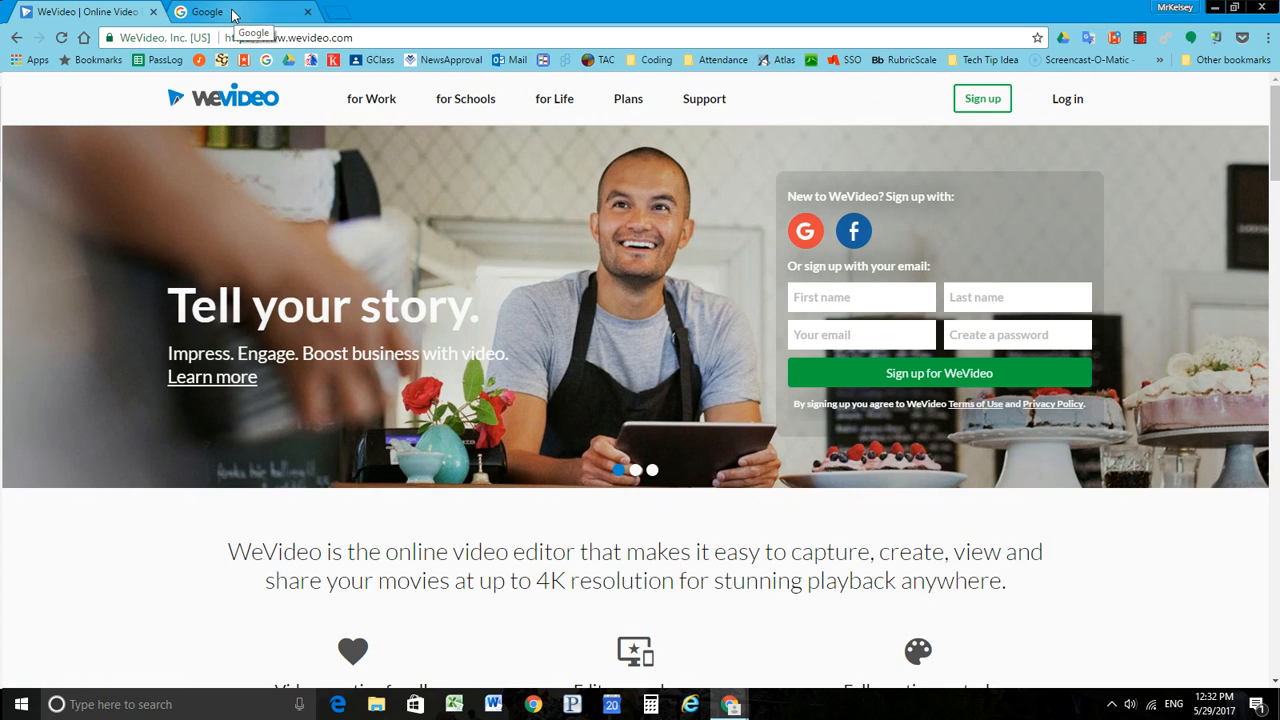
Step: Search Google for "cross country" and switch to the image results
left_click(232, 14)
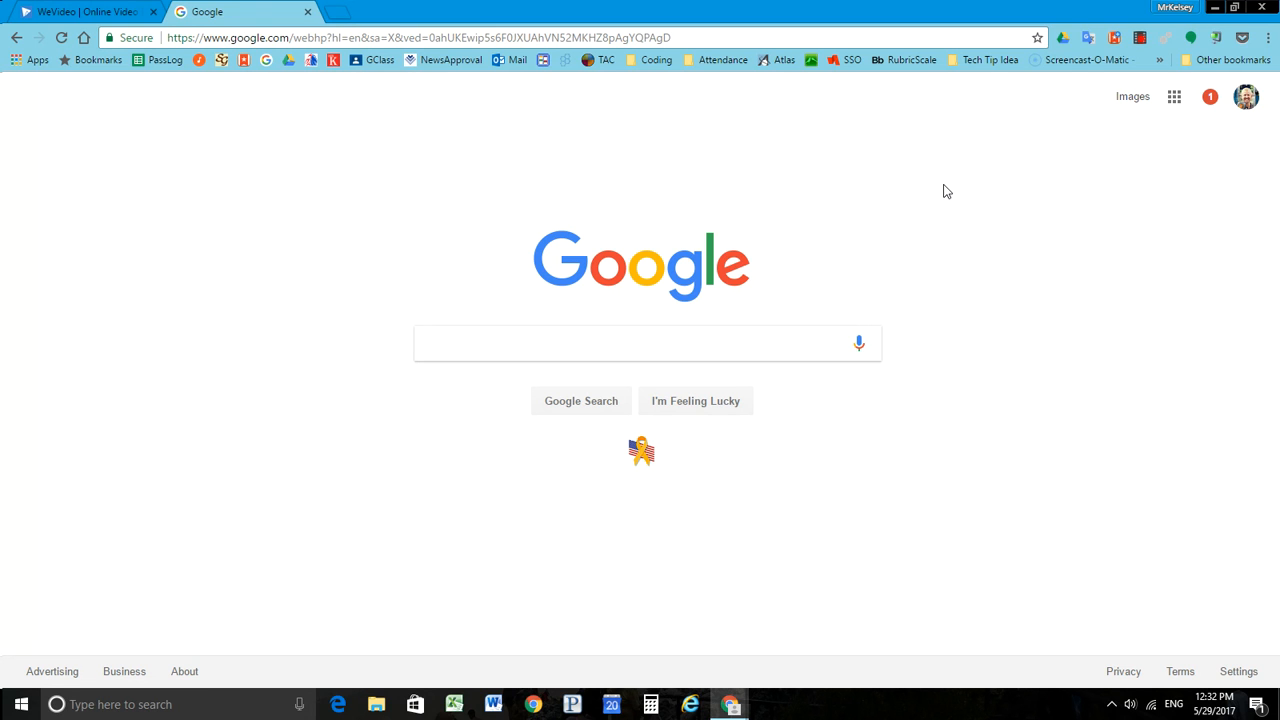
left_click(594, 347)
type("cro")
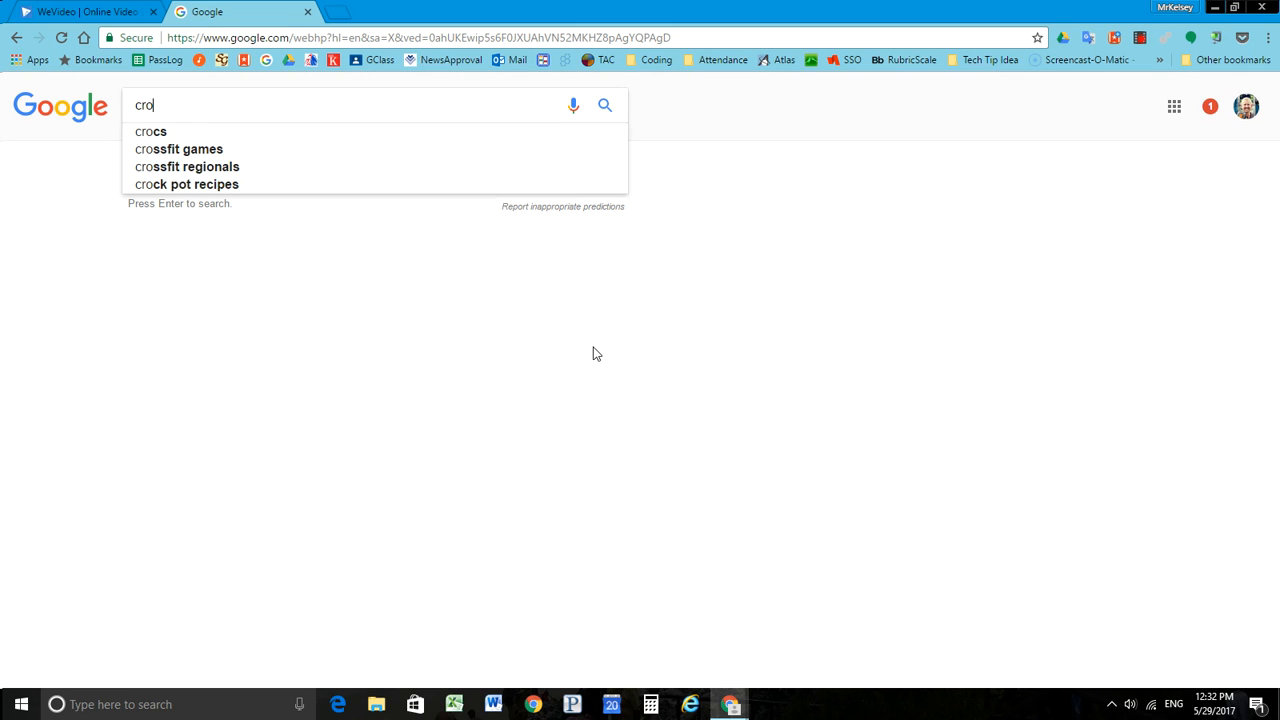
type("ss counte")
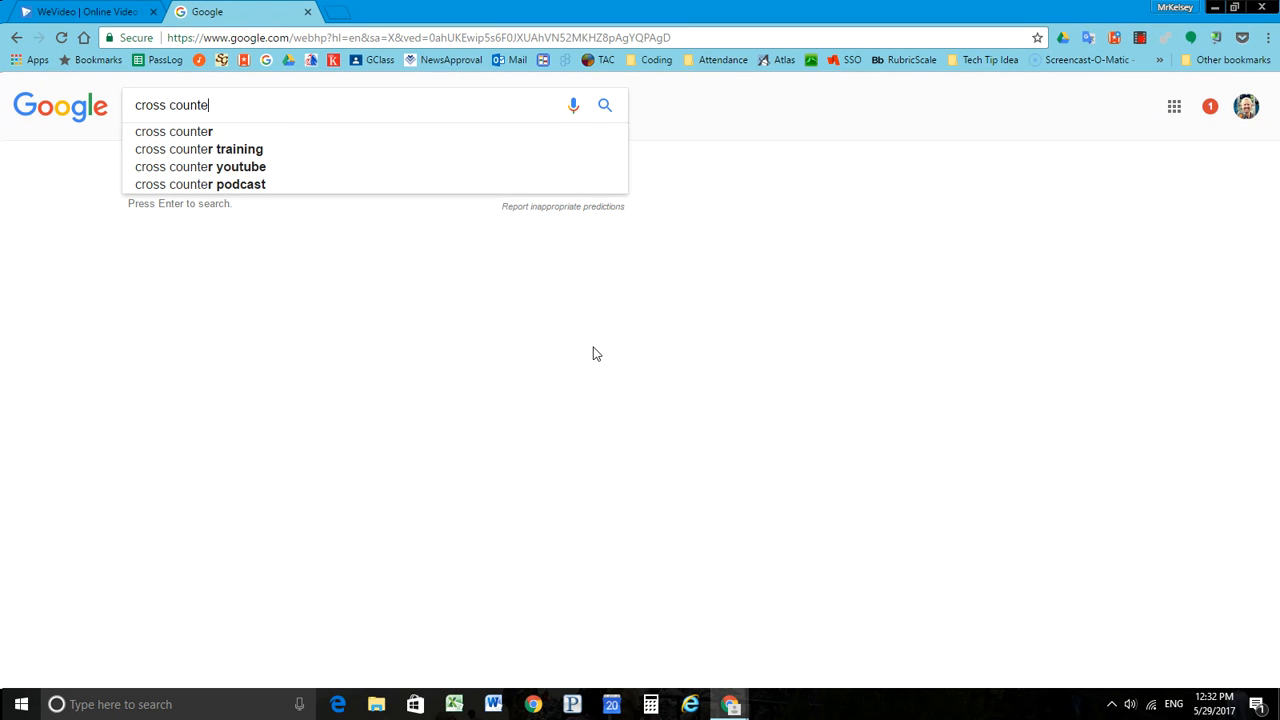
key("BackSpace")
type("ry")
key("Return")
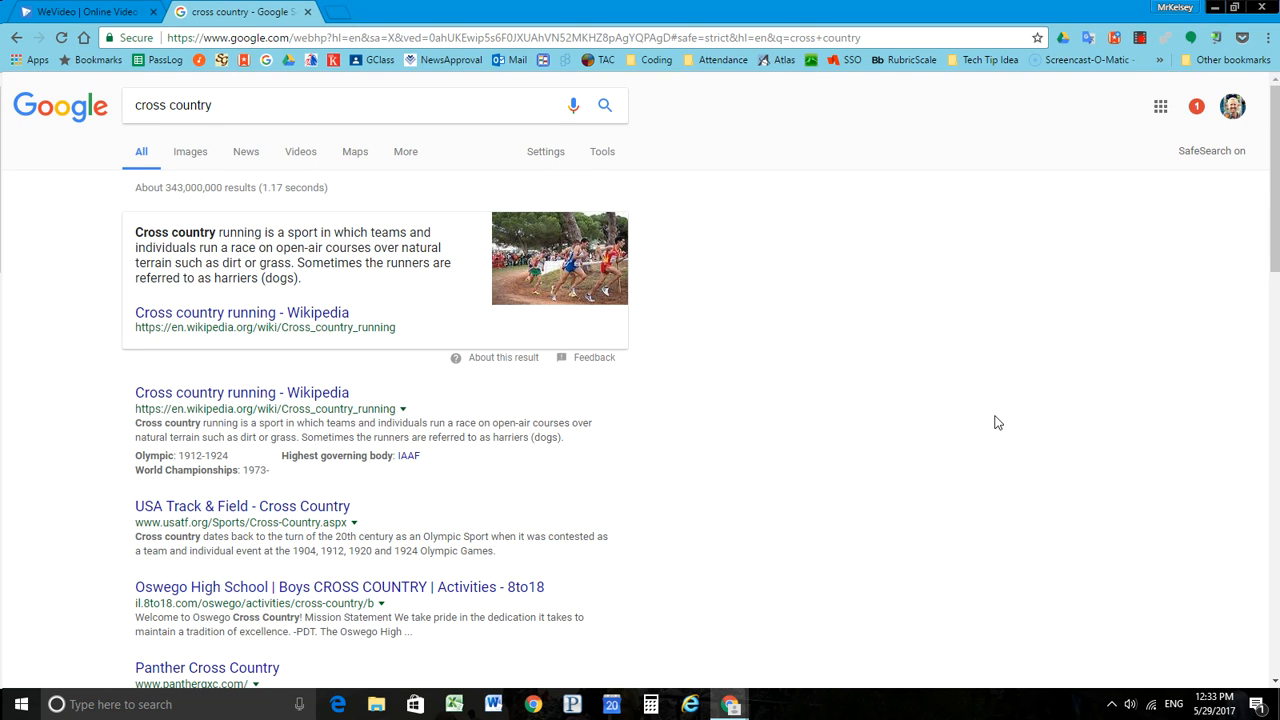
left_click(184, 160)
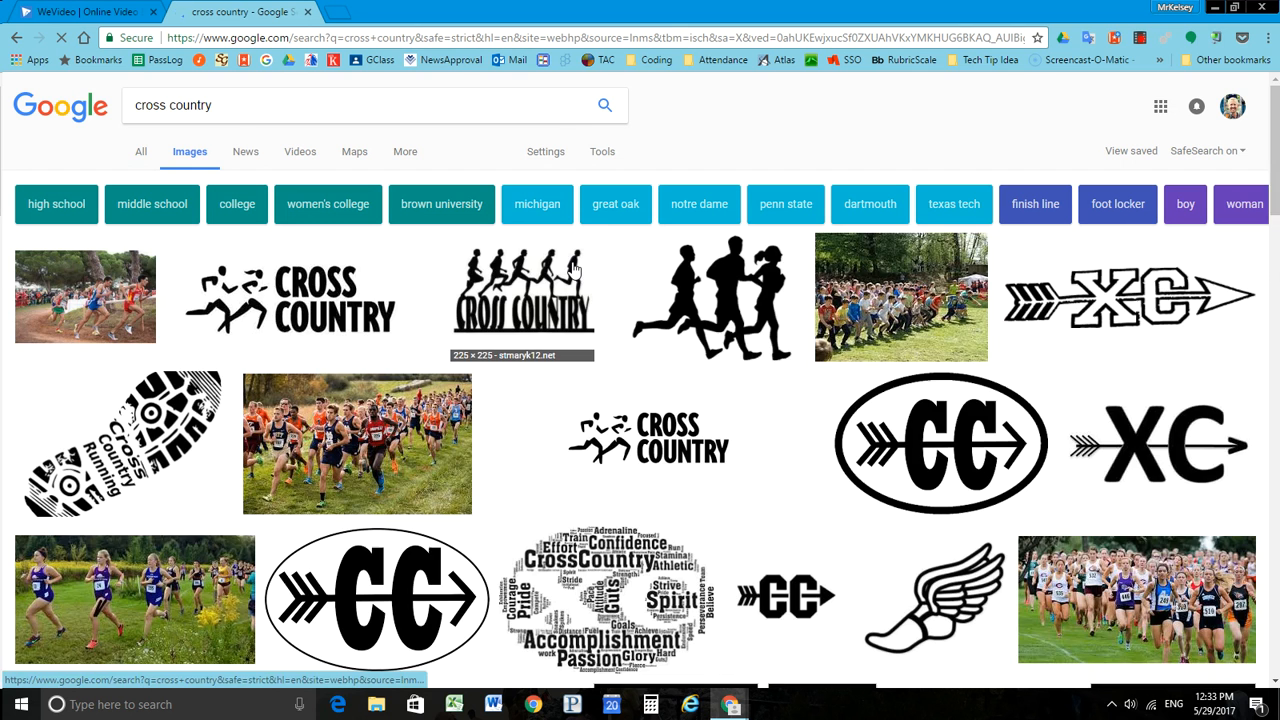
Step: View the Wikipedia photo of the children's cross country race at full size, and return to the image results
scroll(907, 327, "down", 1)
scroll(907, 327, "down", 1)
scroll(620, 320, "up", 2)
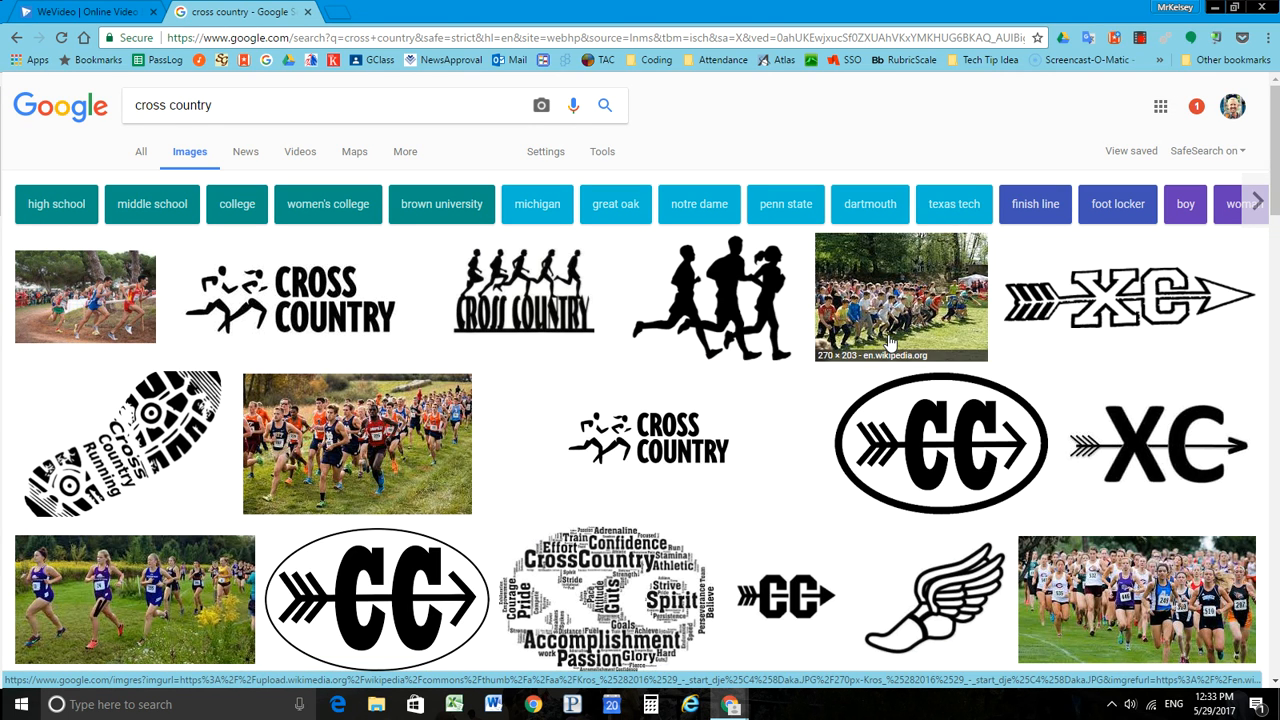
left_click(903, 309)
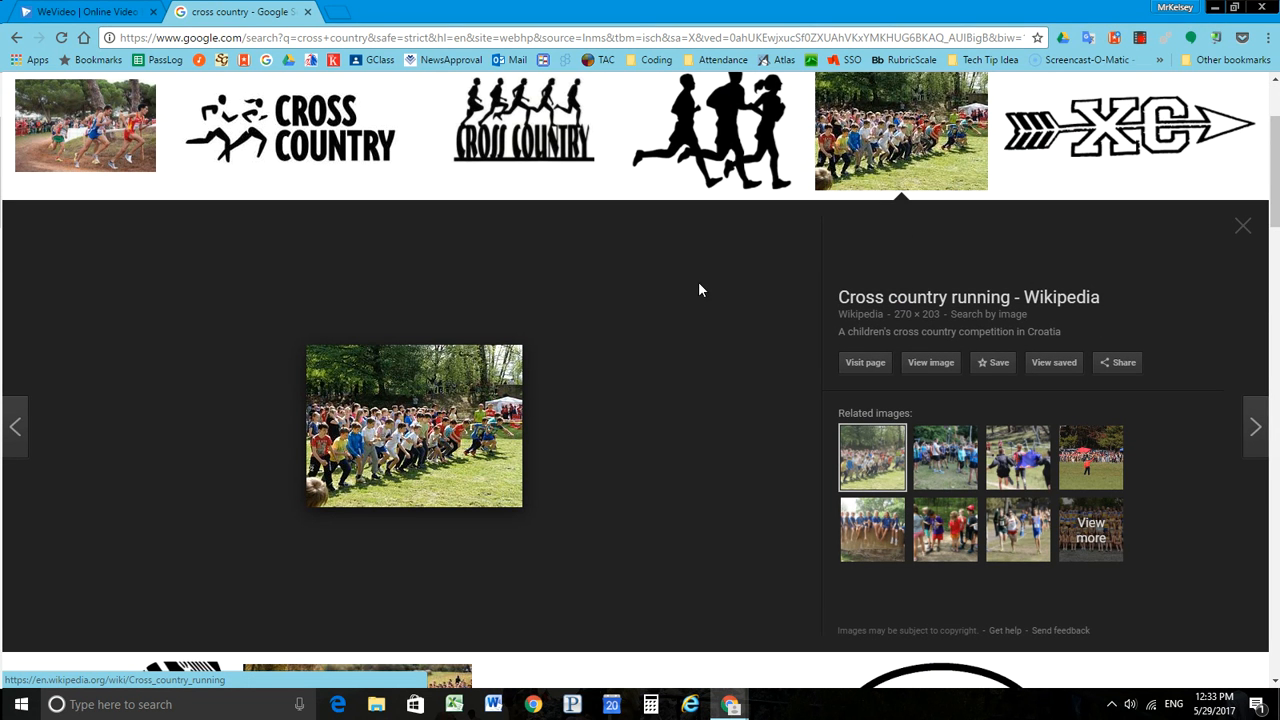
left_click(932, 363)
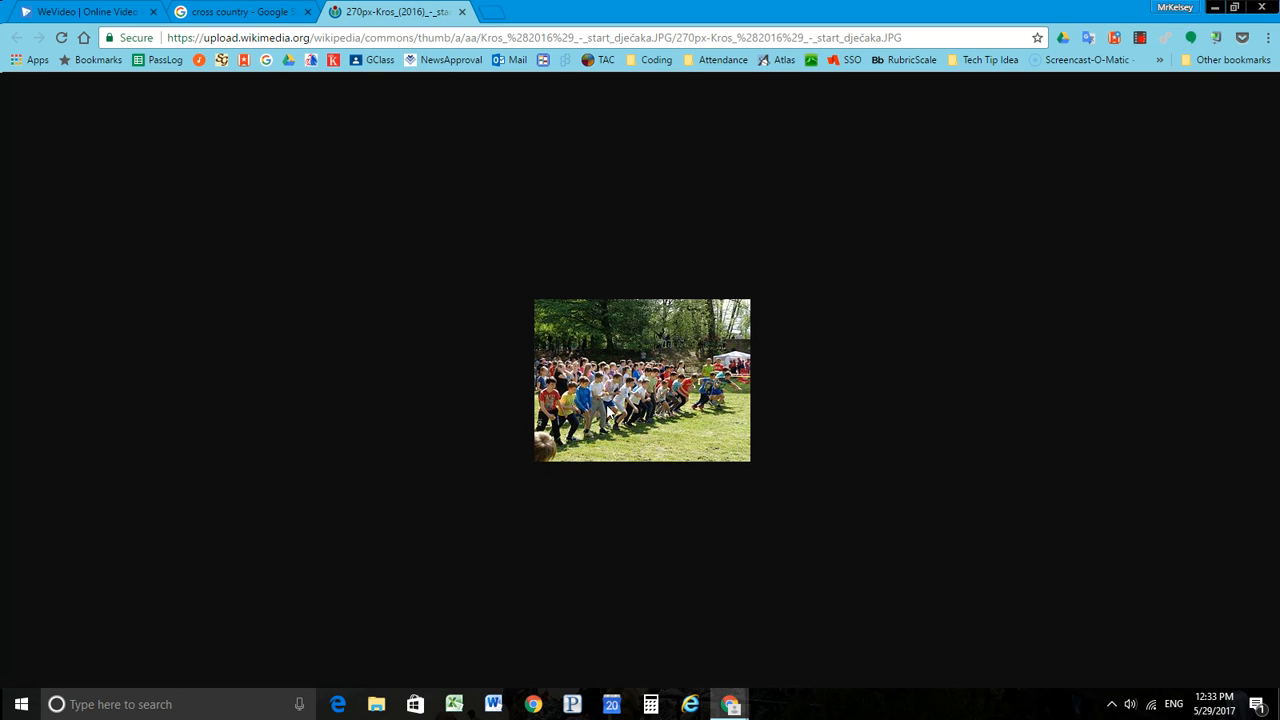
left_click(462, 12)
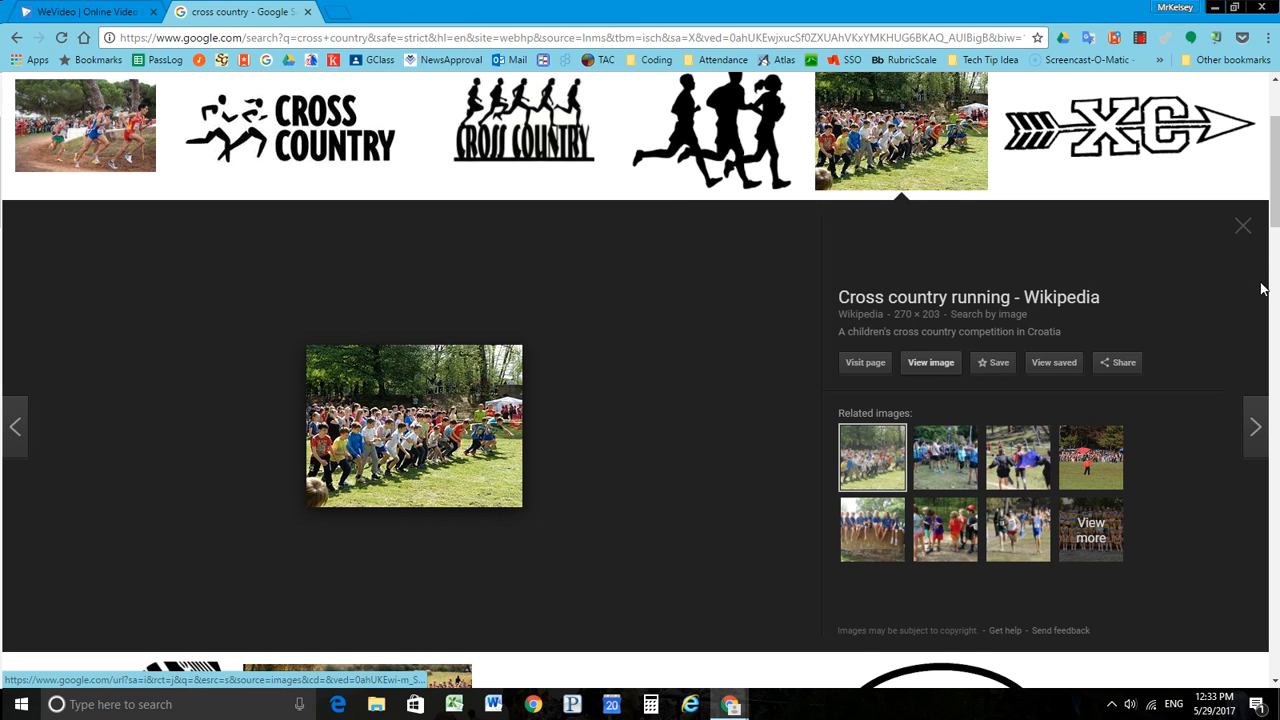
left_click(1246, 234)
scroll(640, 310, "up", 2)
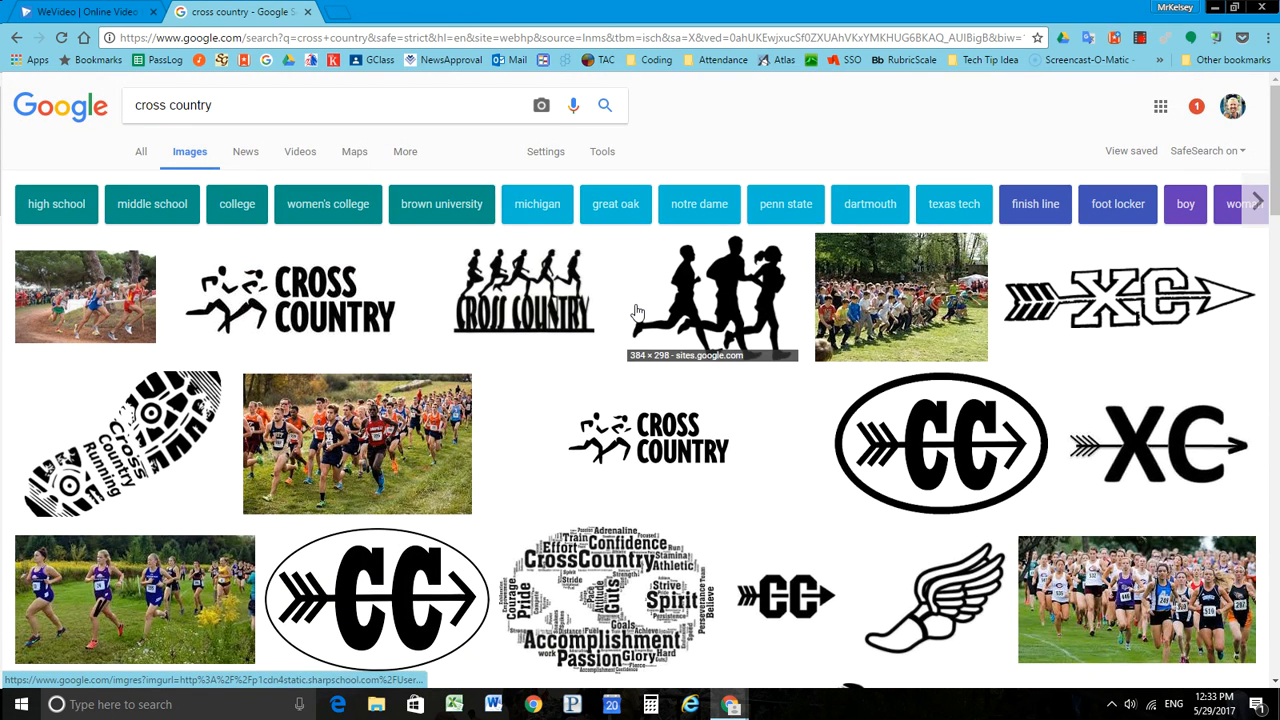
Step: Filter the cross country image results to the Large size
left_click(606, 154)
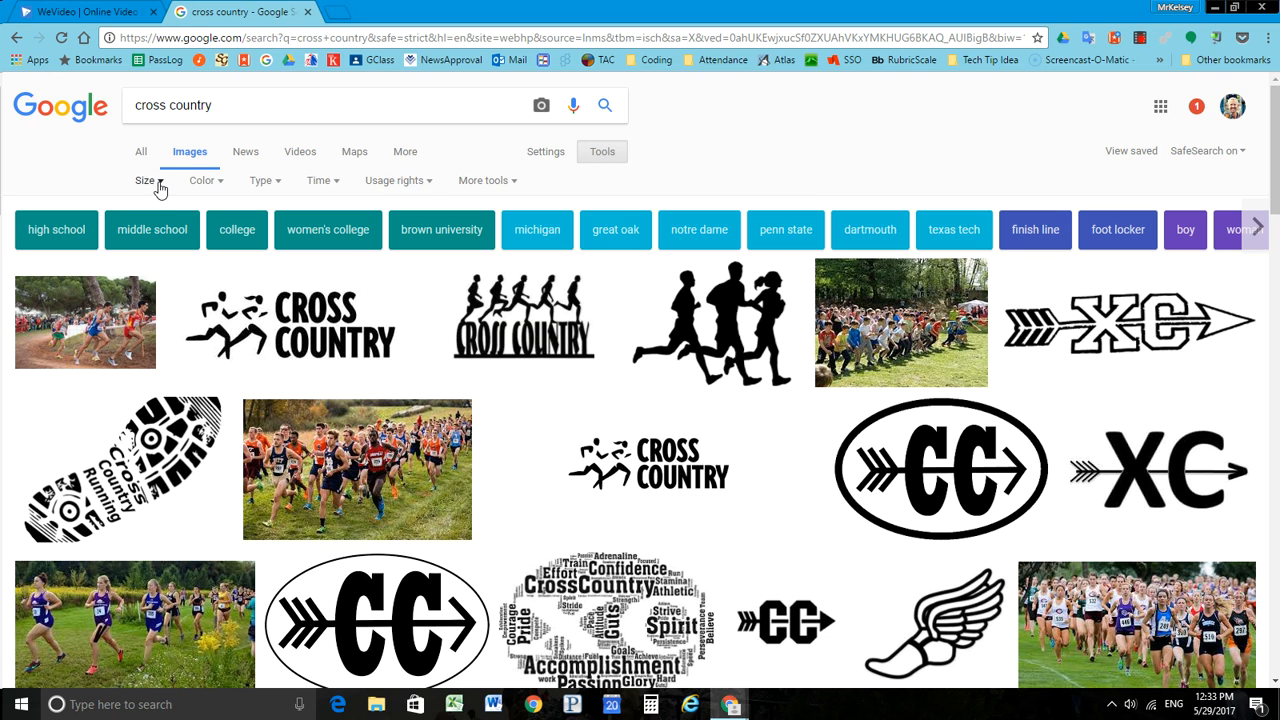
left_click(160, 184)
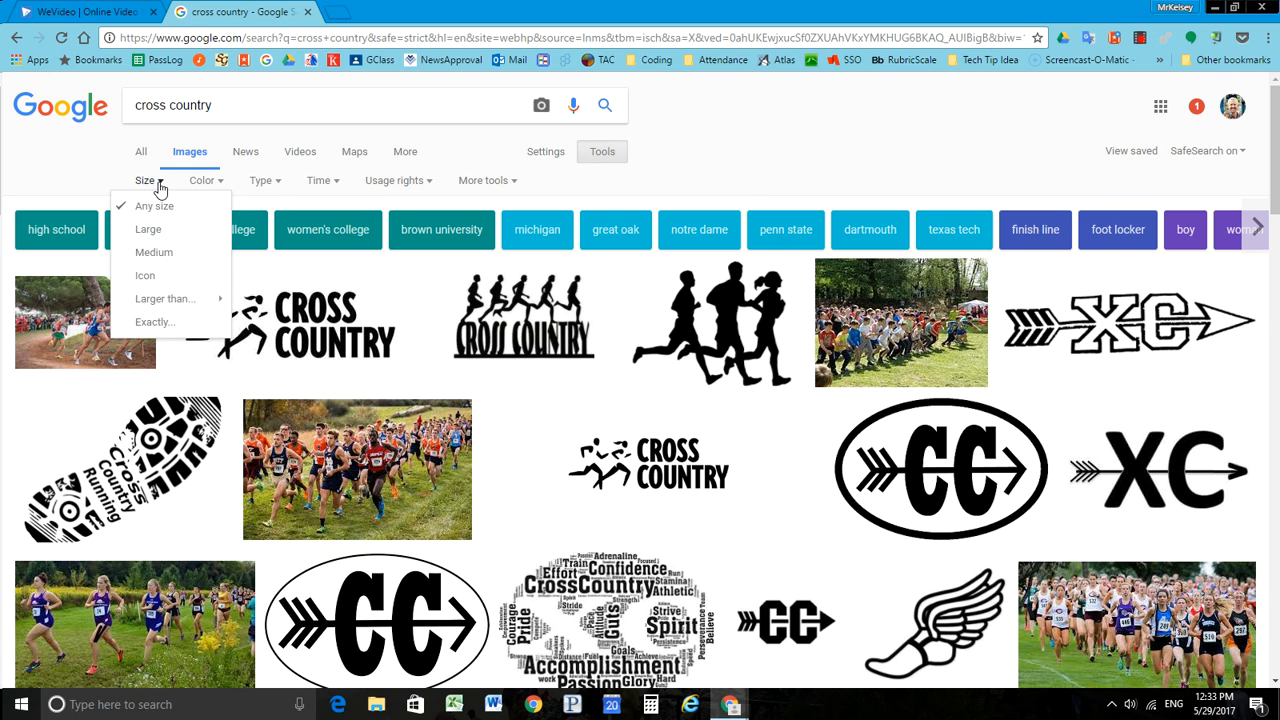
left_click(147, 232)
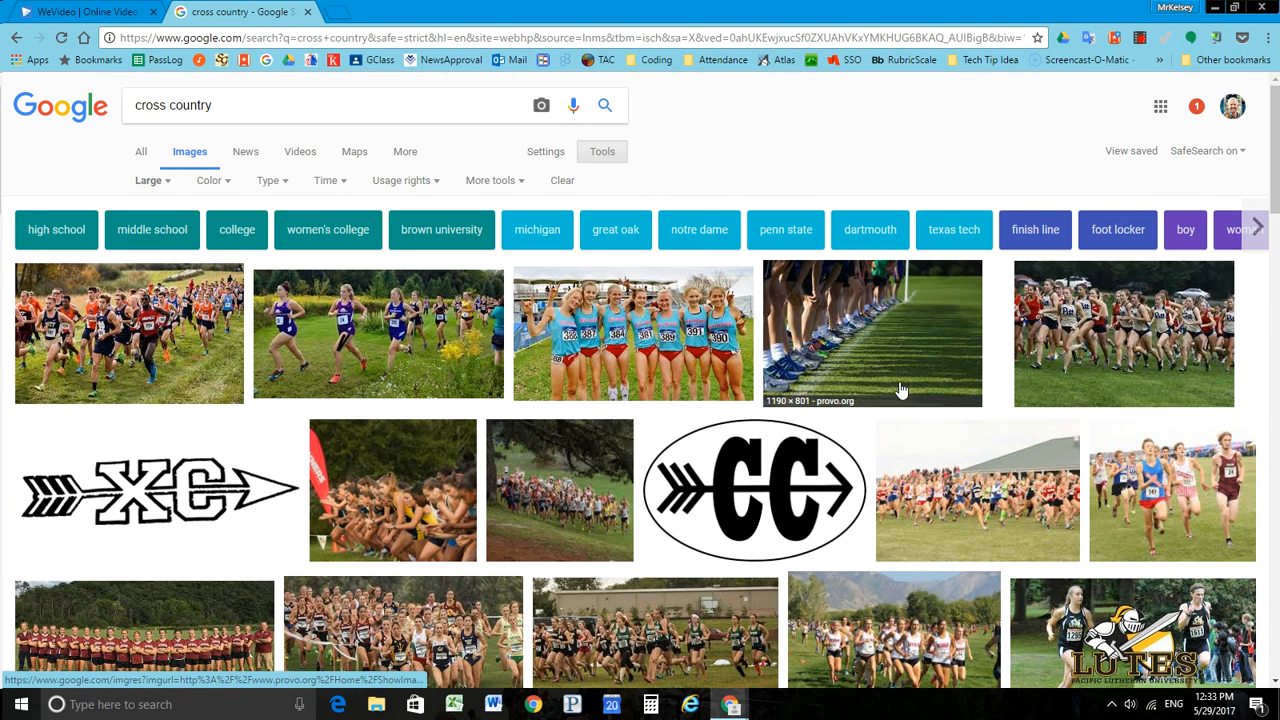
Step: Browse the large images and open the mvnucougars.com photo of women running past a long building at full size
scroll(900, 390, "down", 3)
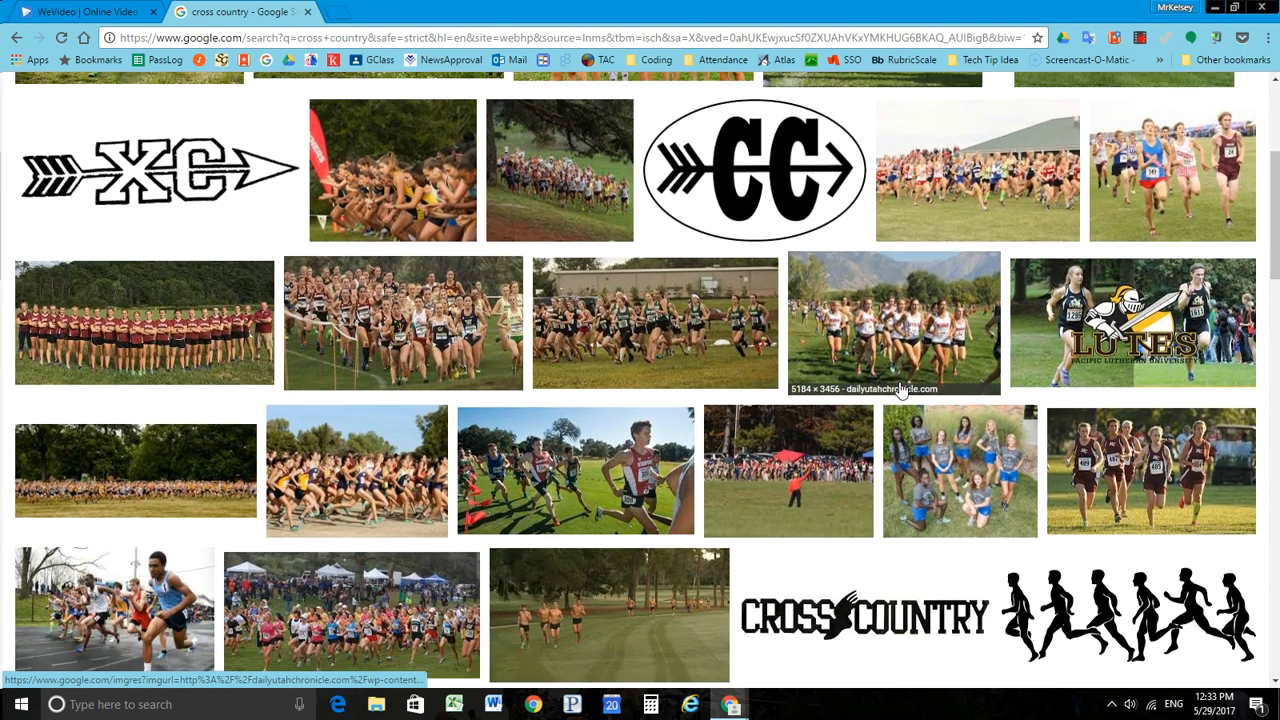
scroll(900, 388, "down", 1)
scroll(900, 388, "down", 2)
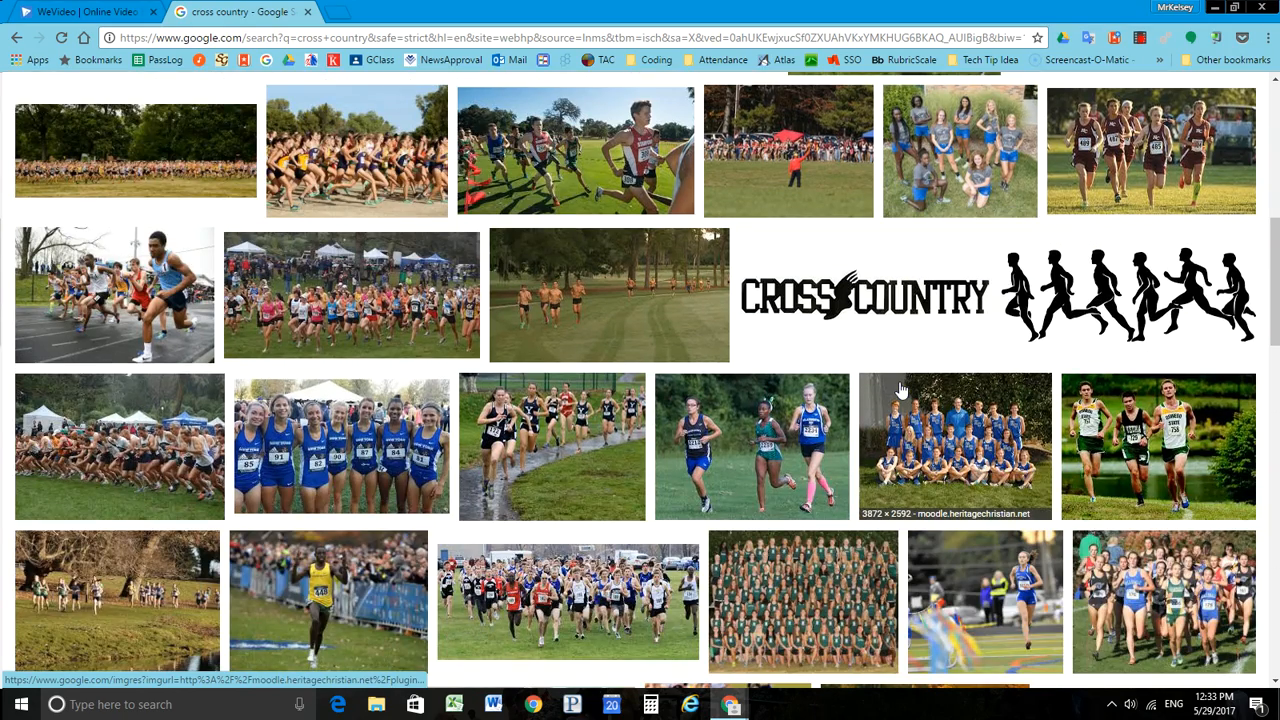
scroll(900, 388, "up", 3)
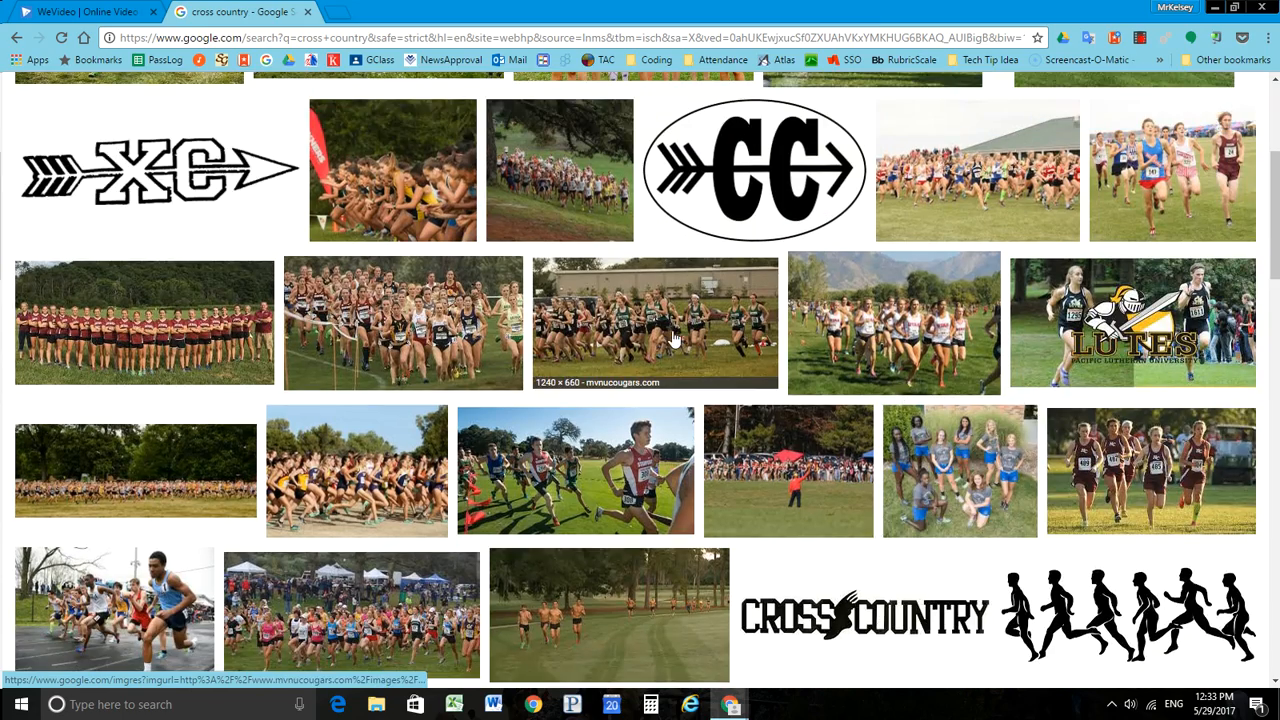
left_click(673, 340)
left_click(929, 362)
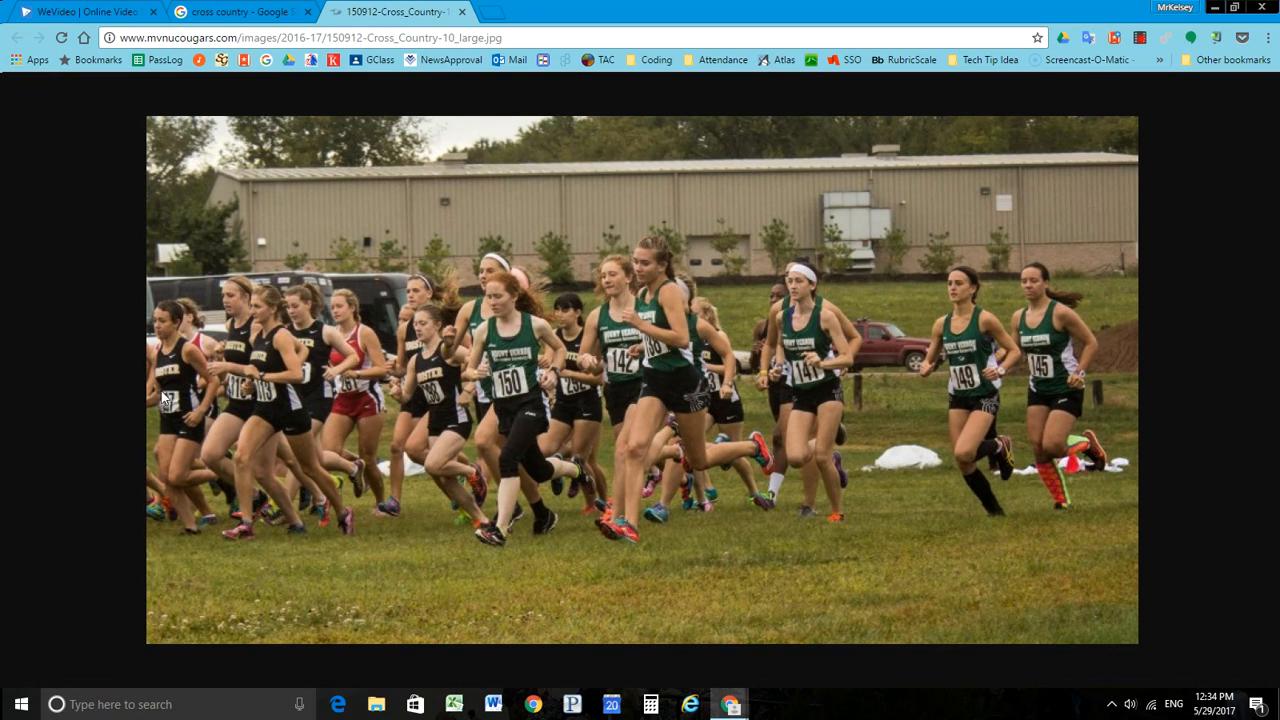
Step: Start saving the runners photo and create a folder named SelfVideo inside Pictures as its destination
right_click(608, 314)
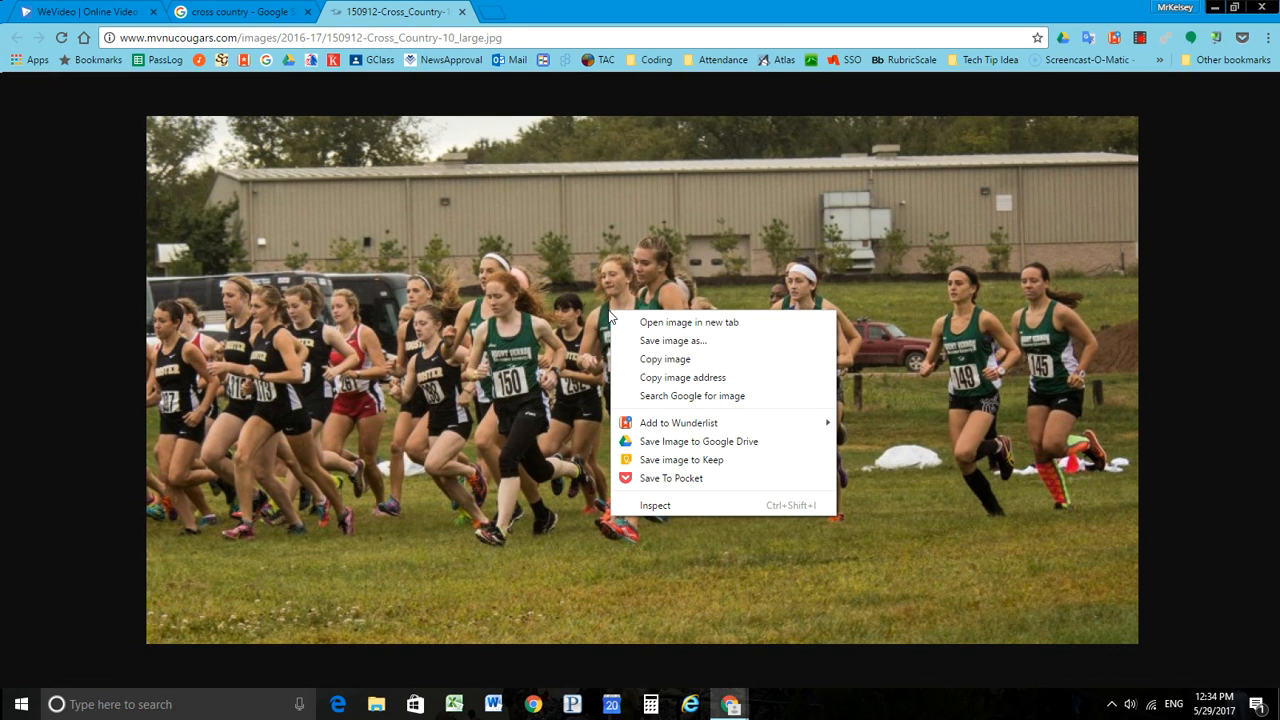
left_click(660, 342)
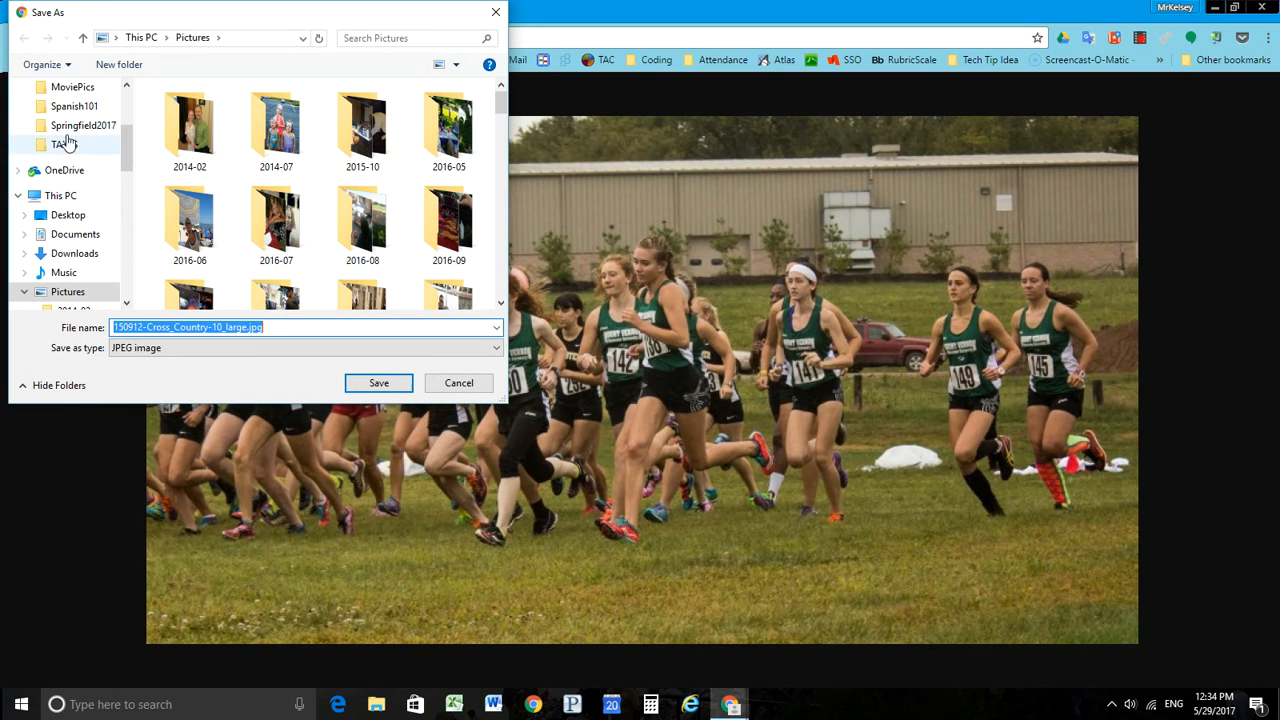
mouse_move(128, 153)
left_mouse_down()
mouse_move(122, 93)
mouse_move(129, 150)
left_mouse_up()
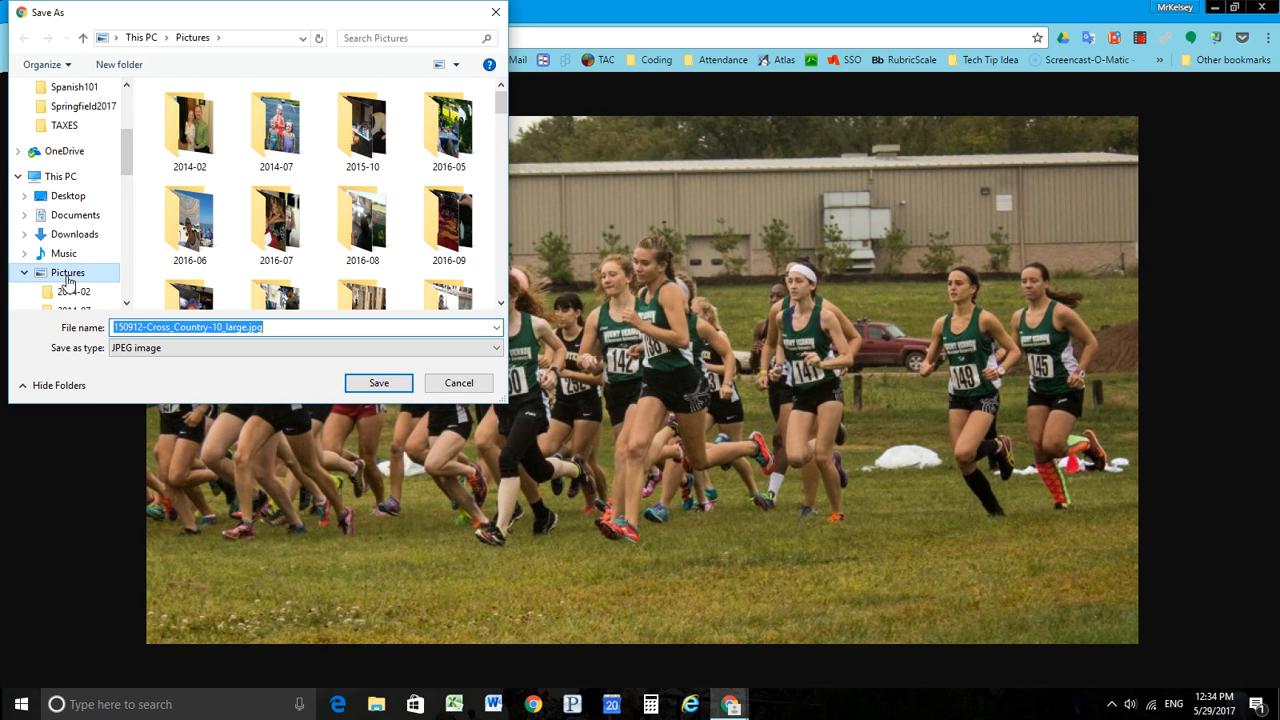
left_click(66, 276)
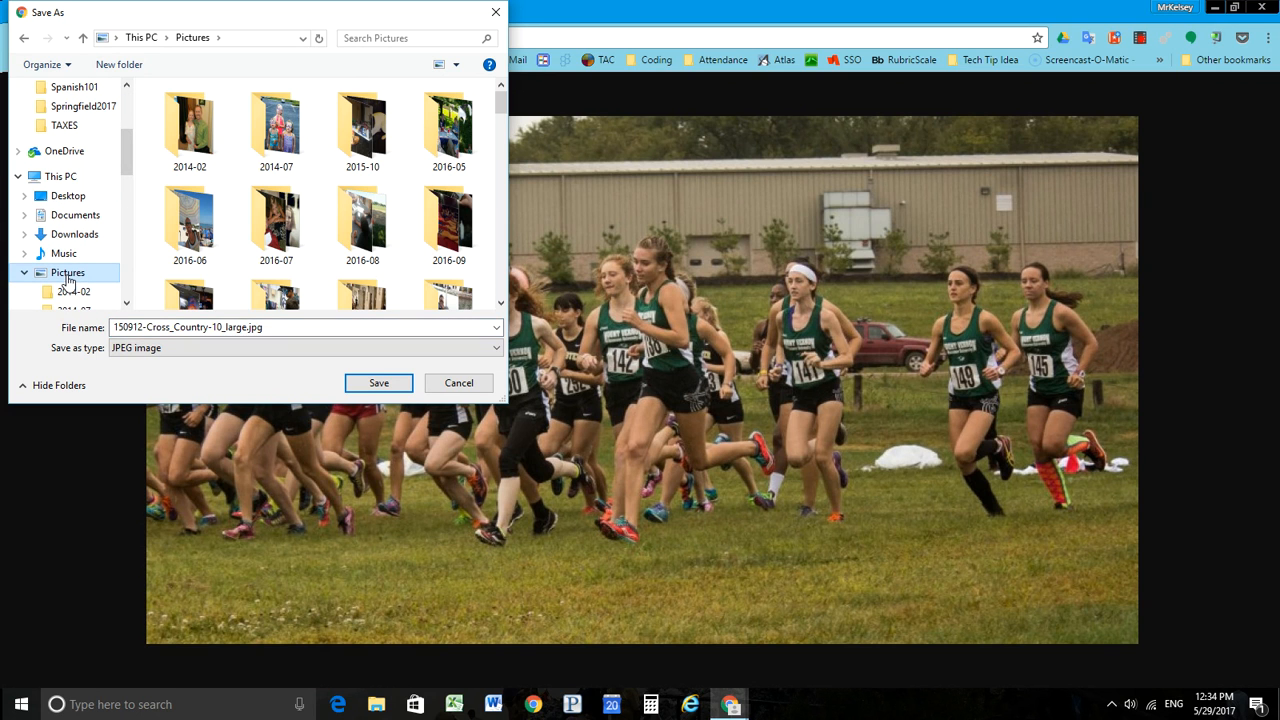
left_click(105, 72)
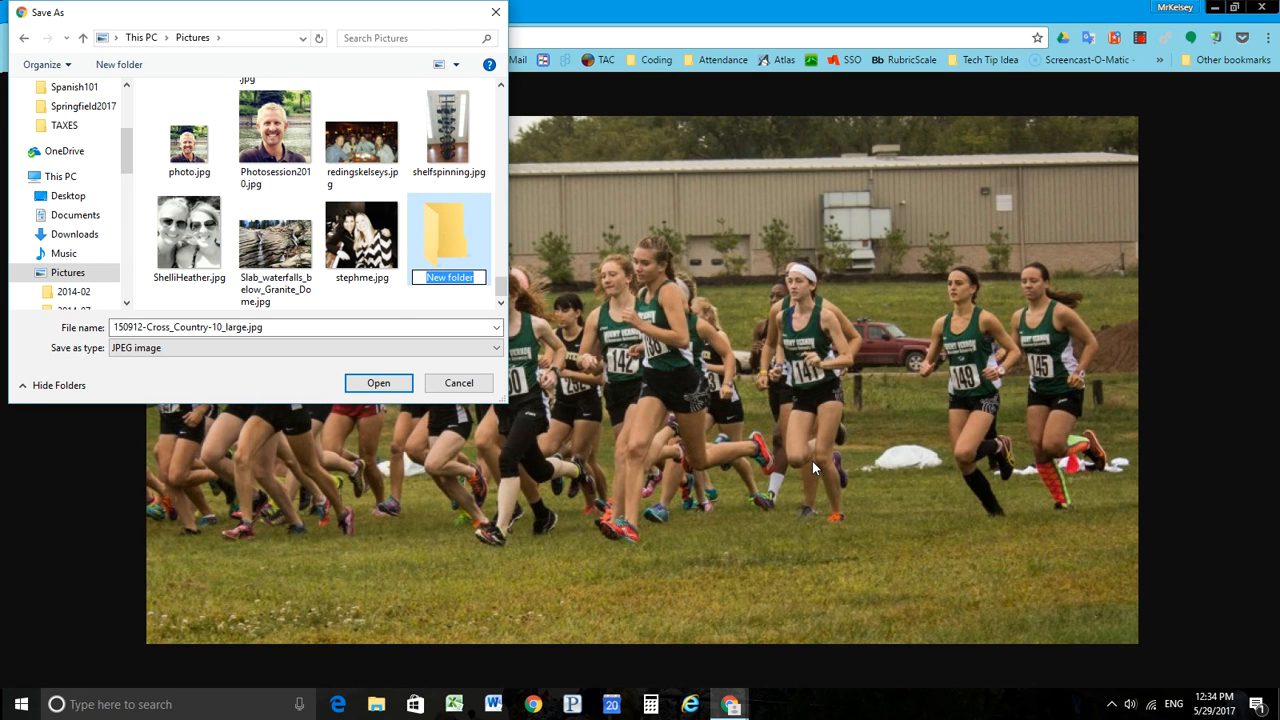
type("M")
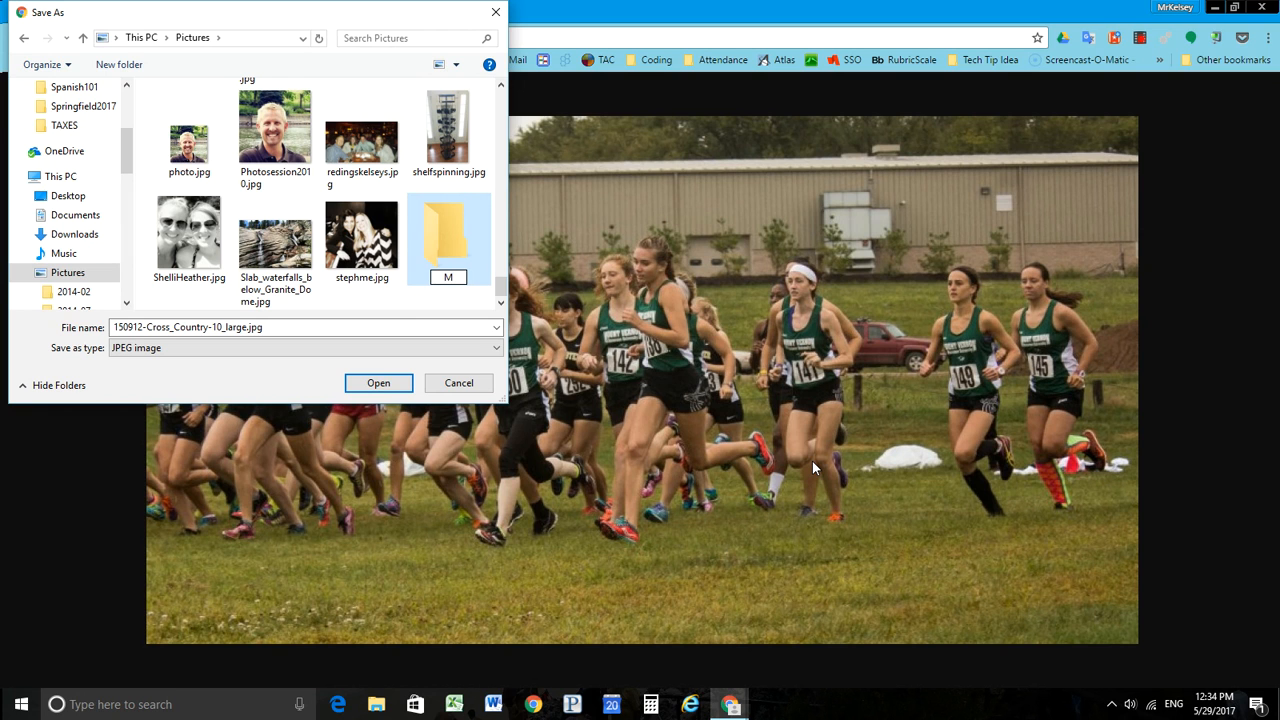
key("BackSpace")
type("SelfVideo")
double_click(457, 215)
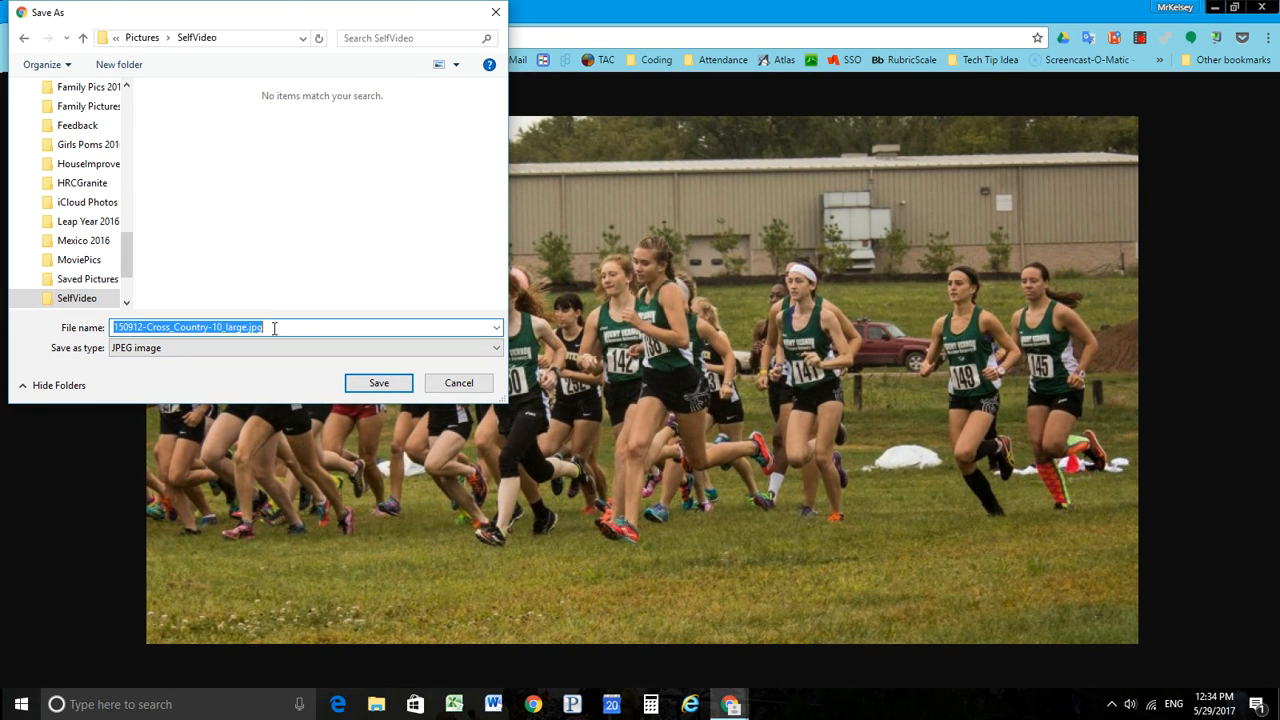
Step: Save the runners photo as crosscountry in the SelfVideo folder, and close the full-size image and its search preview
type("crosscountry")
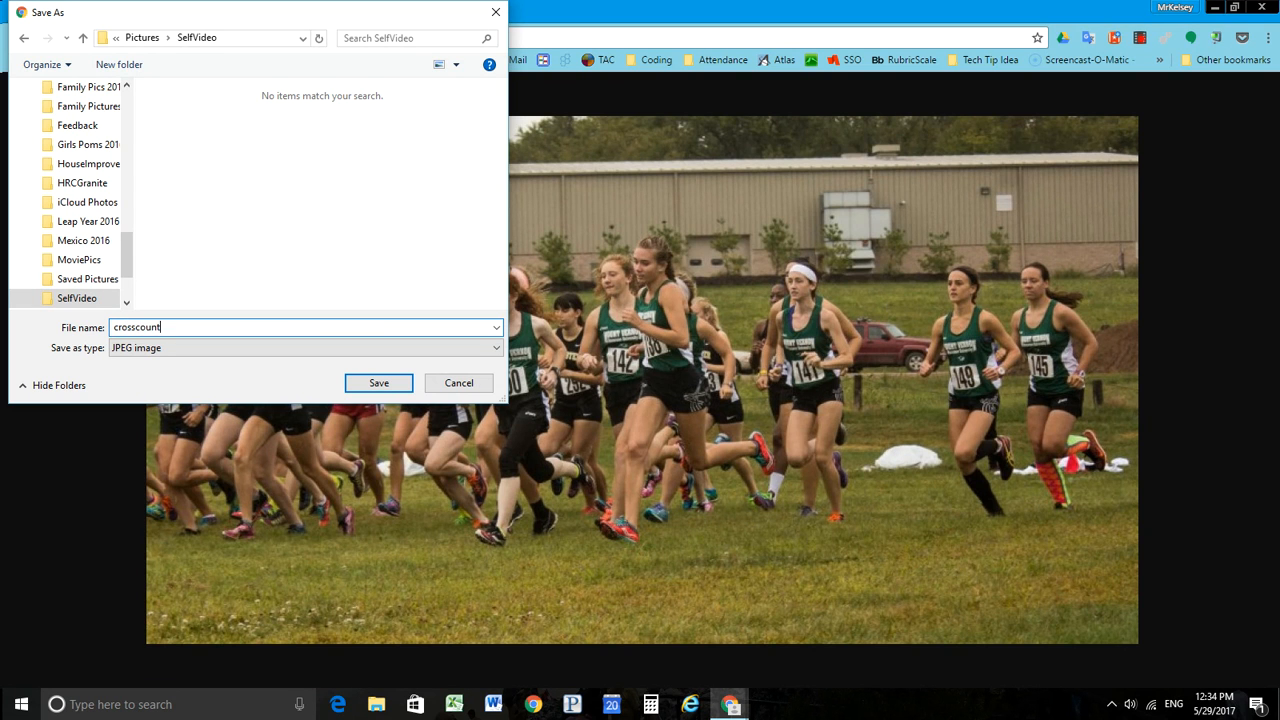
left_click(379, 383)
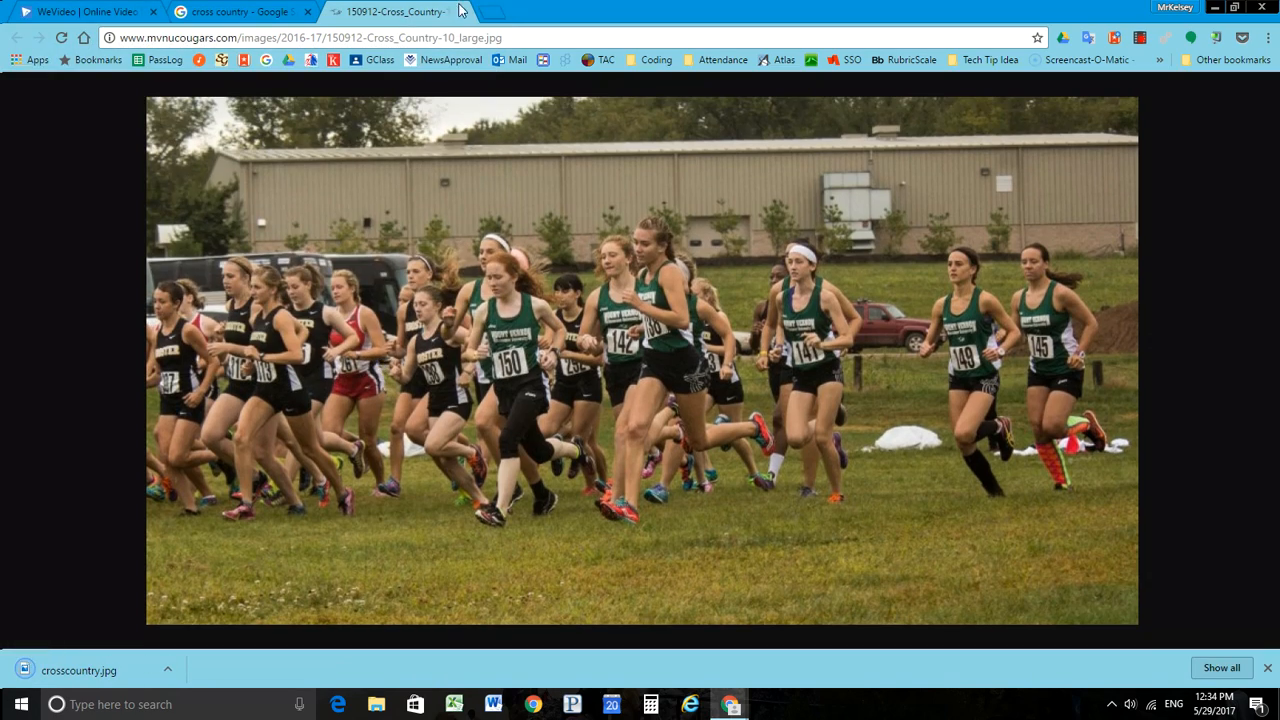
left_click(461, 11)
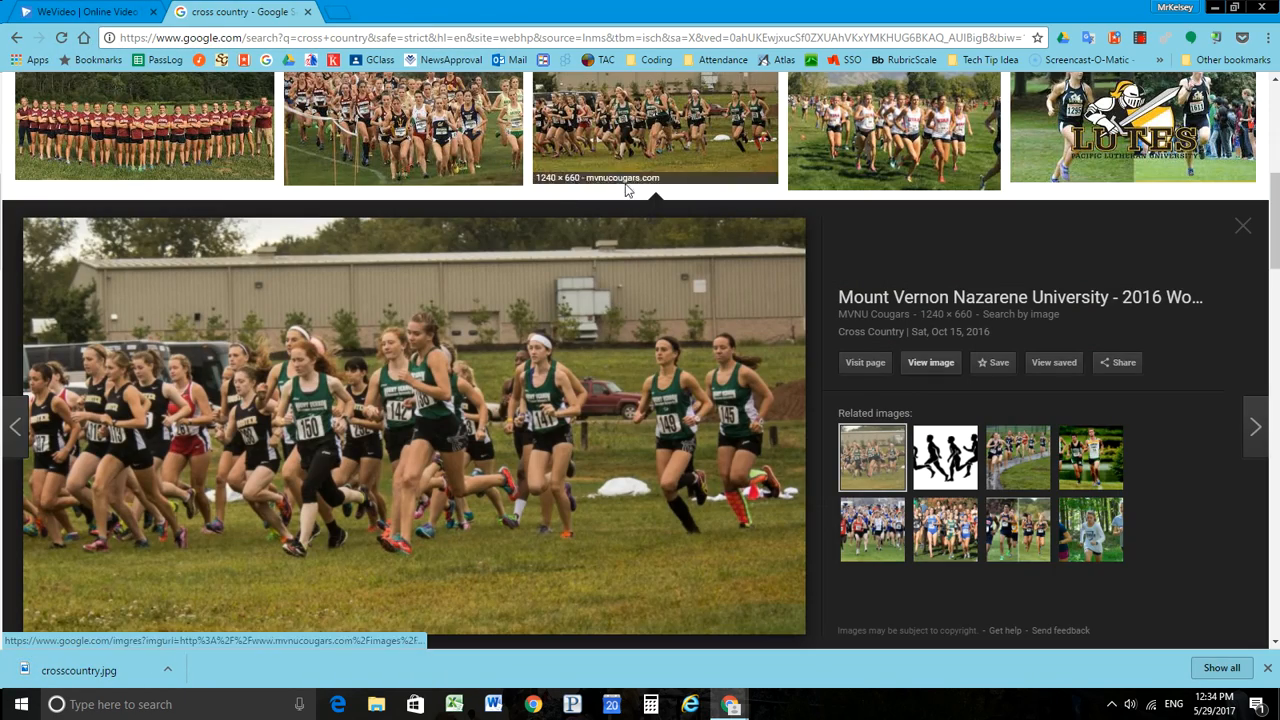
left_click(1242, 228)
Step: Replace the image search term with "camping" and run the search, keeping the Large size filter
scroll(757, 249, "up", 5)
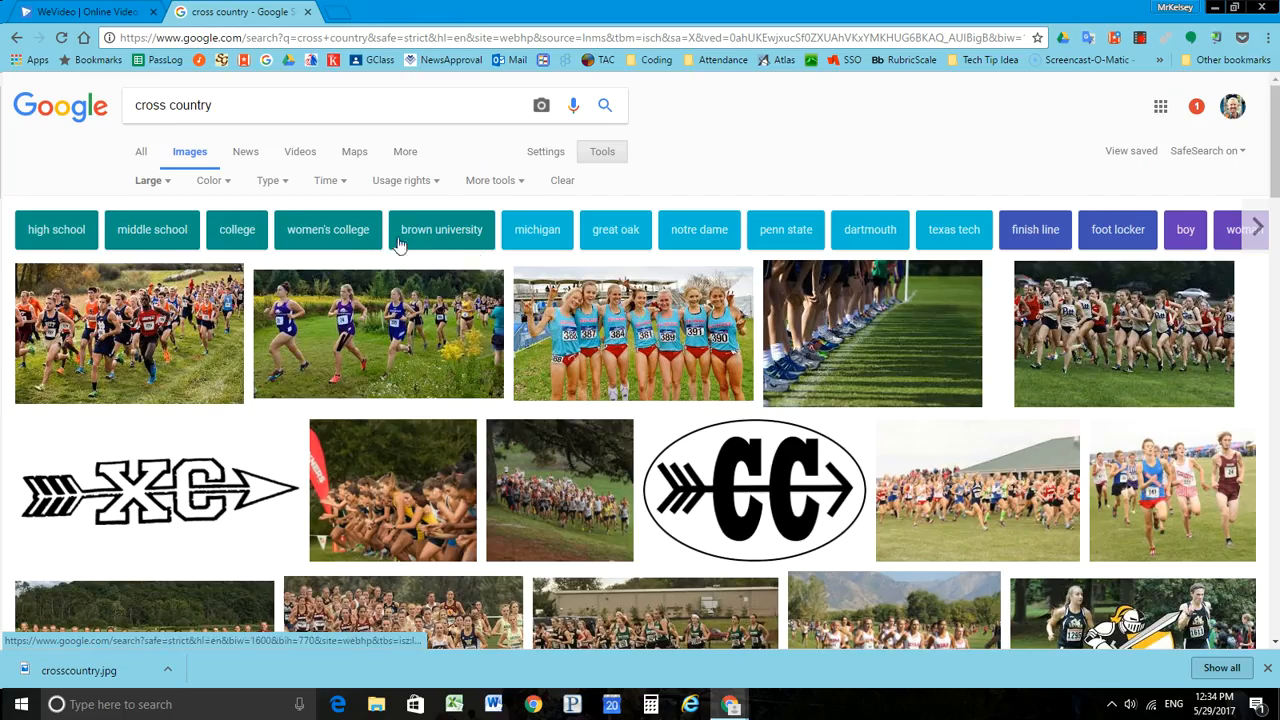
scroll(270, 125, "down", 2)
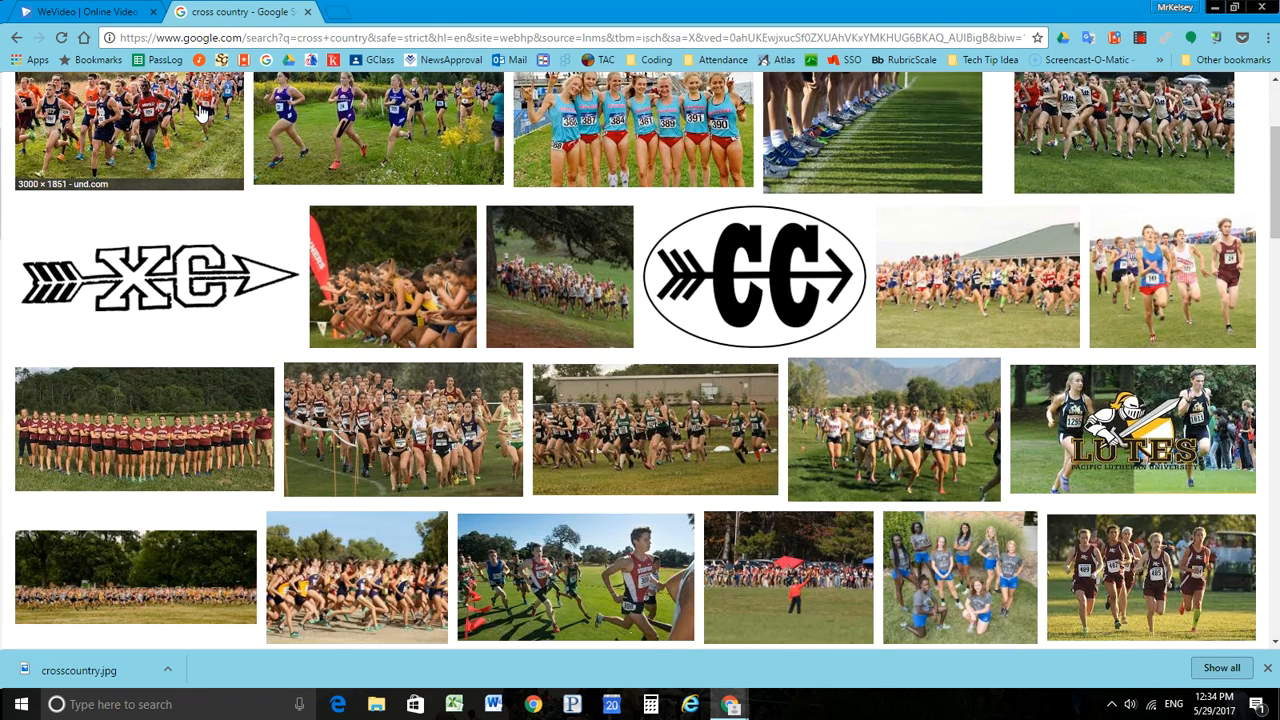
scroll(188, 195, "up", 2)
left_click_drag(231, 110, 2, 86)
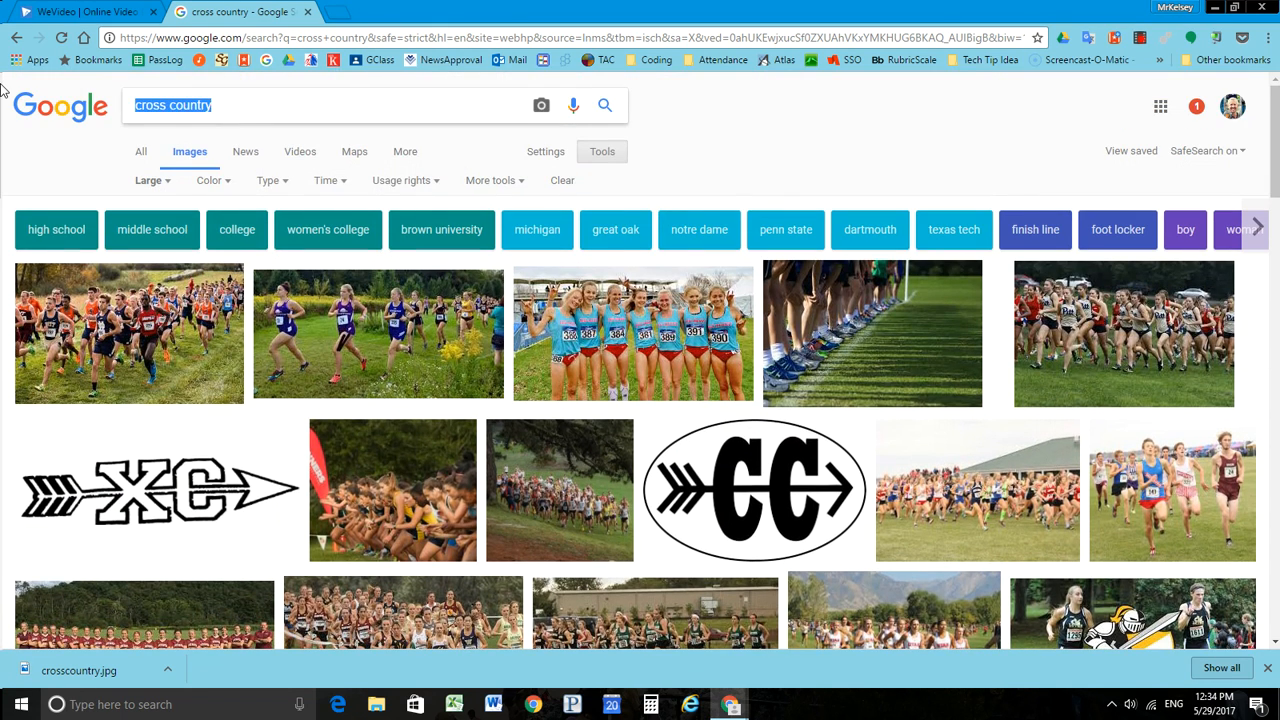
type("camping")
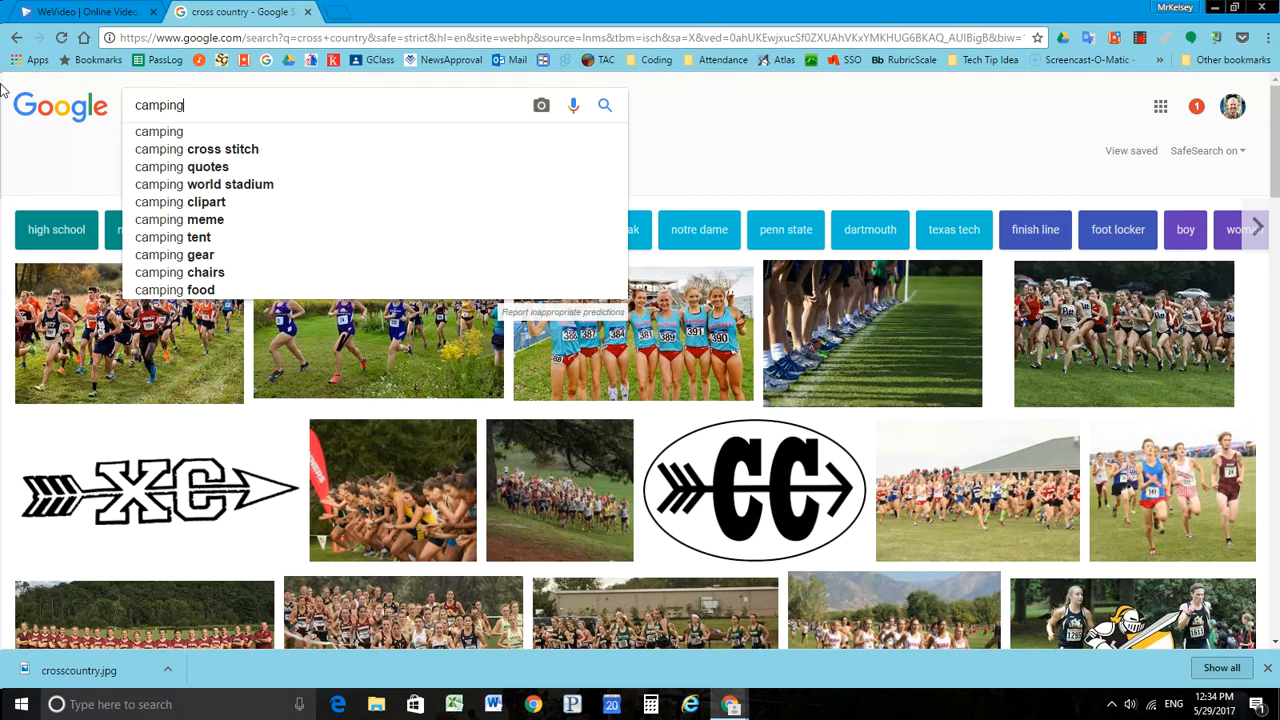
key("Return")
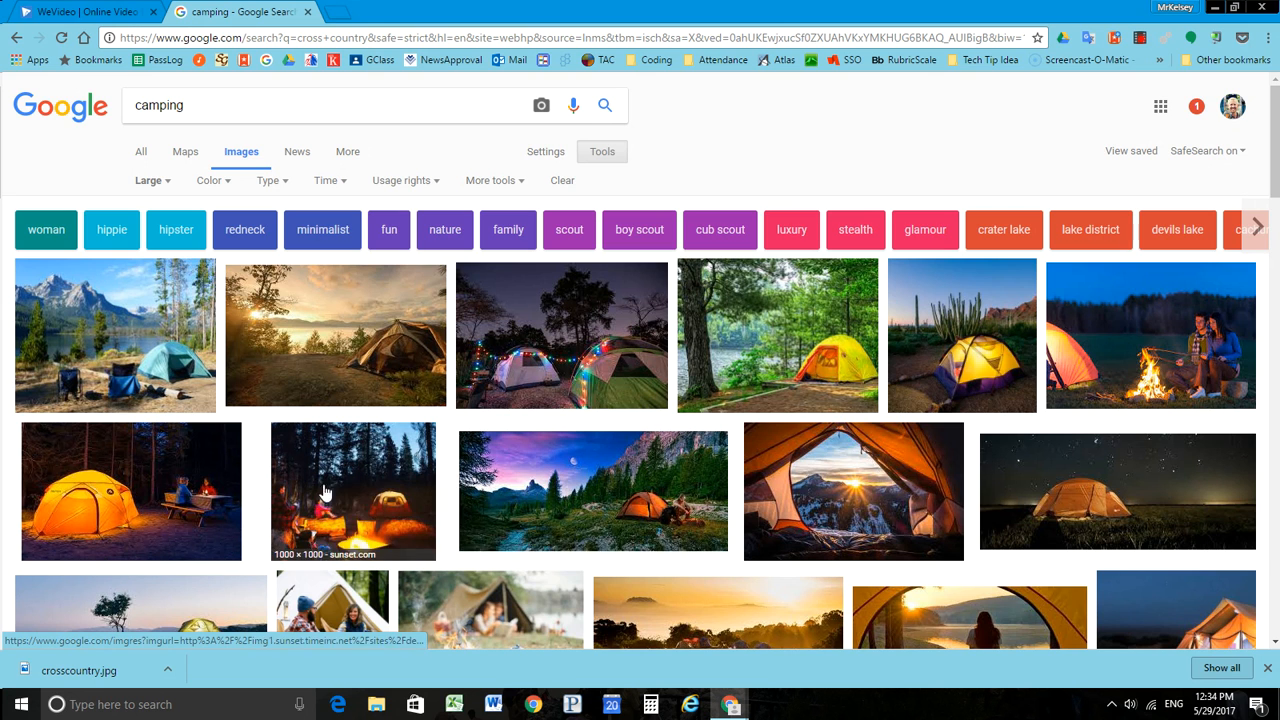
Step: Open the photo of the orange tent under the moon at full size and save it as camping.jpg in the SelfVideo folder
left_click(586, 493)
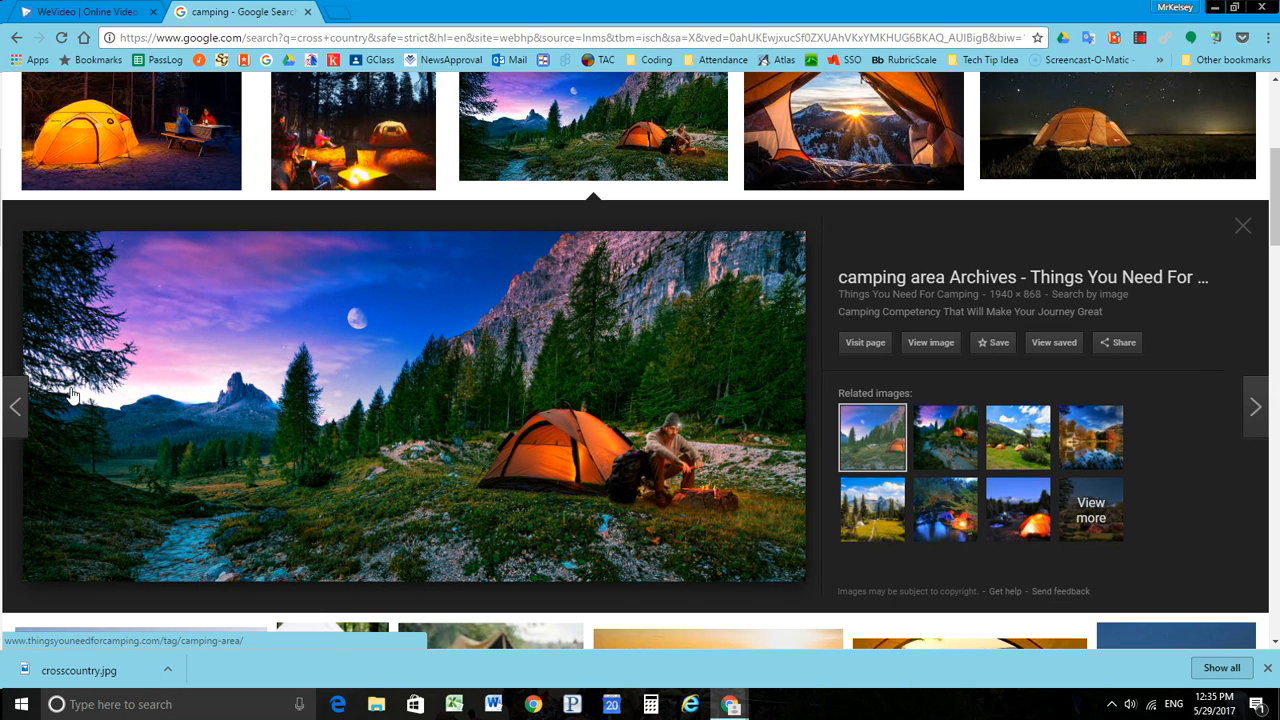
left_click(933, 343)
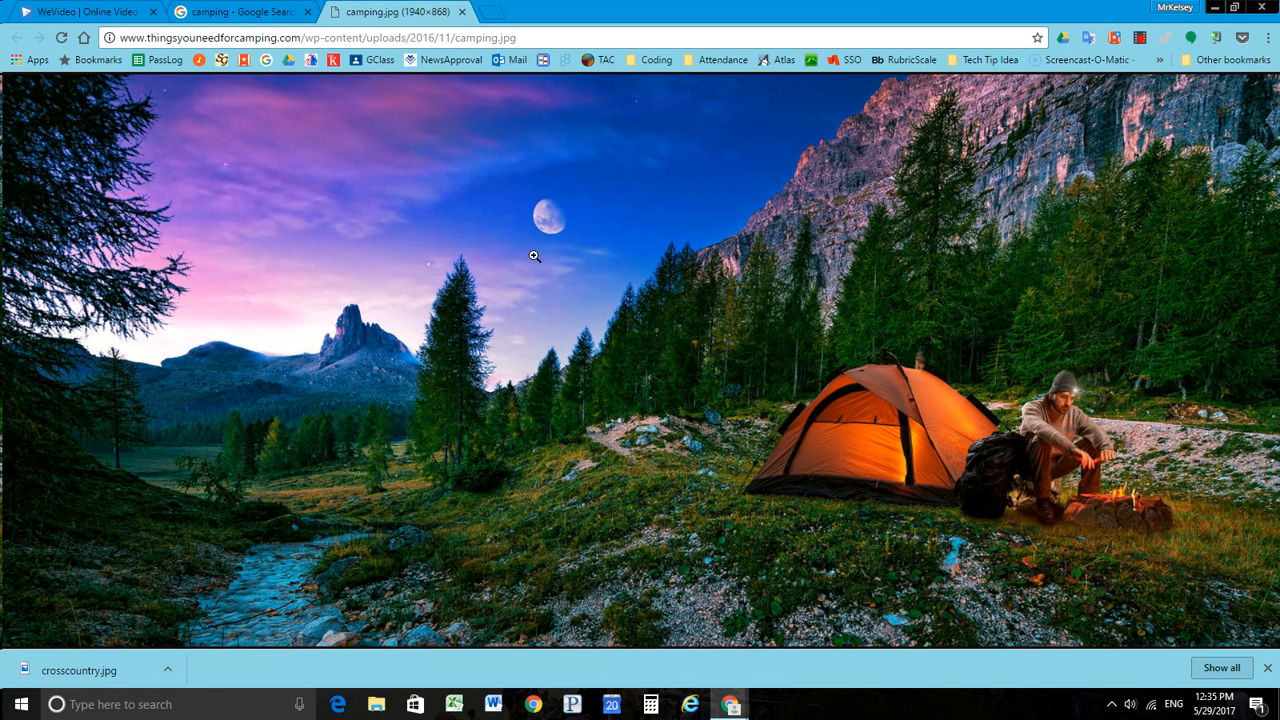
right_click(534, 256)
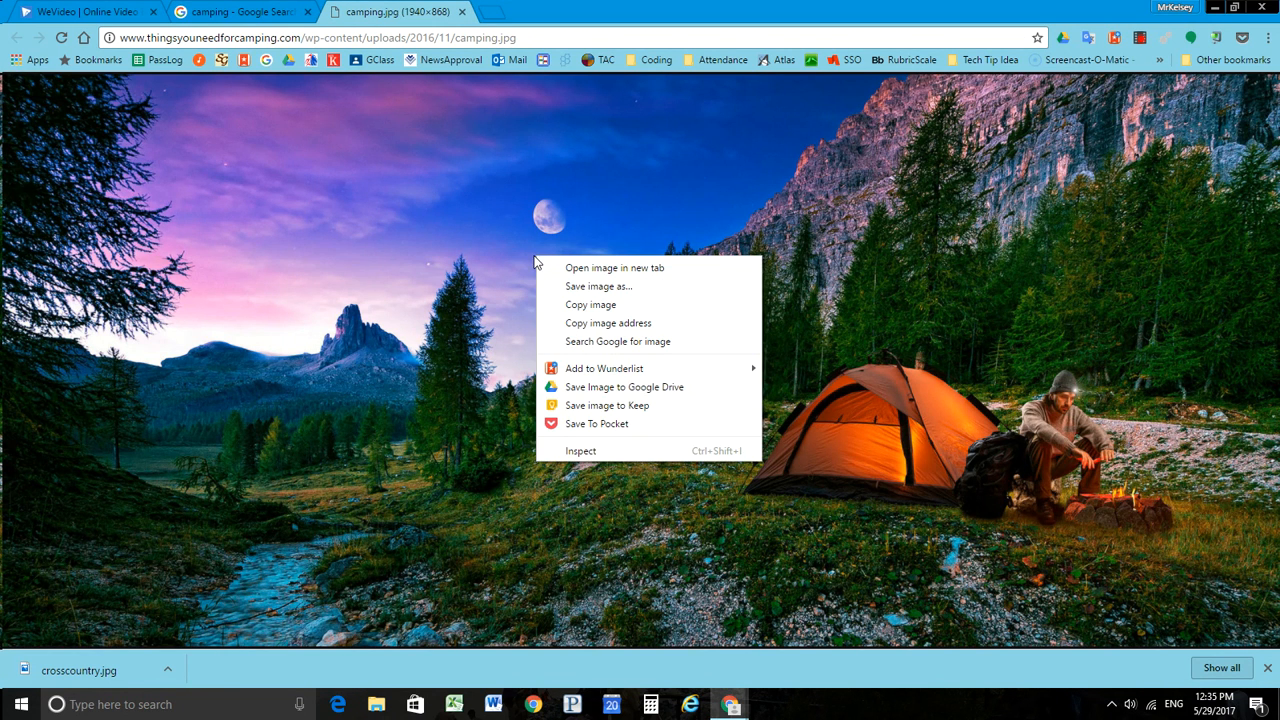
left_click(584, 289)
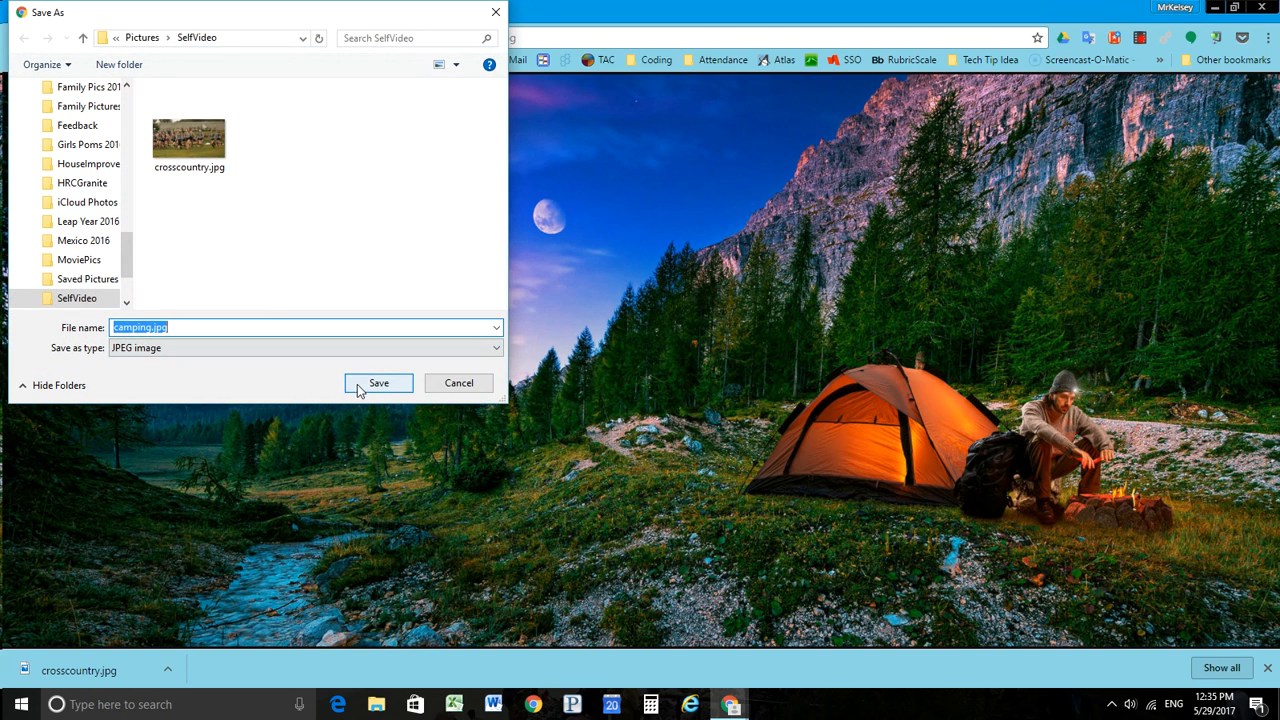
left_click(362, 390)
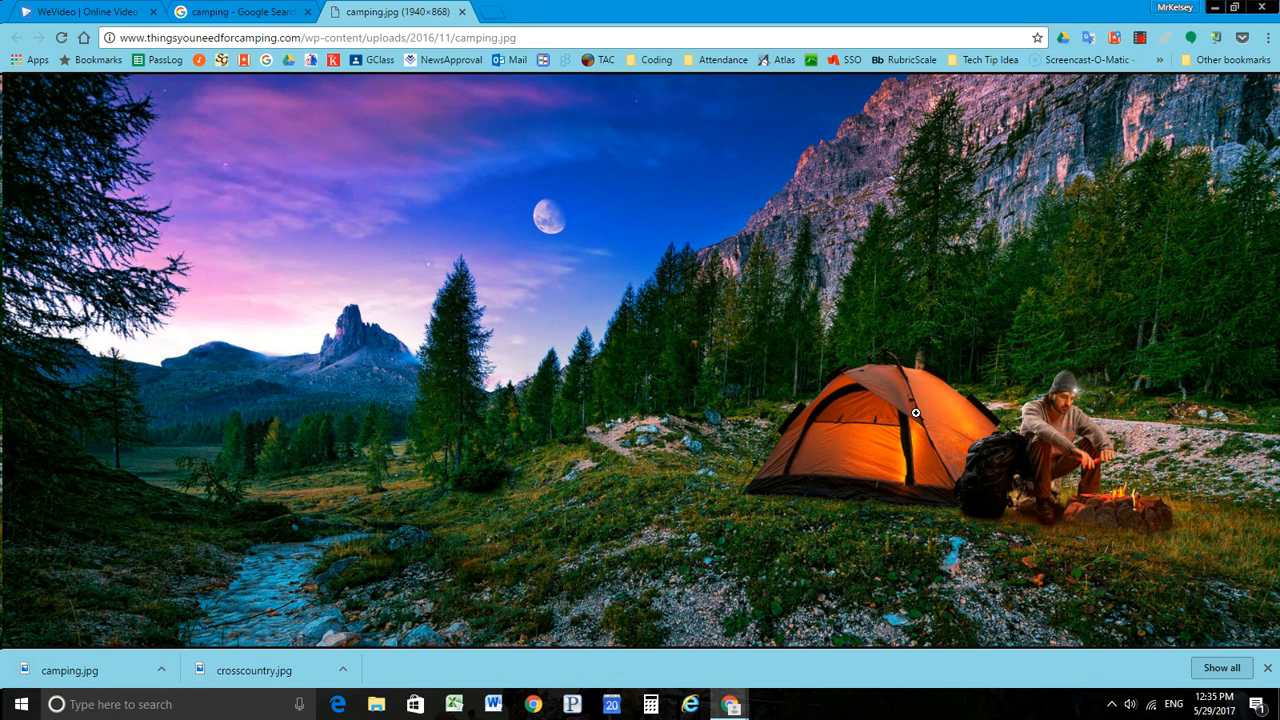
left_click(462, 12)
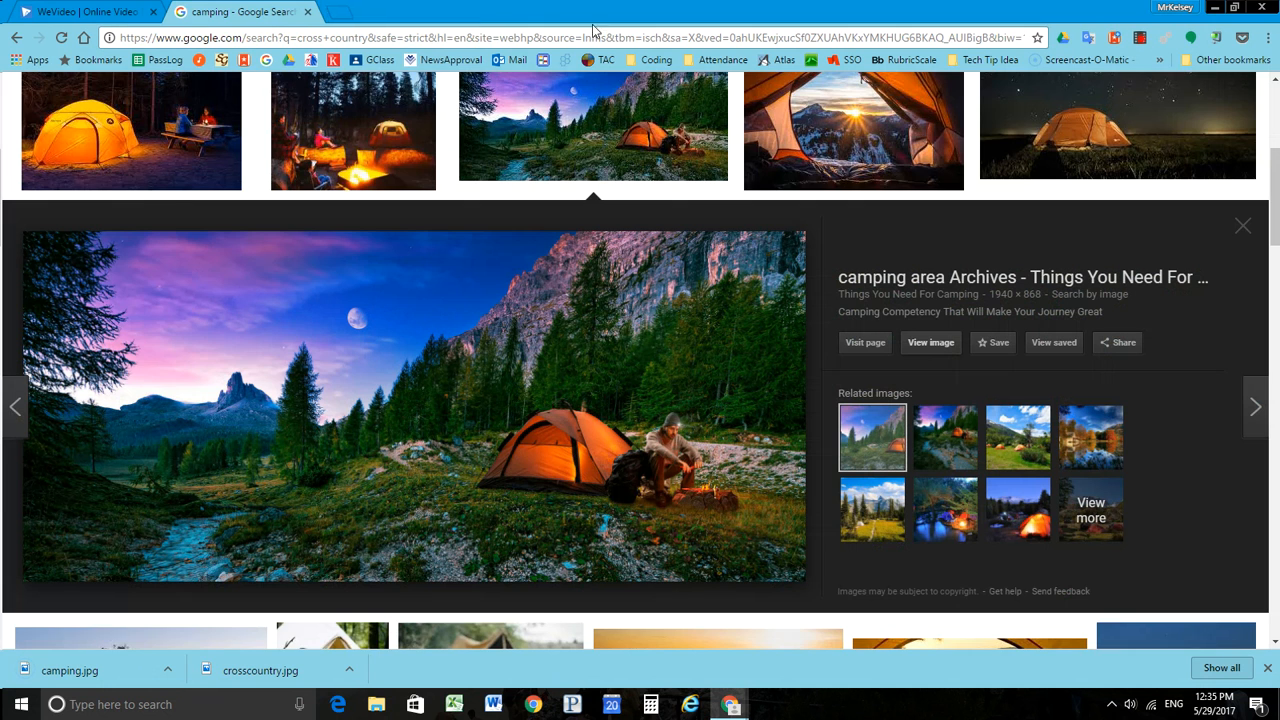
Step: Close the image search, sign in to WeVideo with the Google account, and dismiss the finished downloads
left_click(308, 13)
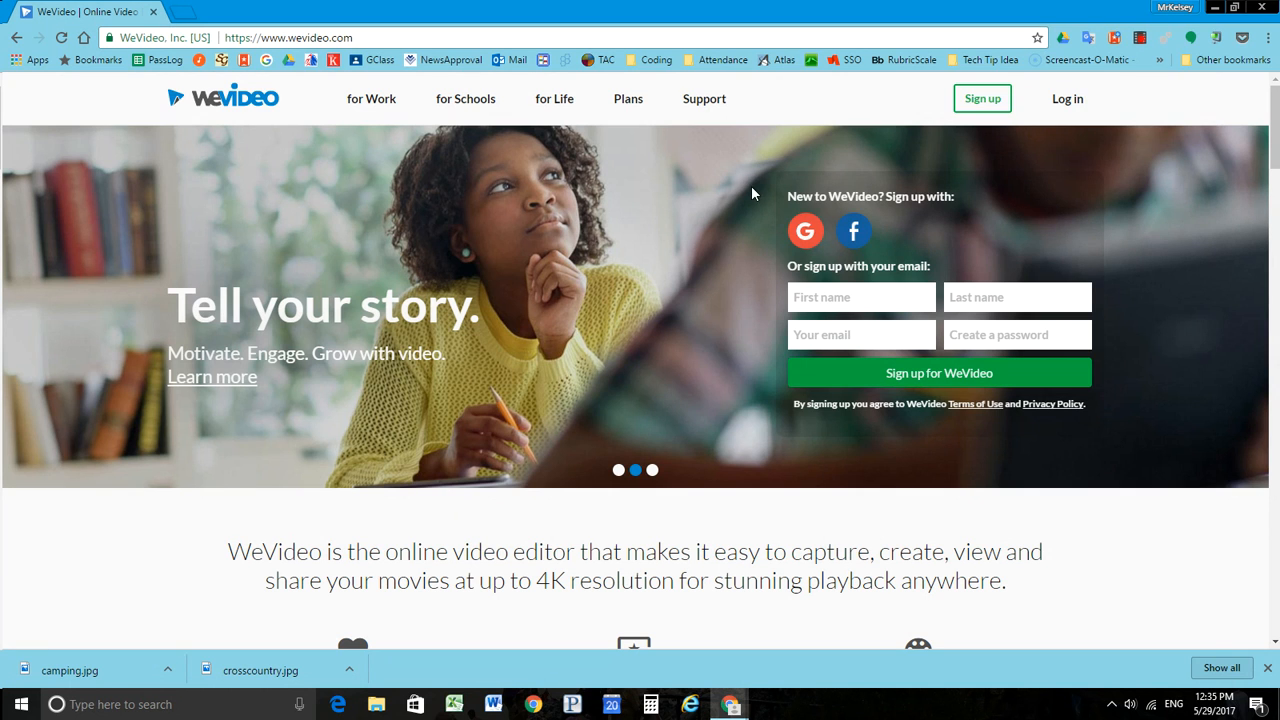
left_click(807, 233)
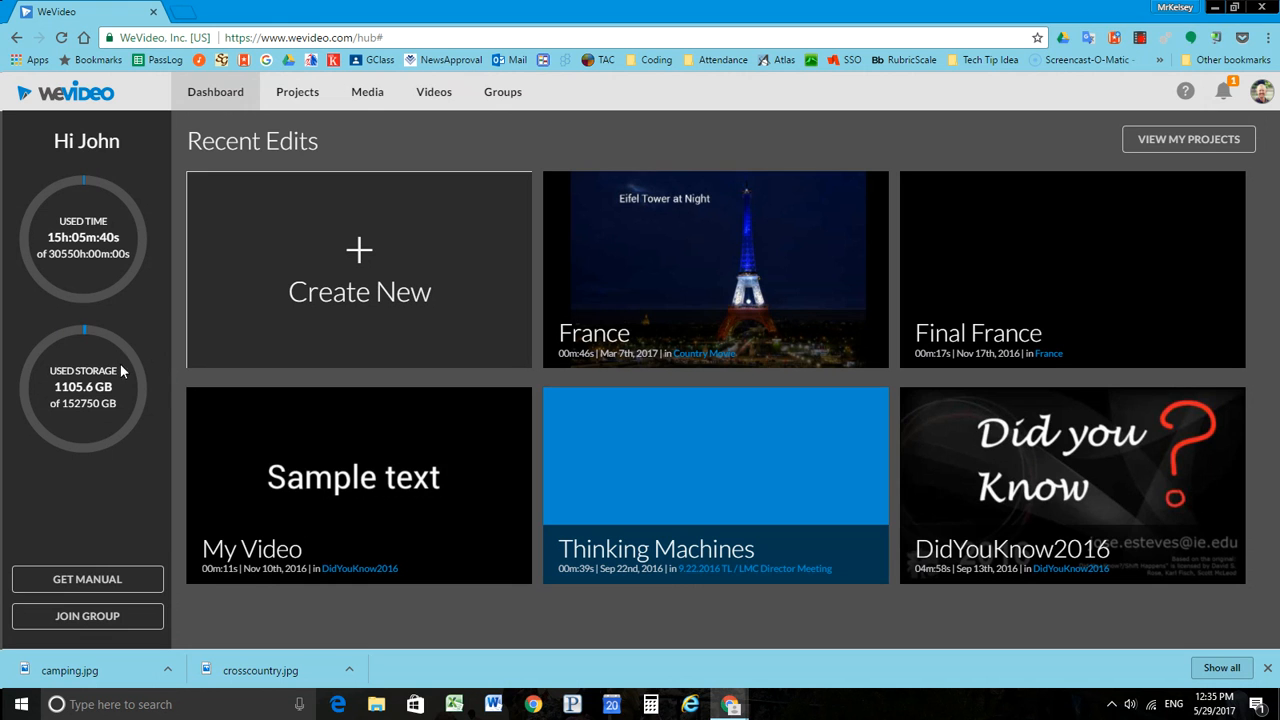
left_click(1267, 667)
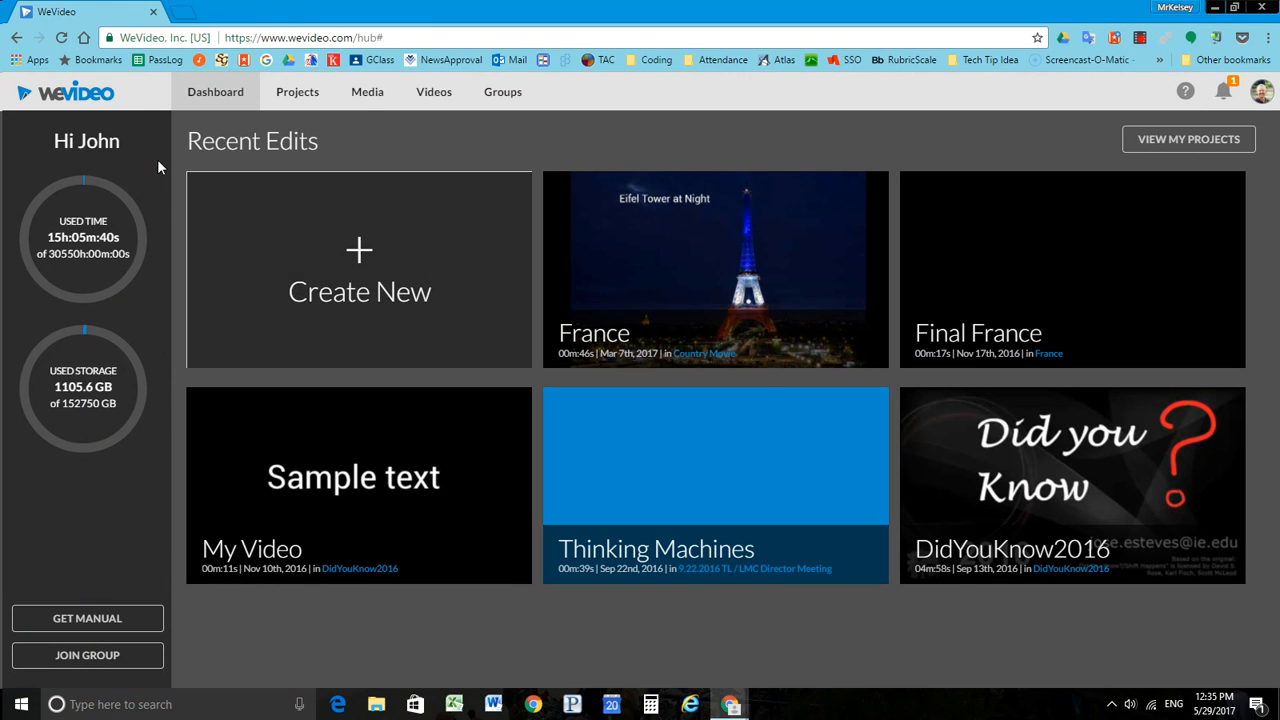
Step: Go to My Media and start importing files from the computer
left_click(367, 100)
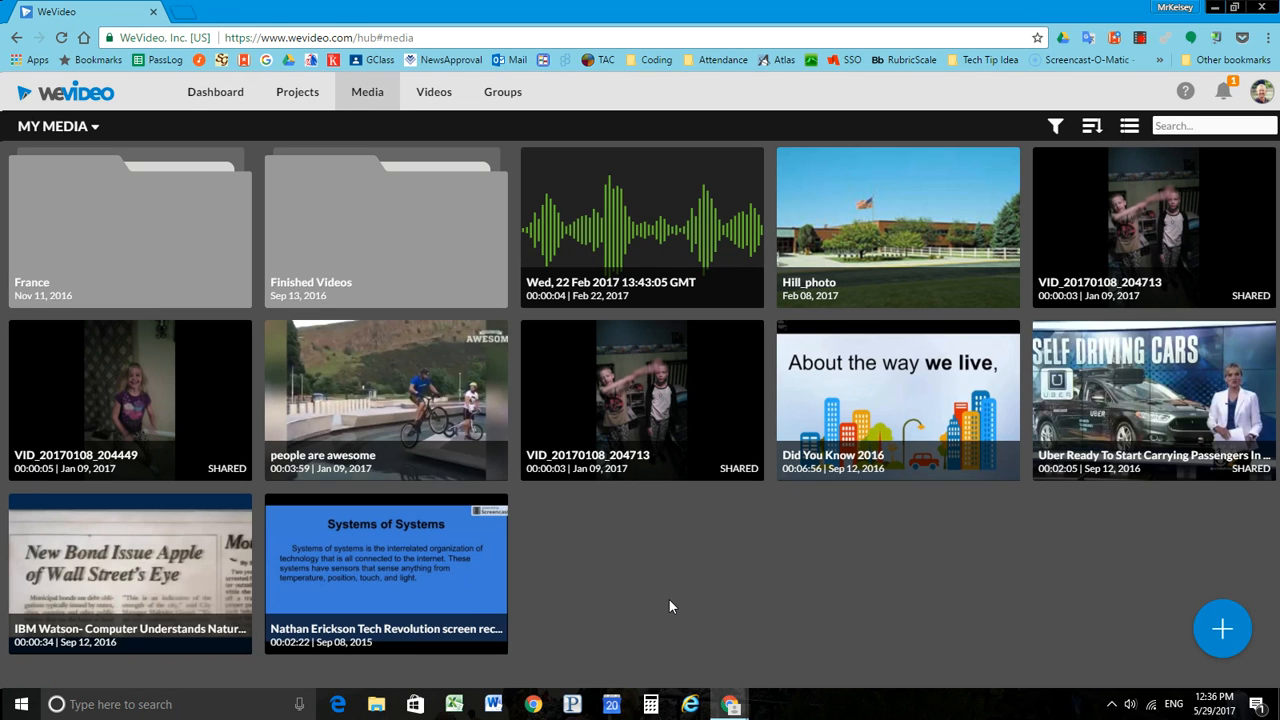
mouse_move(1222, 630)
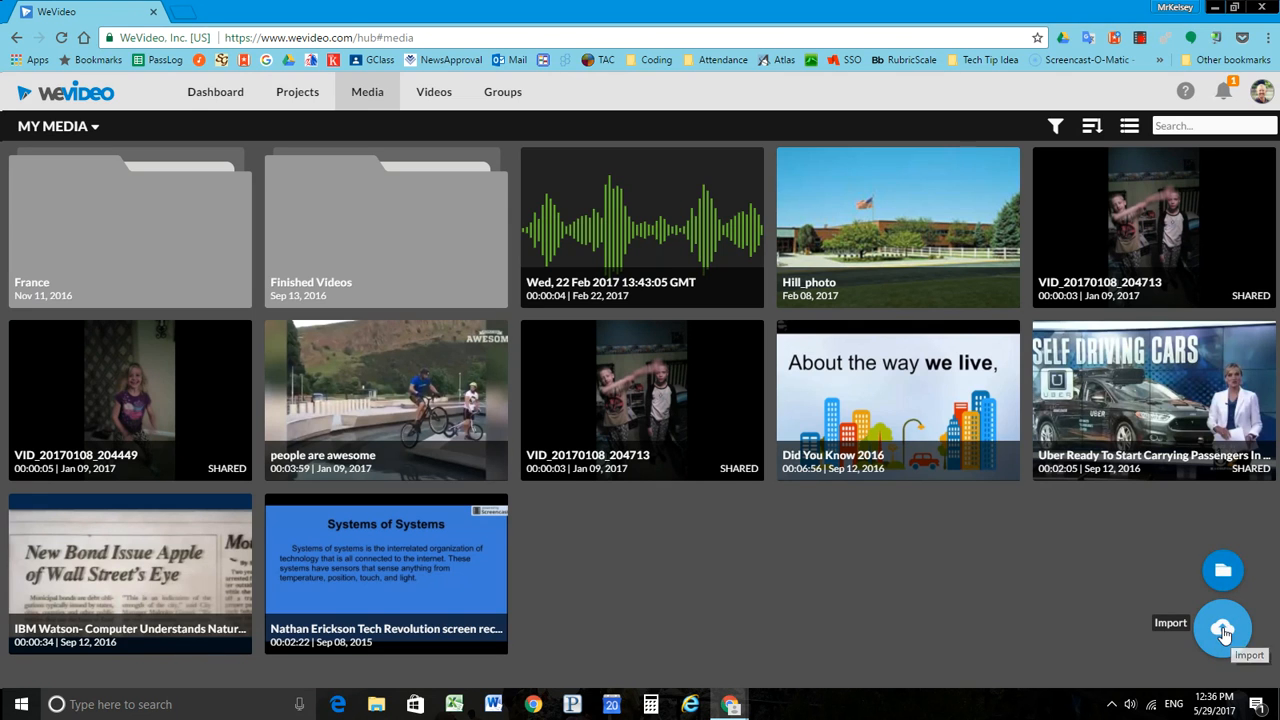
left_click(1222, 629)
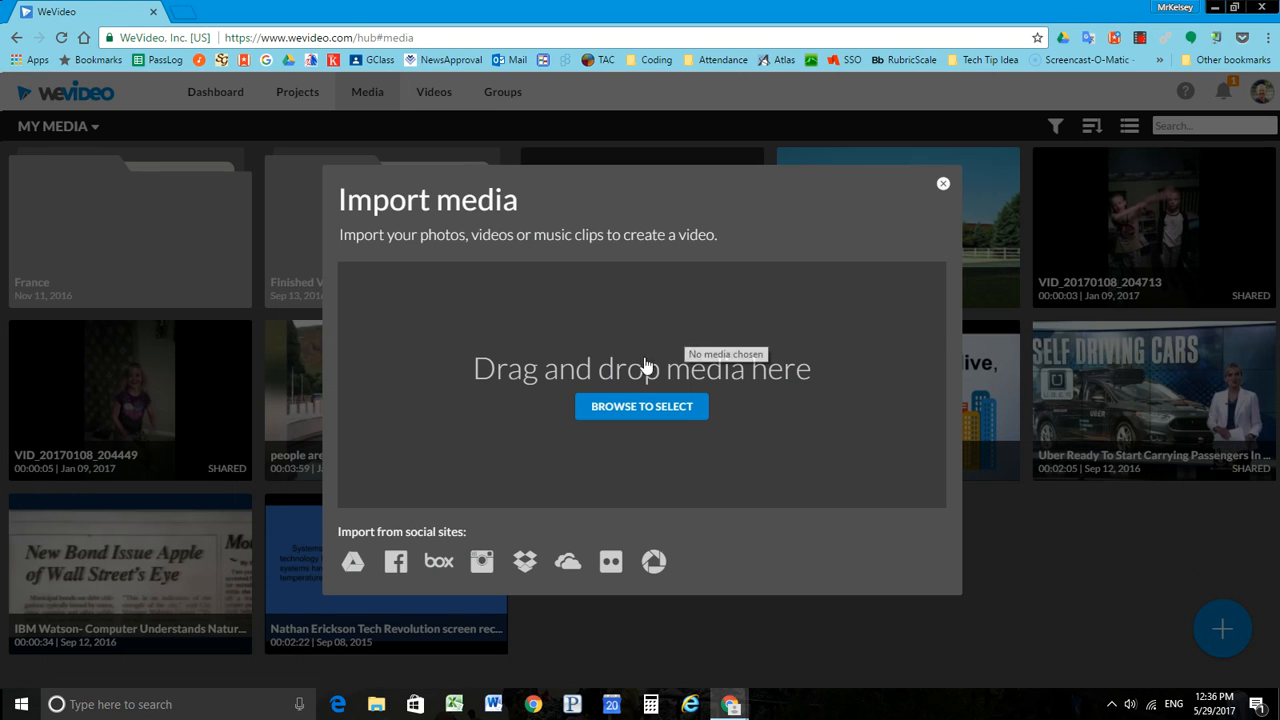
left_click(629, 410)
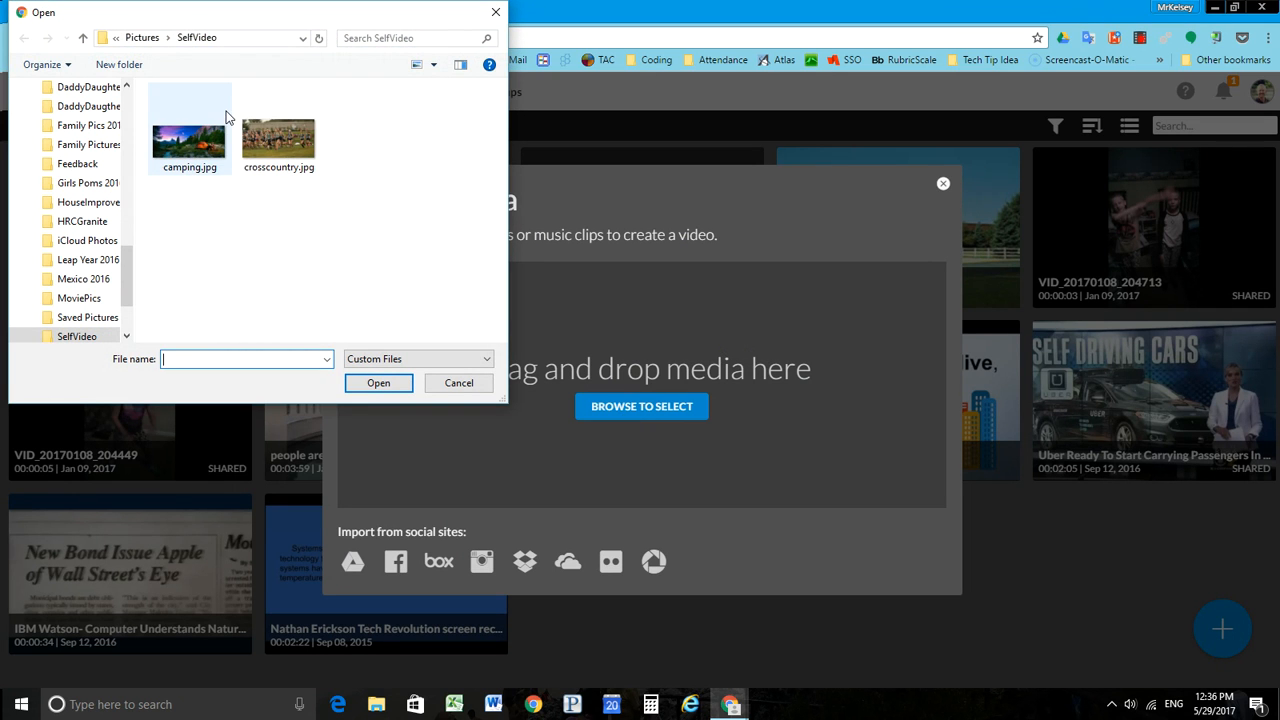
Step: Import all the images from the MoviePics folder in Pictures into My Media, and check them in the media library
left_click(144, 37)
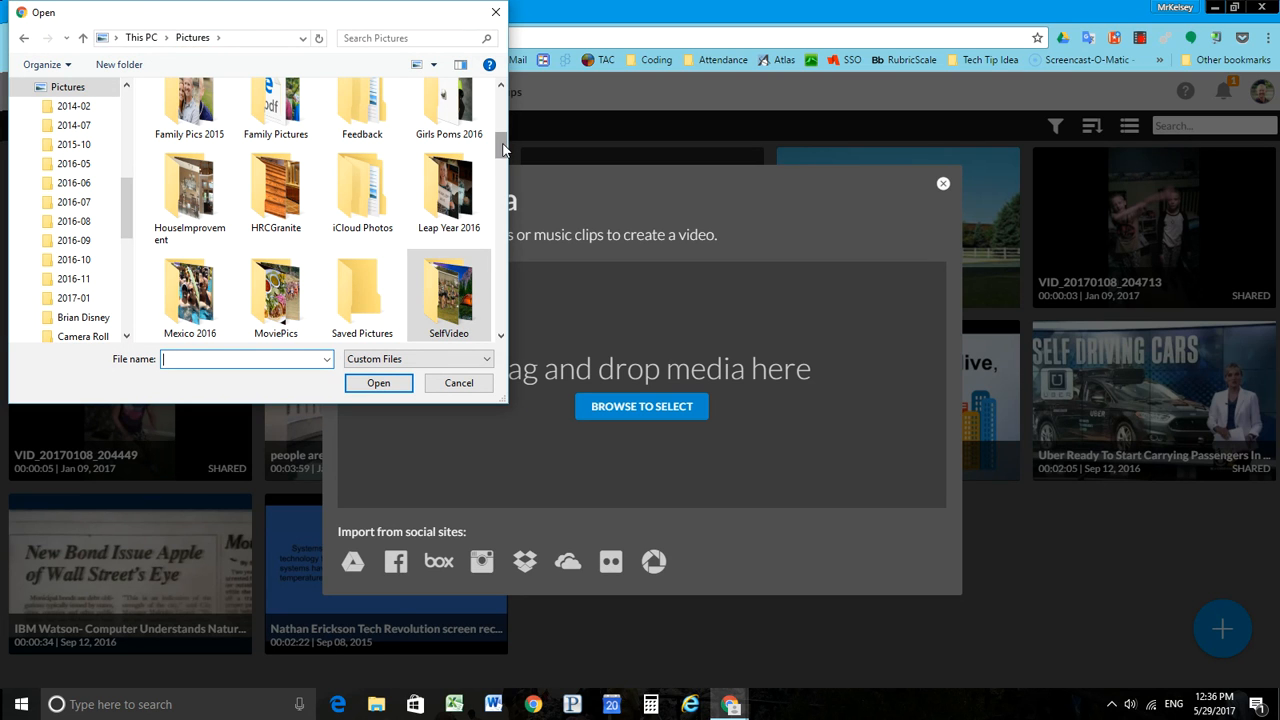
left_click_drag(503, 149, 505, 153)
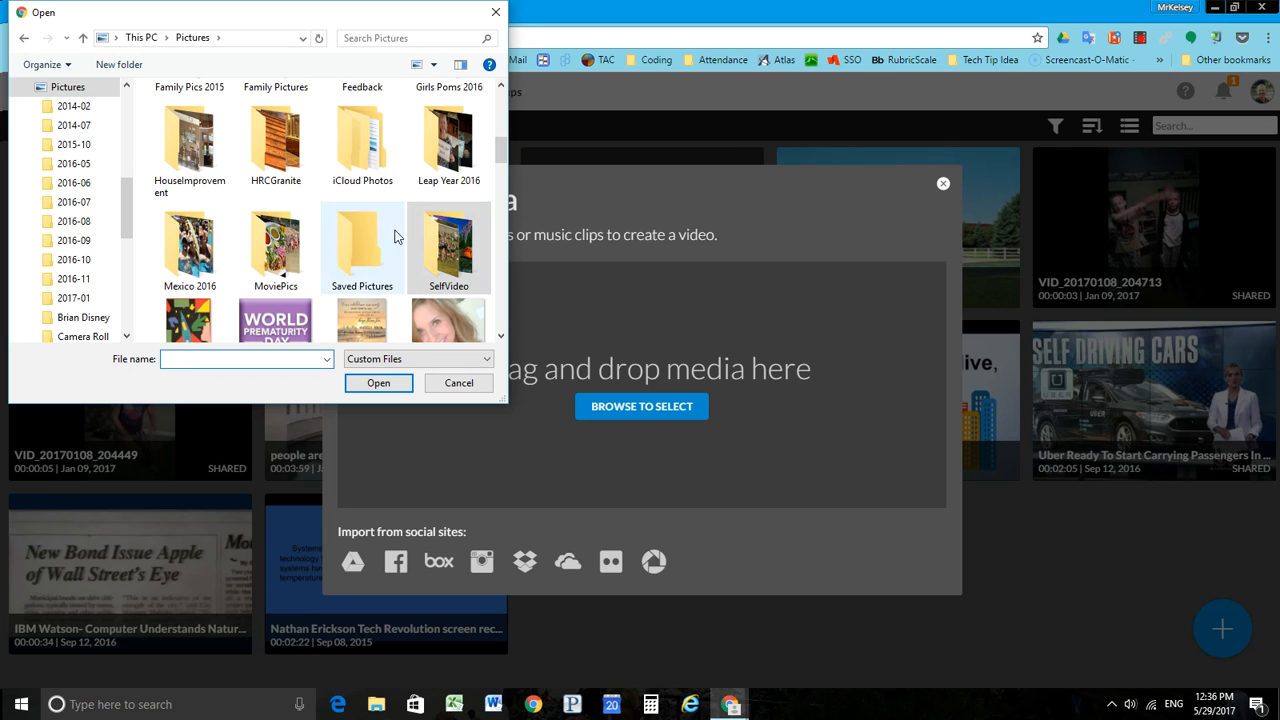
double_click(276, 242)
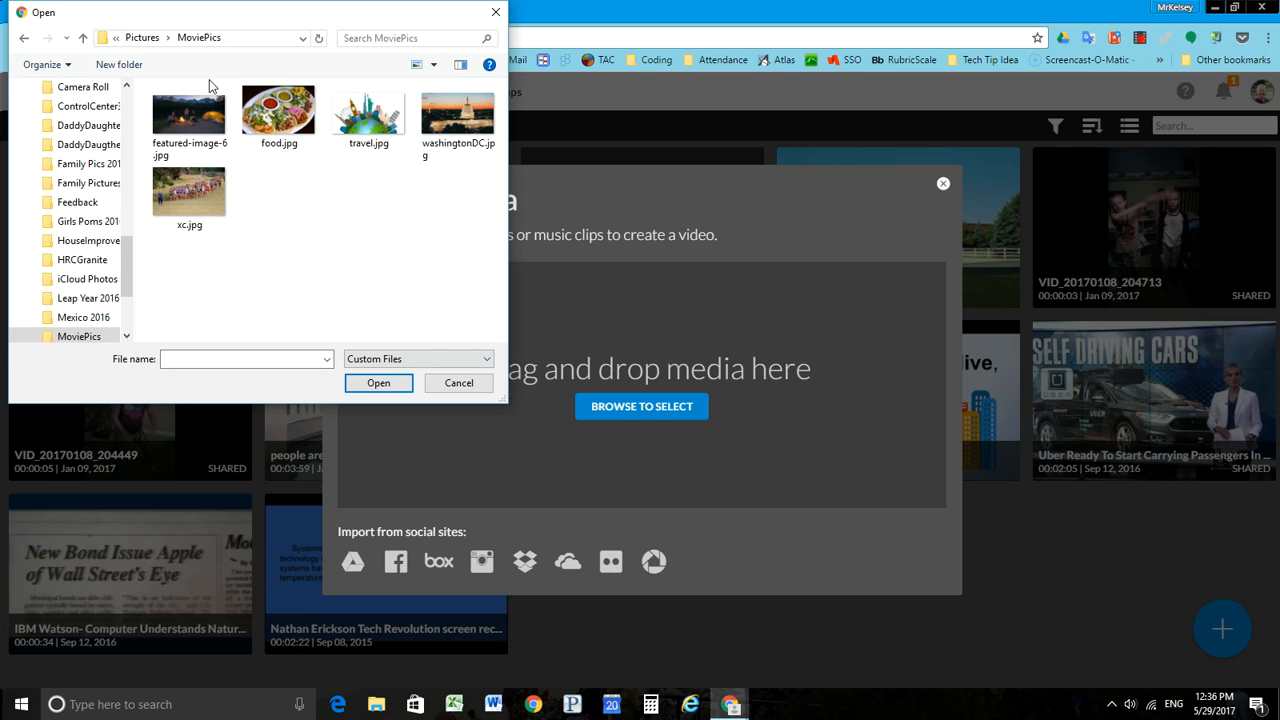
left_click_drag(471, 212, 184, 120)
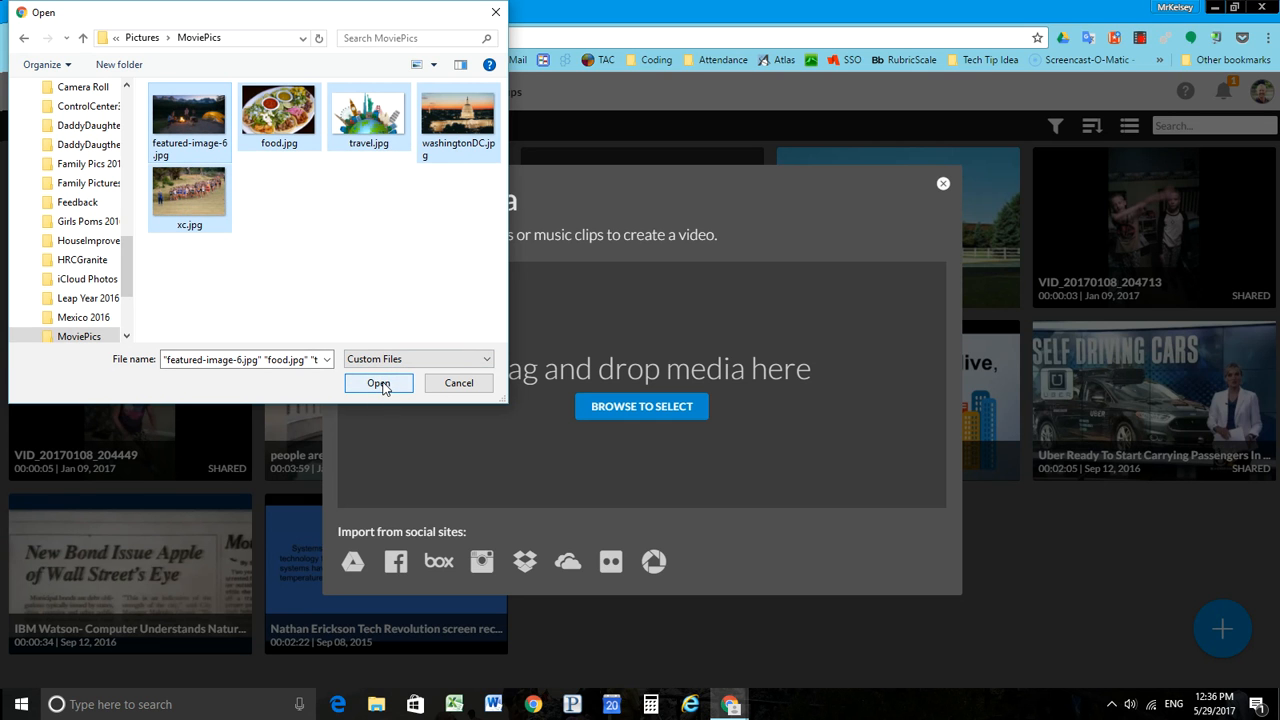
left_click(378, 383)
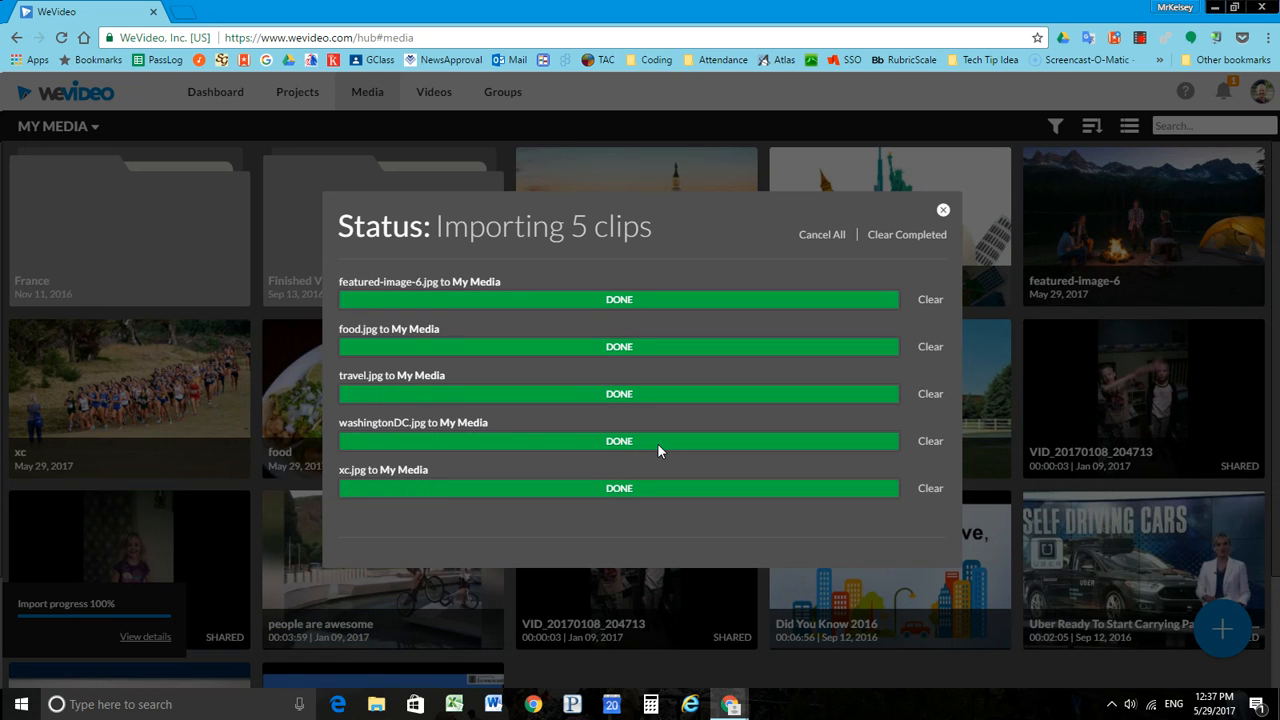
left_click(943, 210)
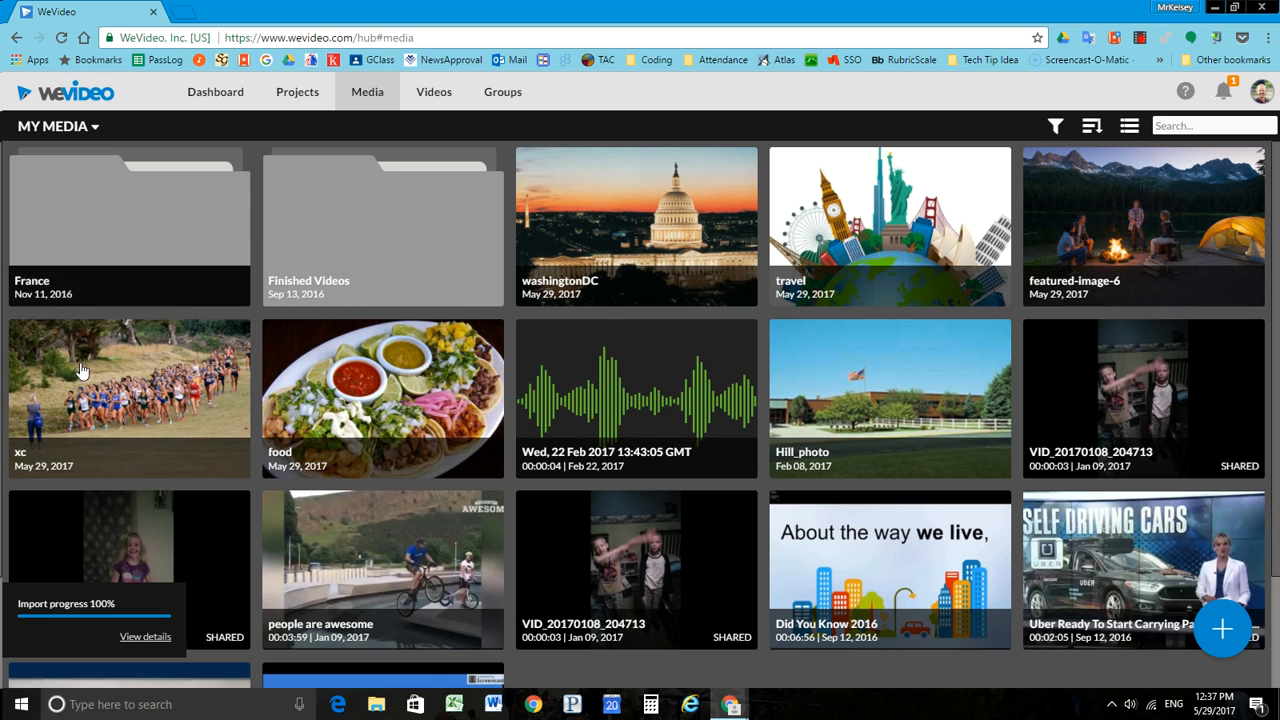
scroll(785, 345, "down", 2)
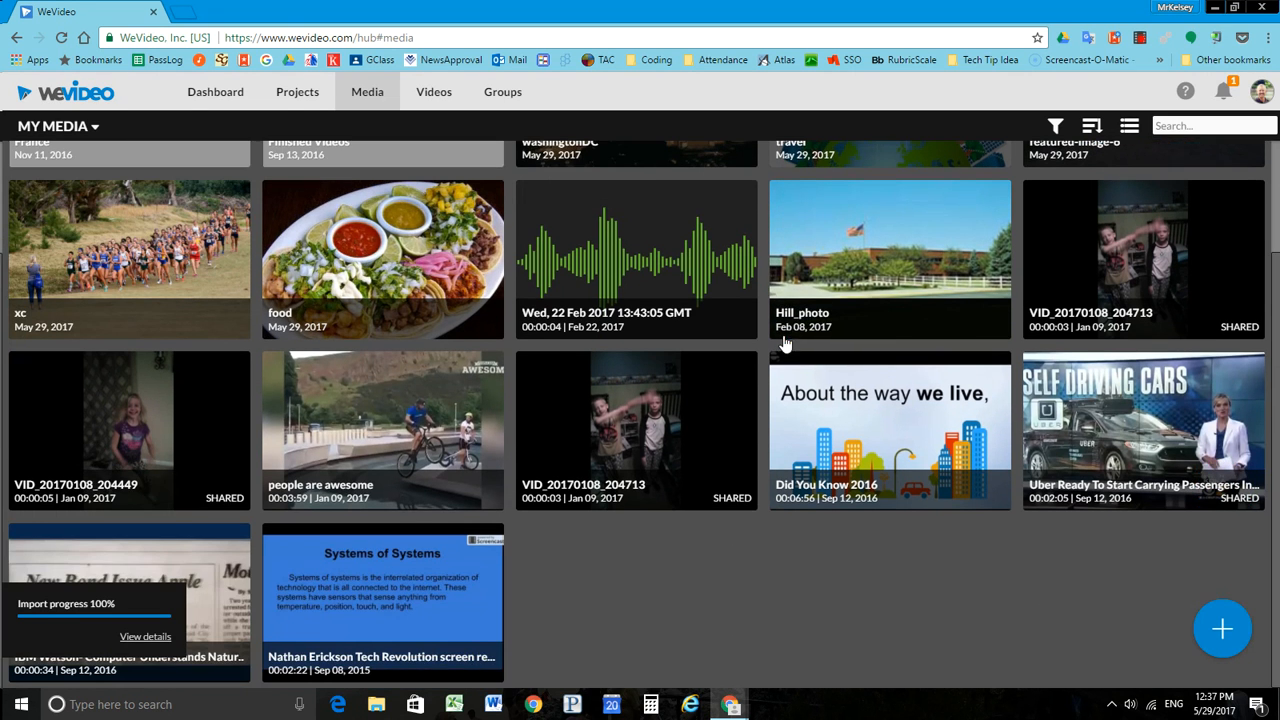
scroll(95, 455, "up", 2)
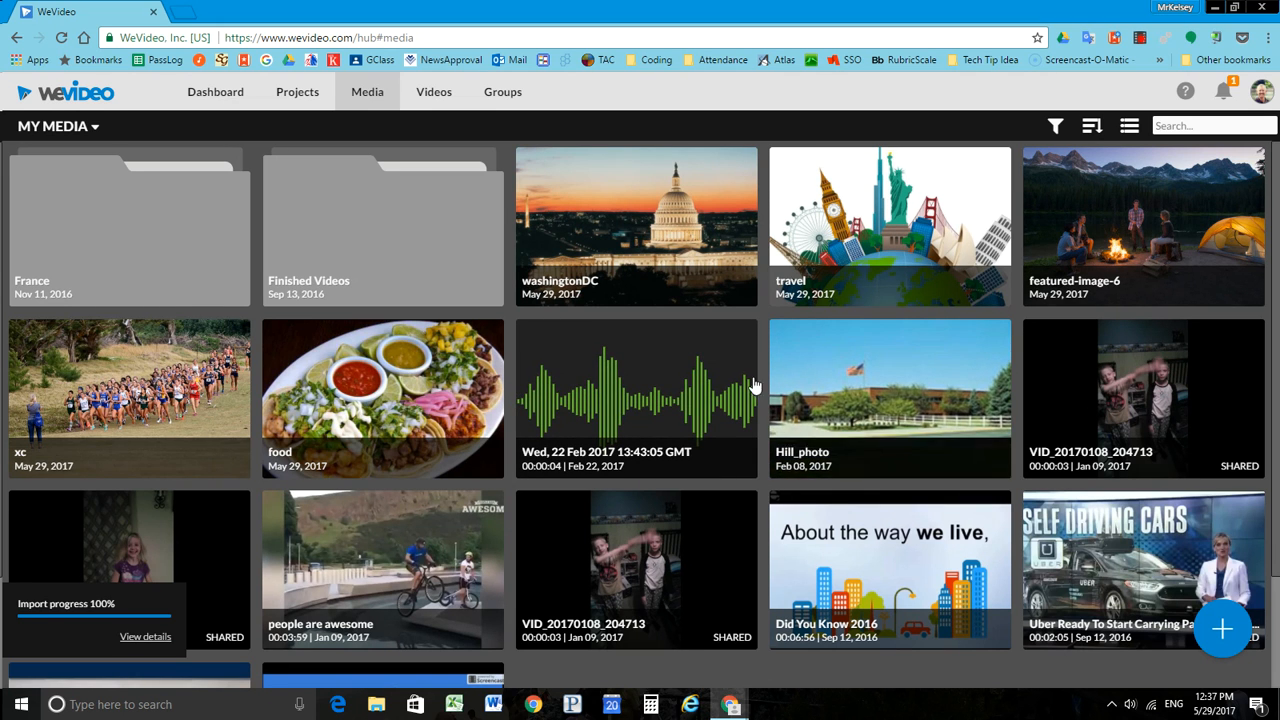
Step: Start a new project titled "All About" followed by the teacher's name, and set its project type to Personal
left_click(291, 94)
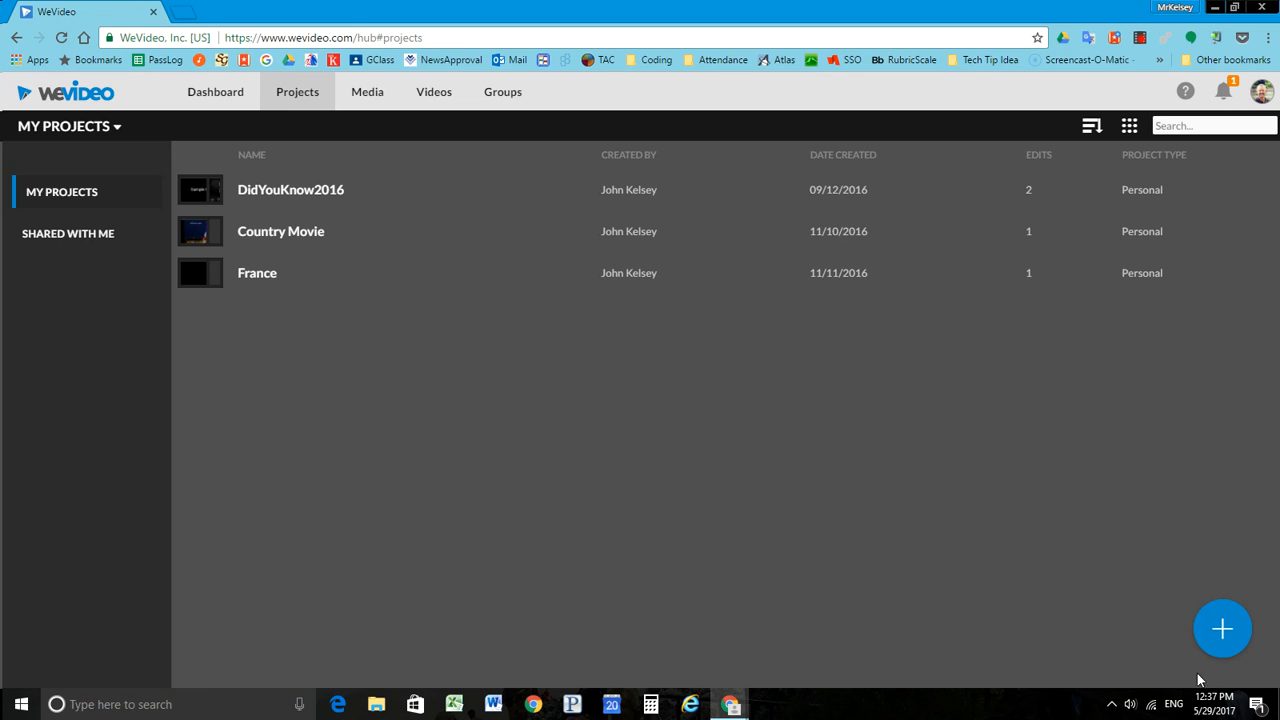
mouse_move(1224, 650)
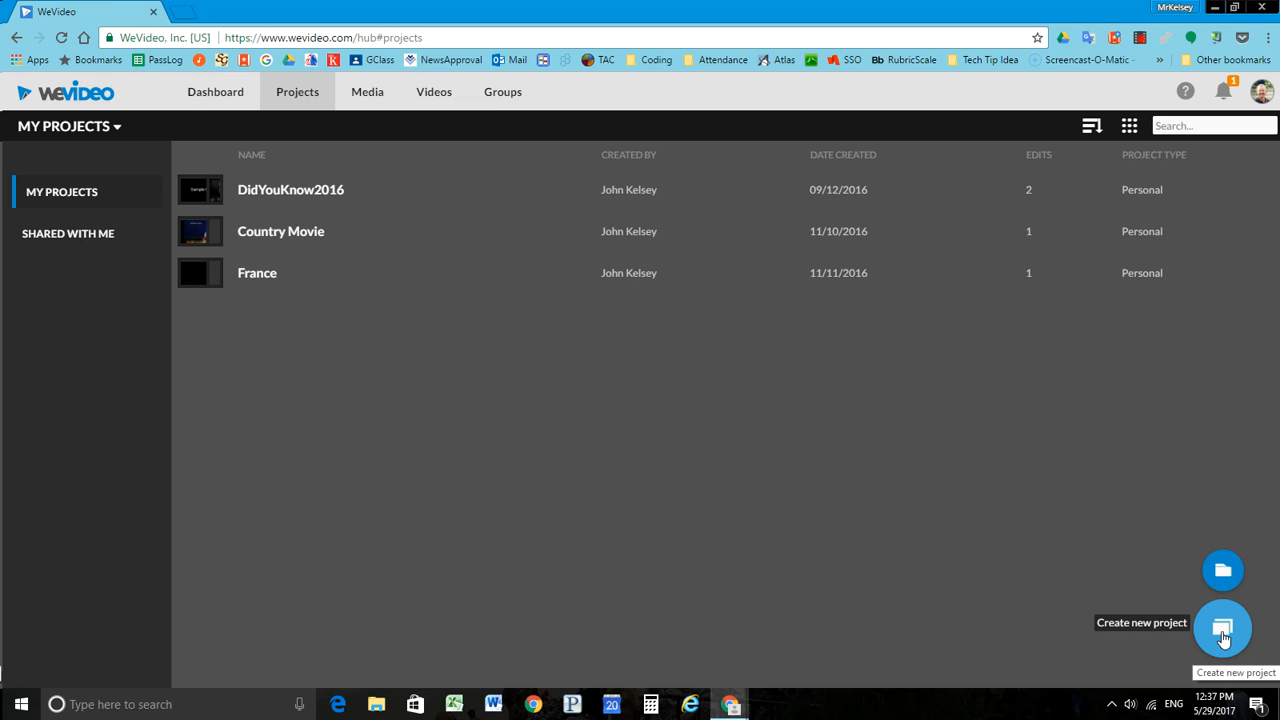
left_click(1224, 636)
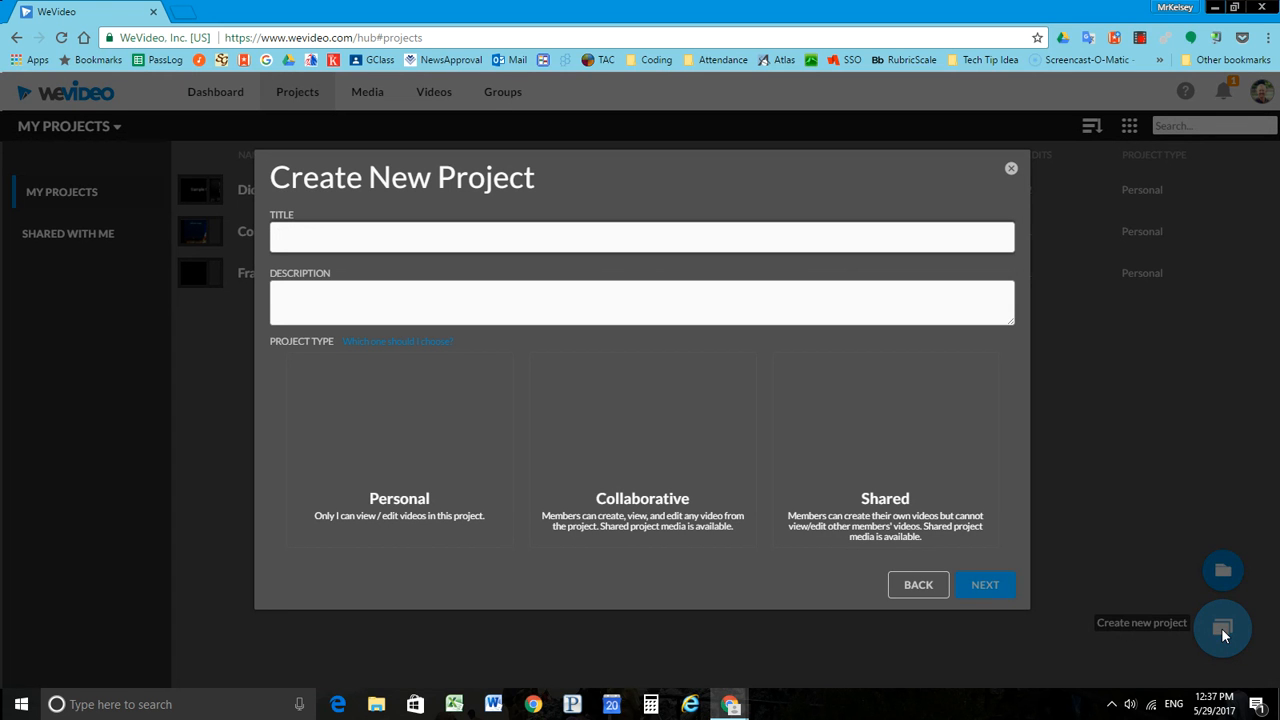
left_click(550, 241)
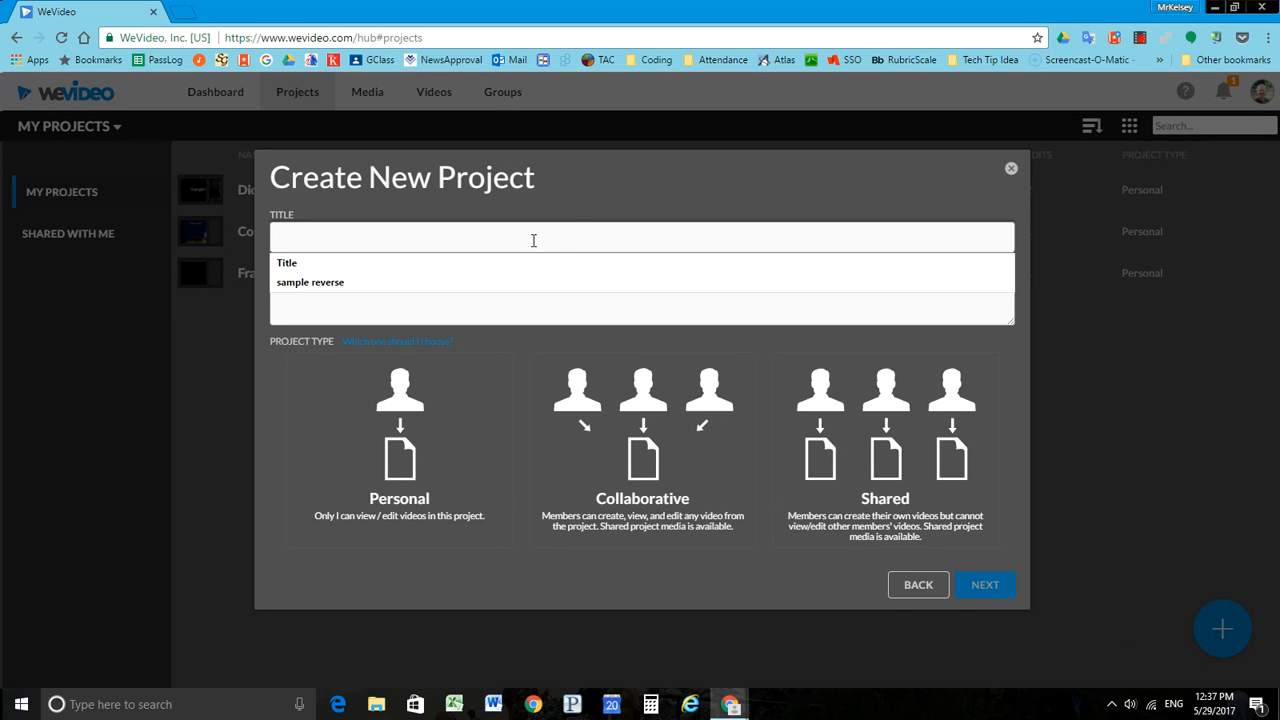
type("A")
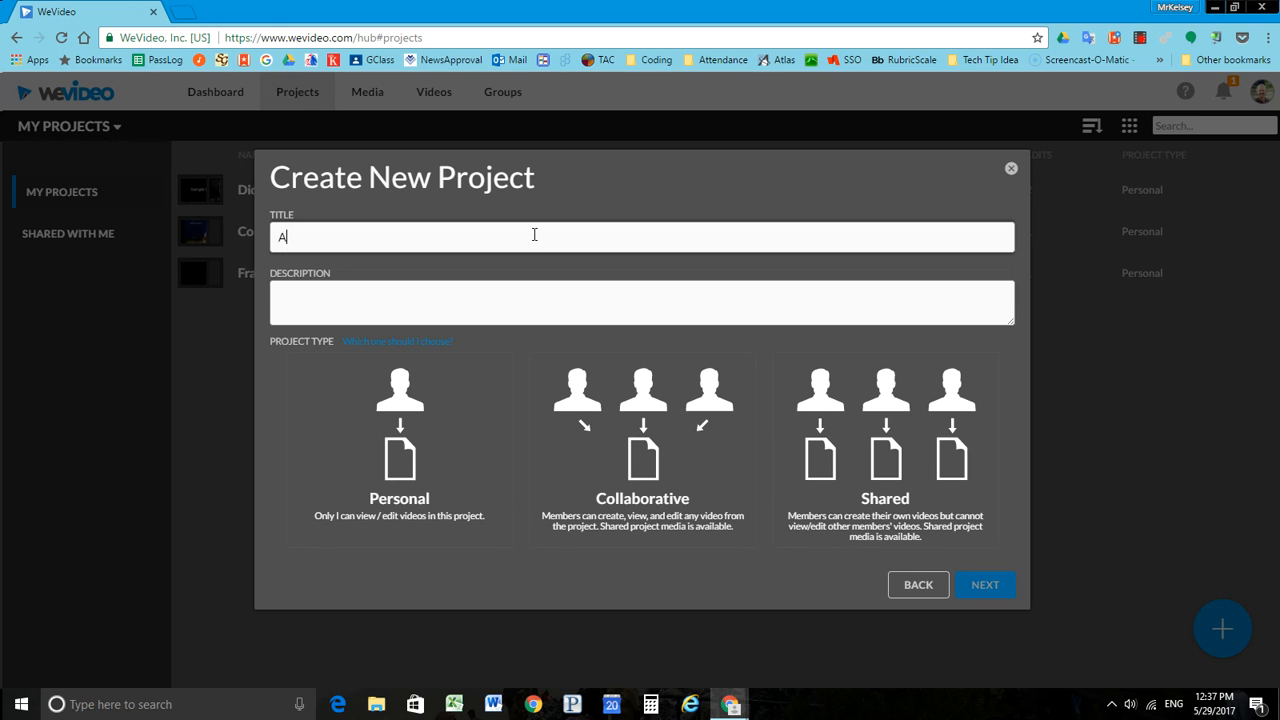
type("ll Abouyt")
left_click(428, 295)
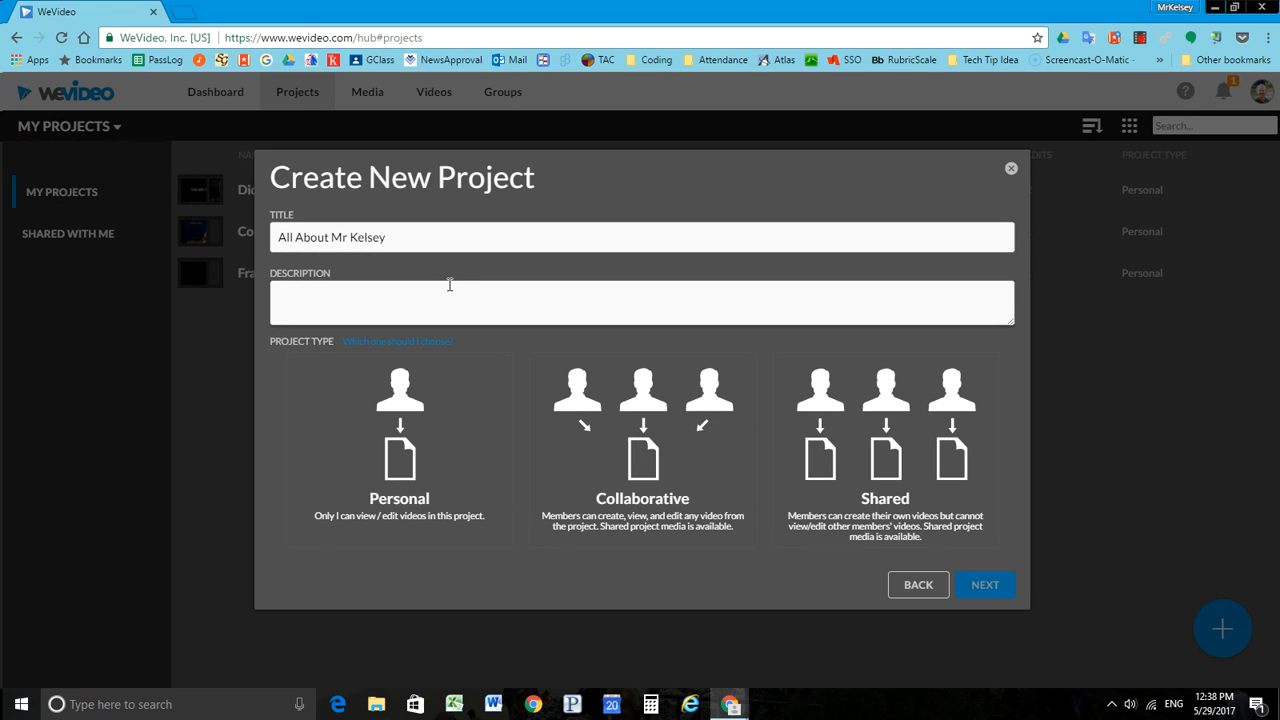
left_click(392, 455)
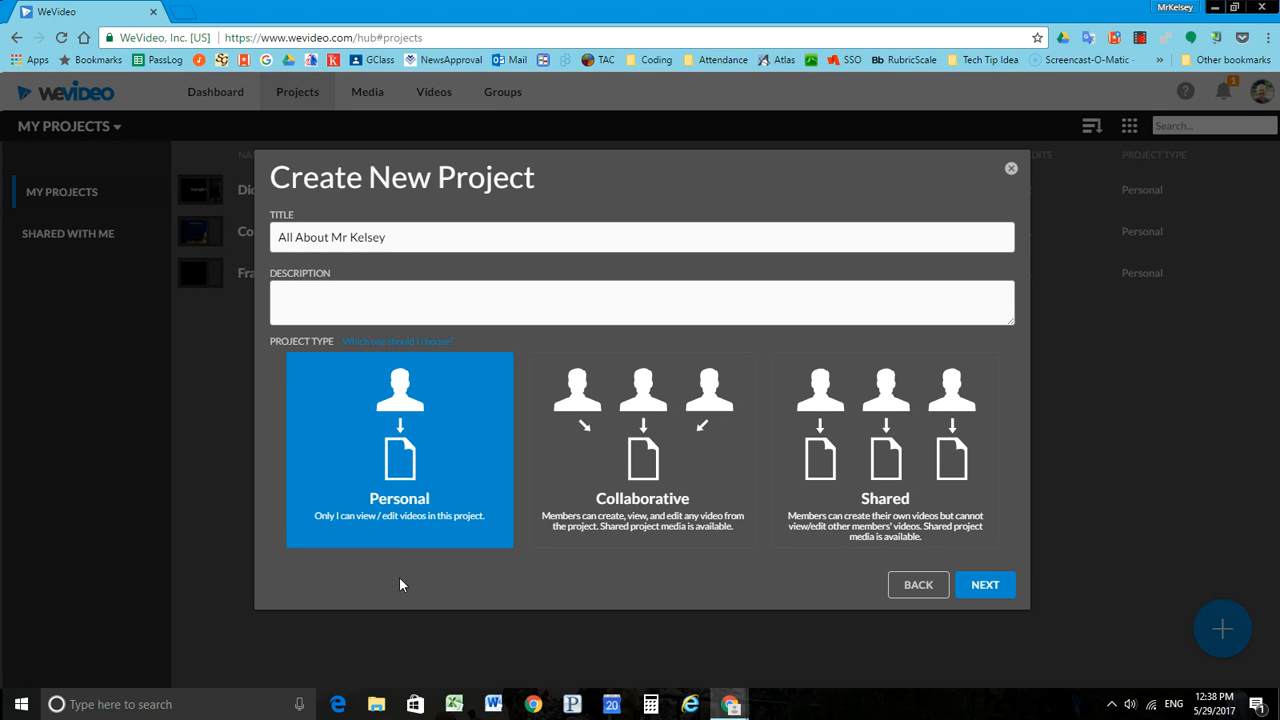
Step: Finish creating the project without adding any media, and create a video in it
left_click(985, 586)
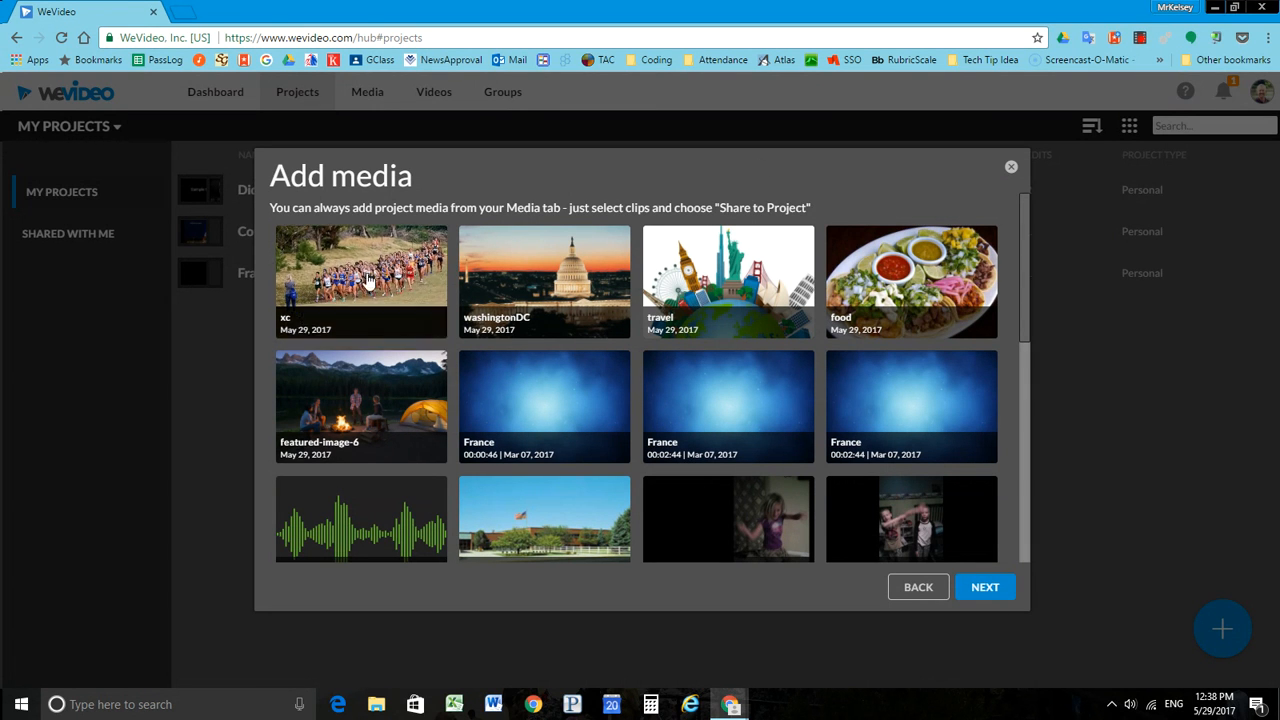
left_click(985, 587)
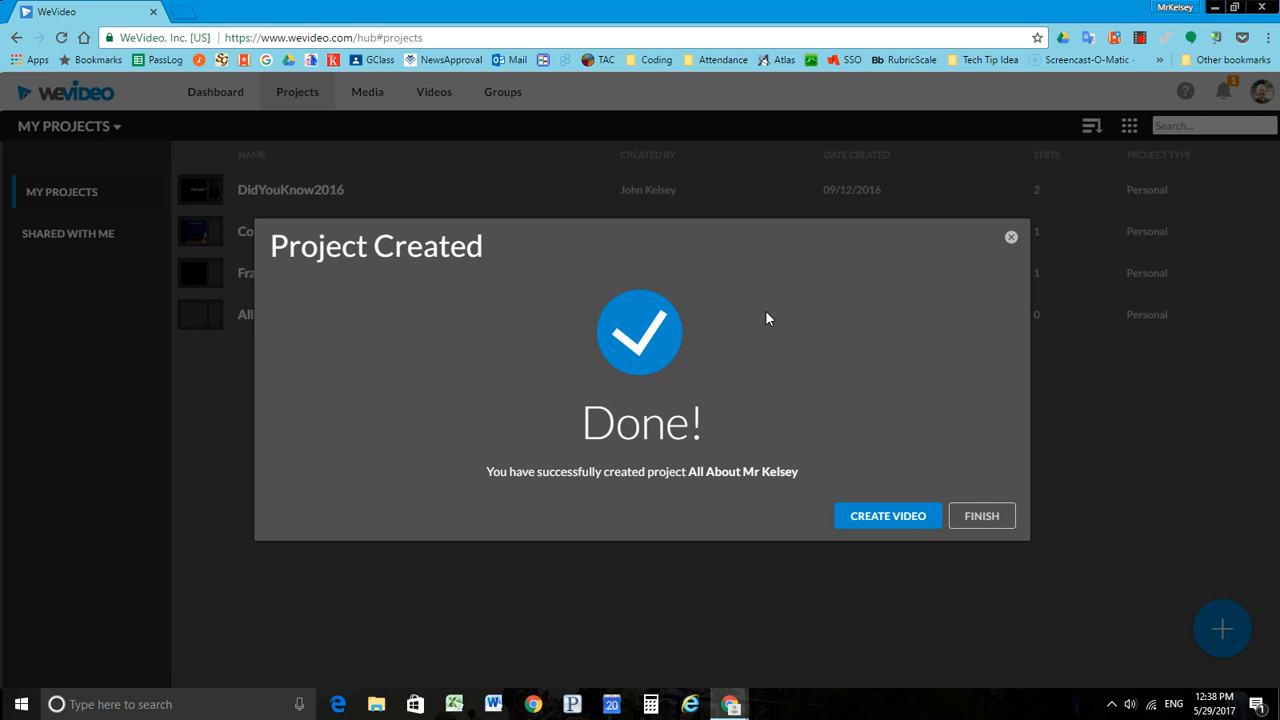
left_click(887, 517)
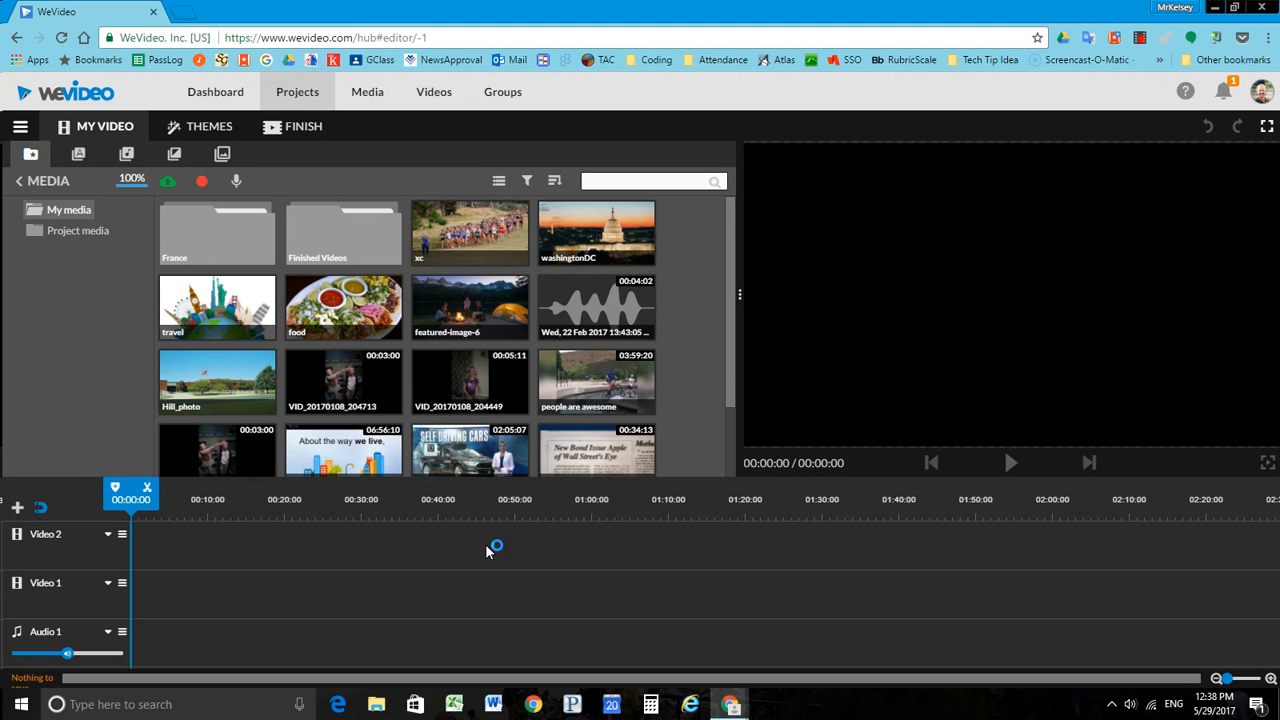
Step: Switch the video editor to Storyboard mode, and view where Timeline mode is offered without choosing it
left_click(20, 126)
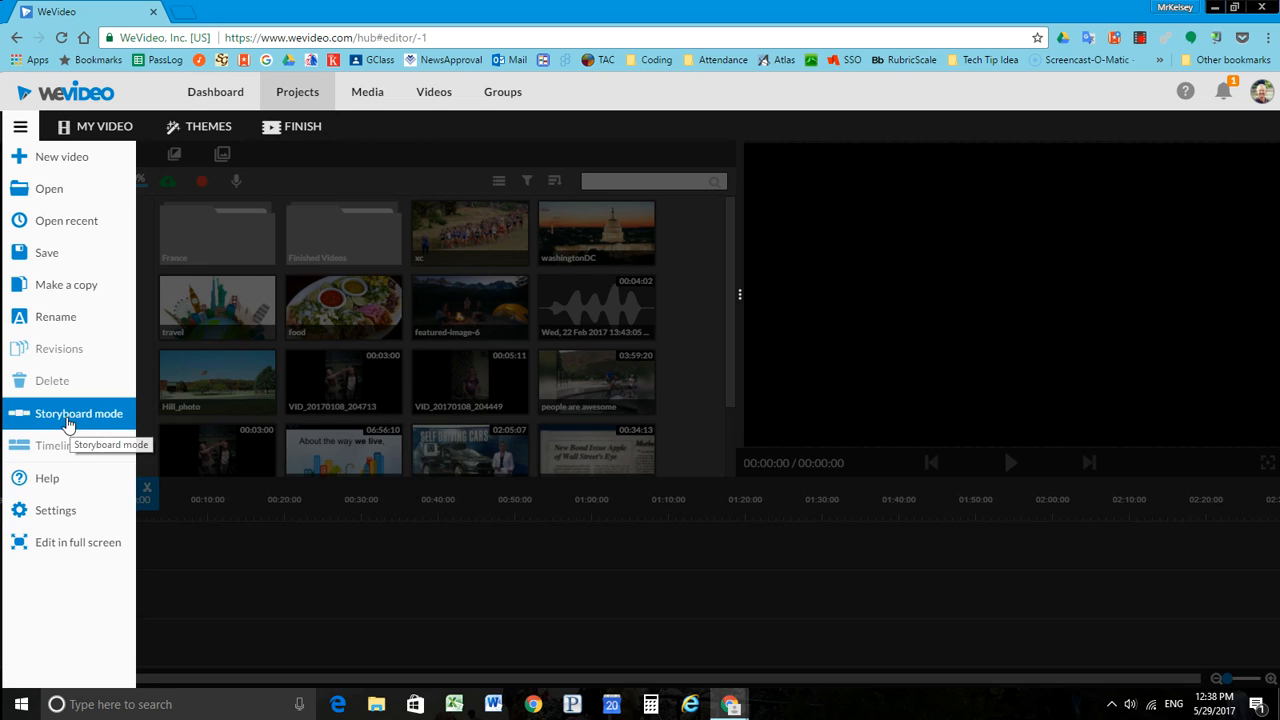
left_click(69, 418)
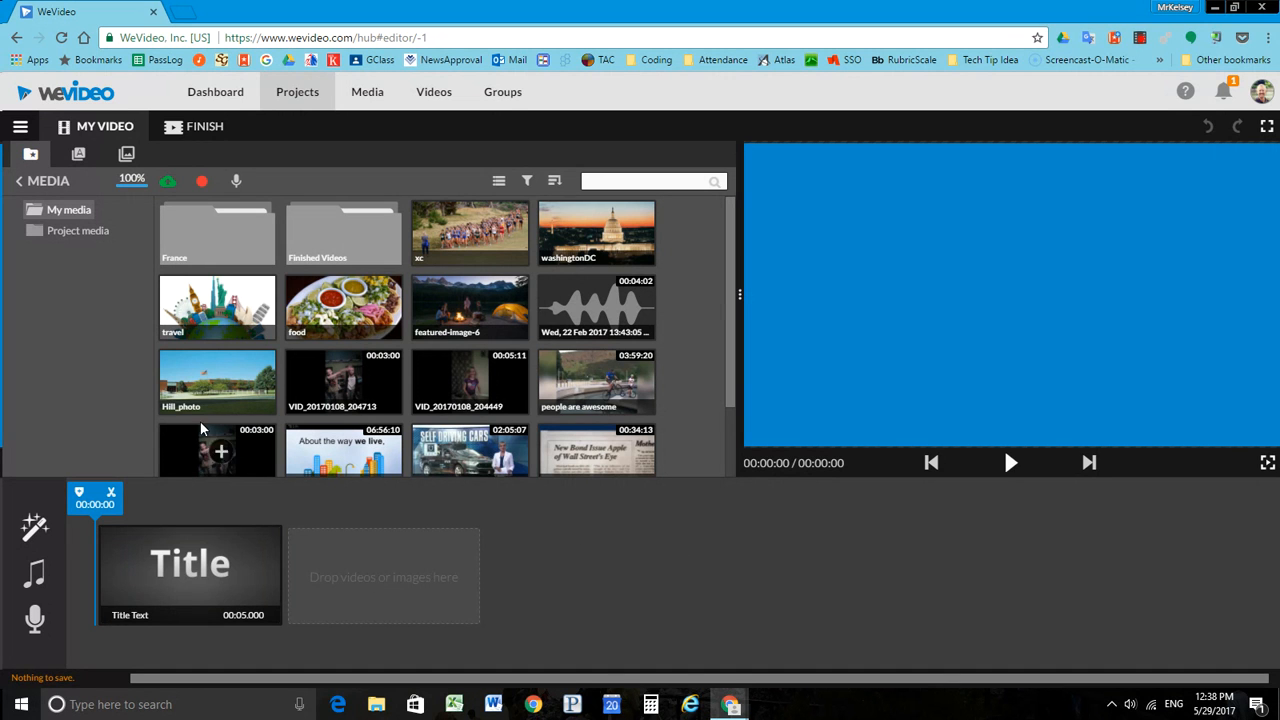
left_click(19, 128)
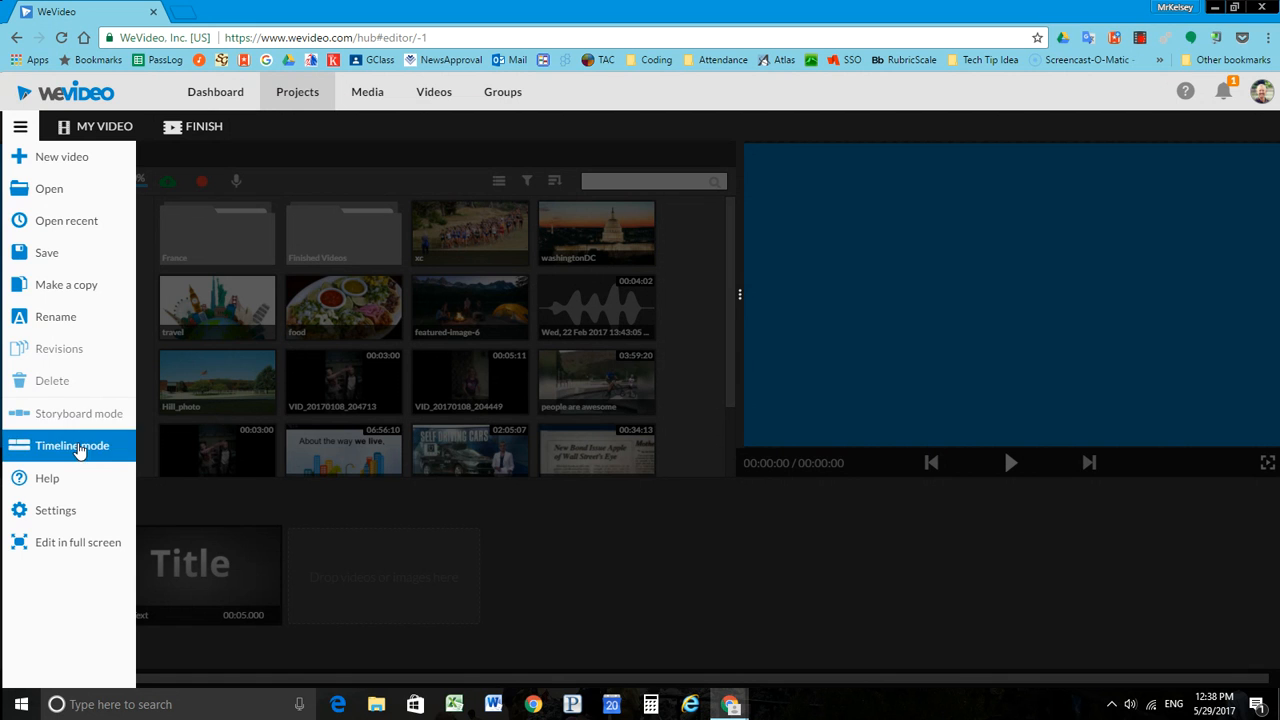
left_click(527, 570)
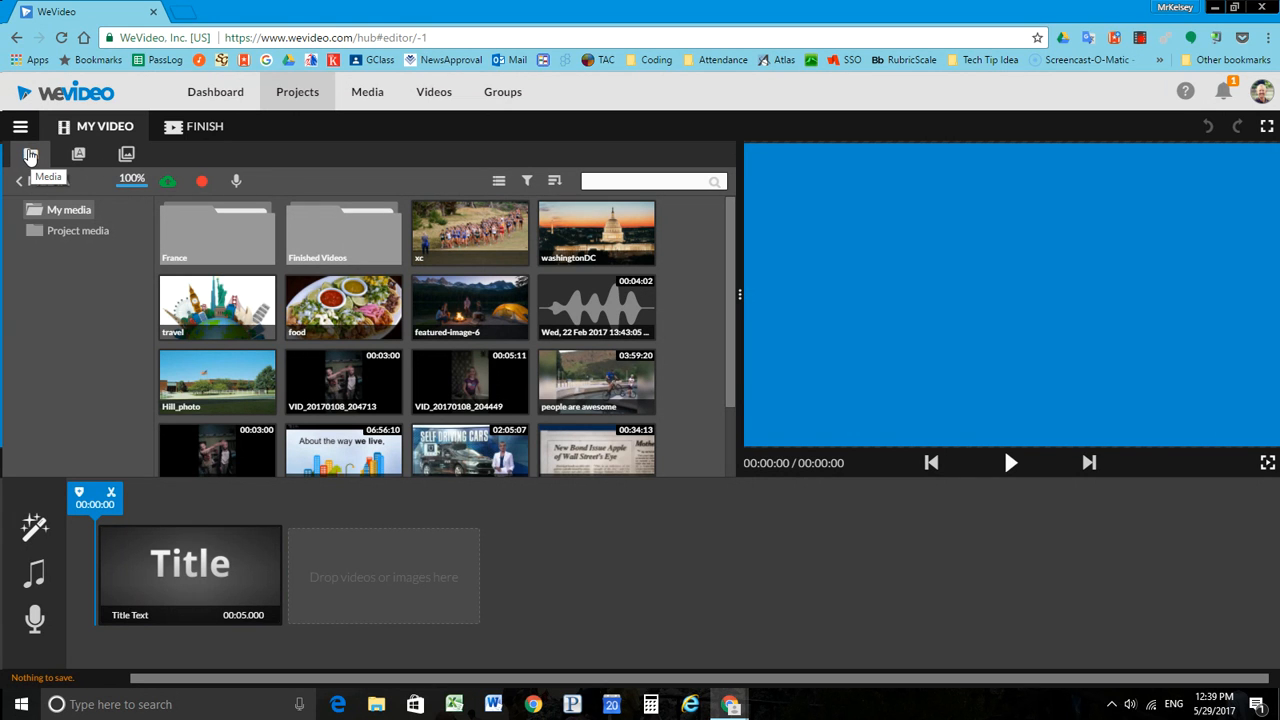
Step: Add the xc, washingtonDC, travel, food and featured-image-6 images to the storyboard, in that order, after the title clip
mouse_move(444, 232)
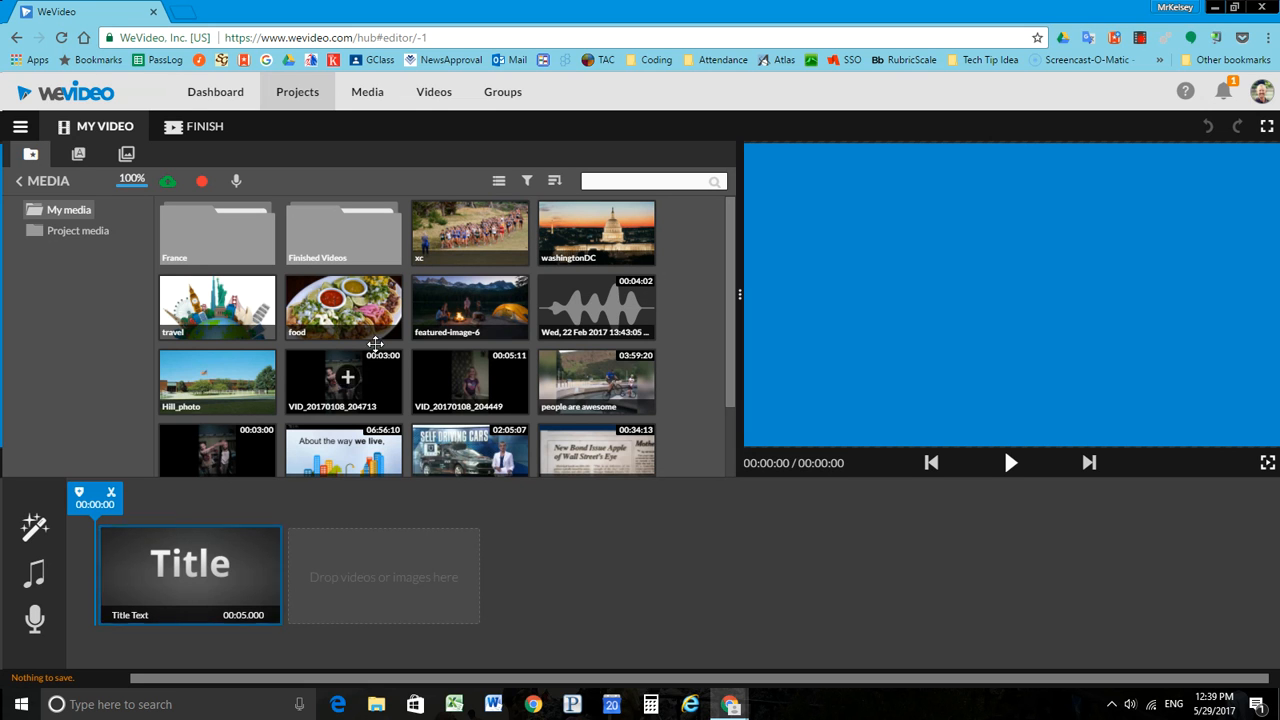
left_click(474, 231)
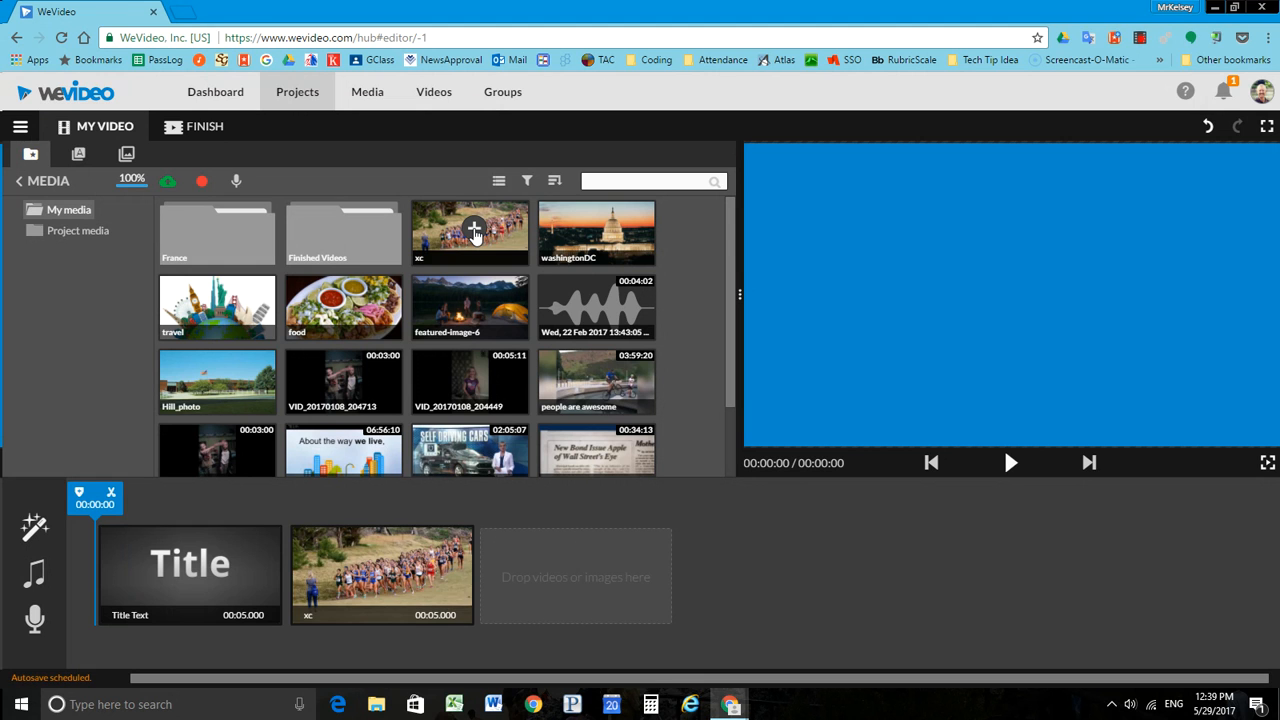
left_click(599, 231)
left_click(221, 302)
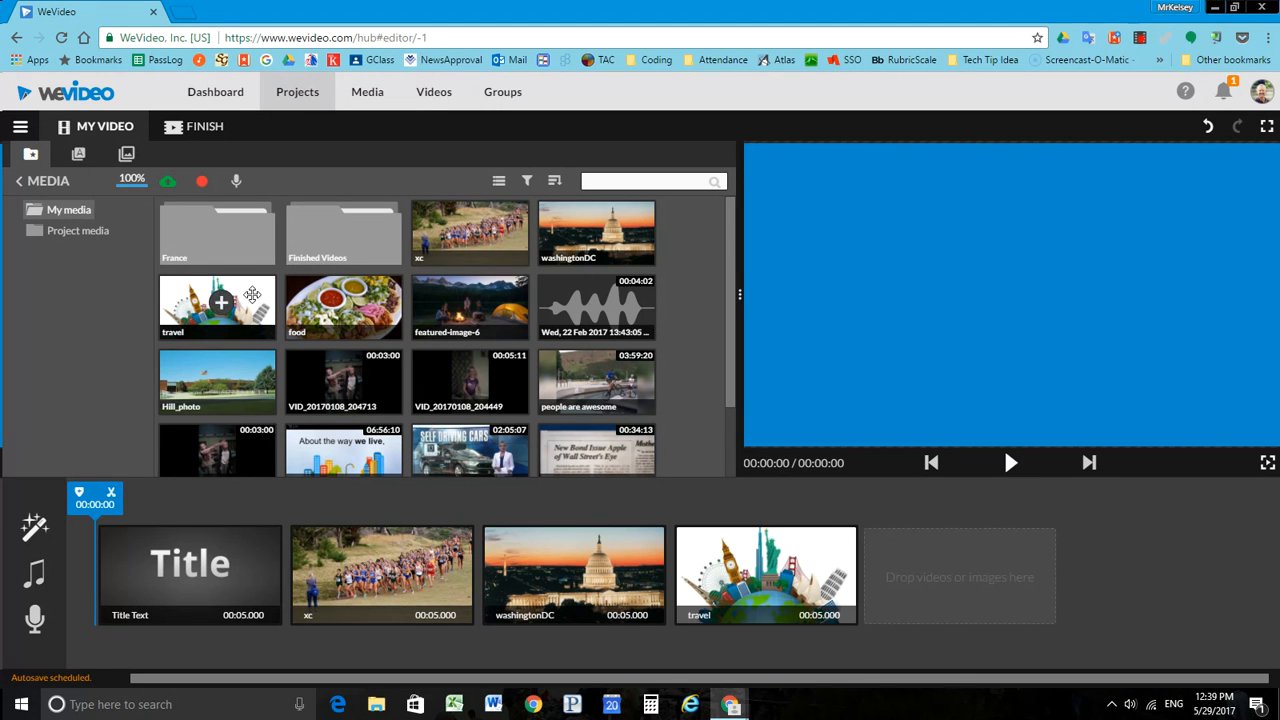
left_click(346, 305)
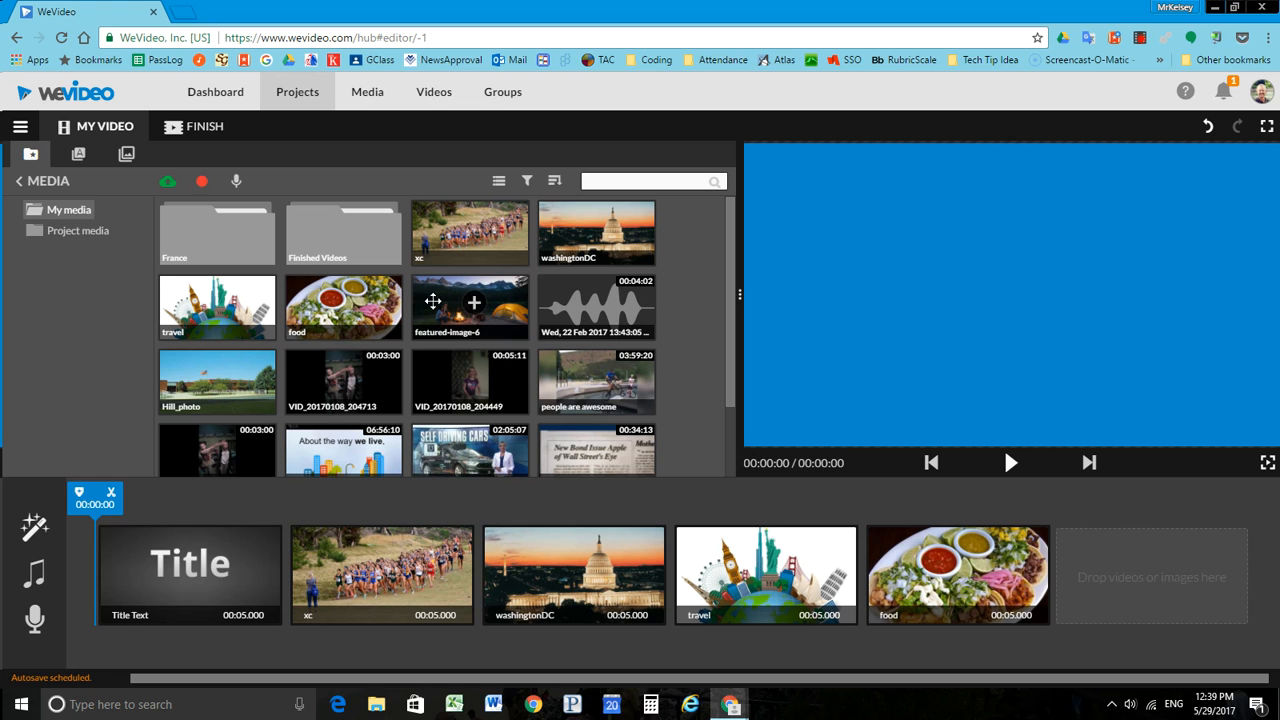
left_click(474, 305)
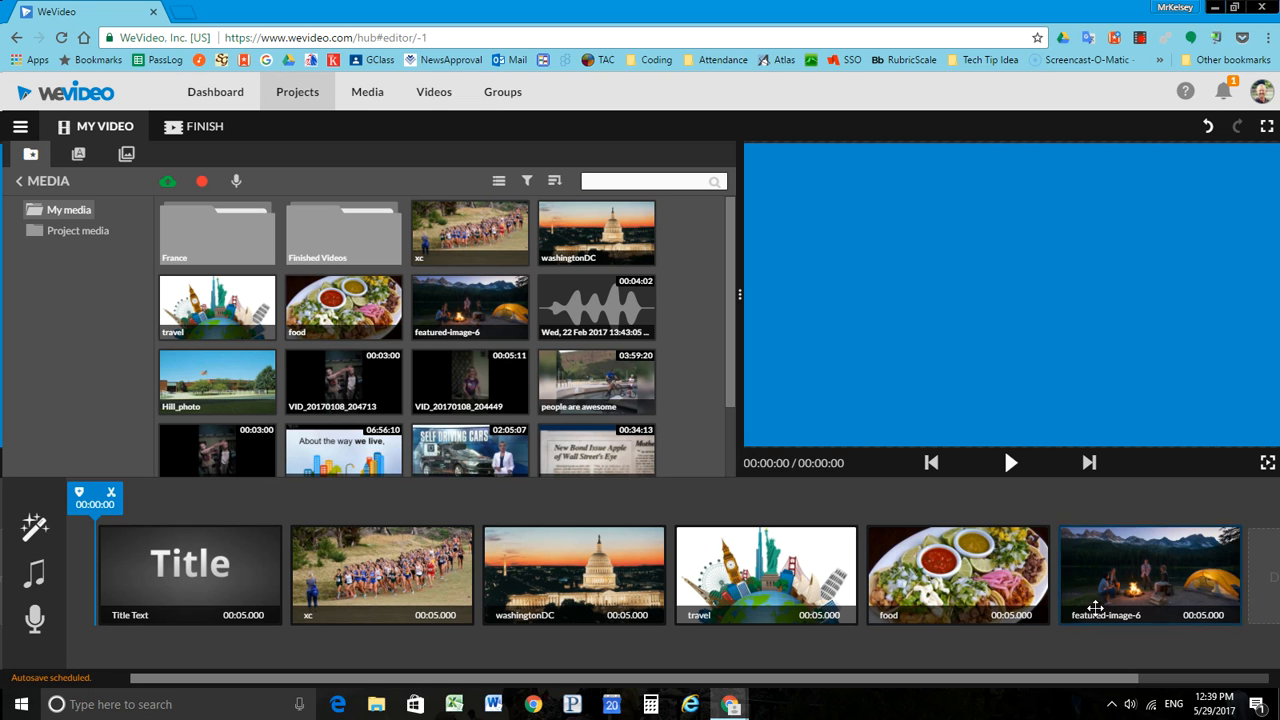
Step: Replace the title clip's sample text with "The story of" followed by the teacher's name
left_click(320, 563)
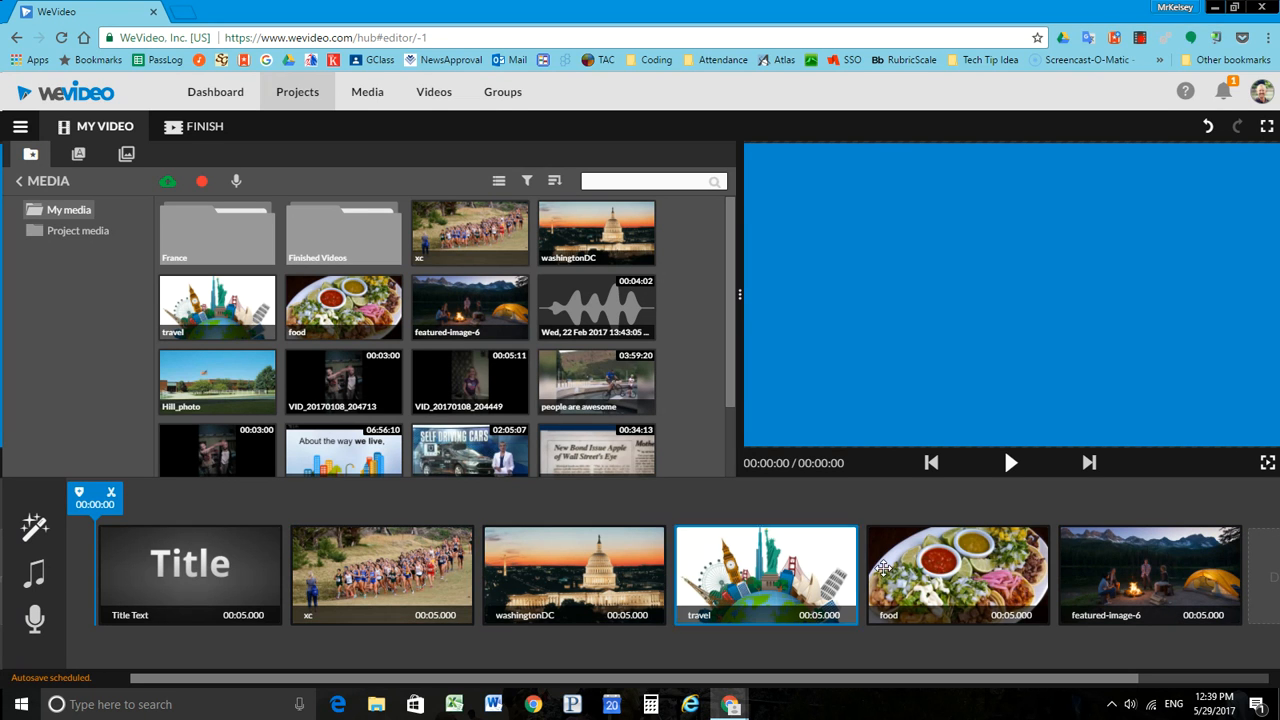
left_click(203, 567)
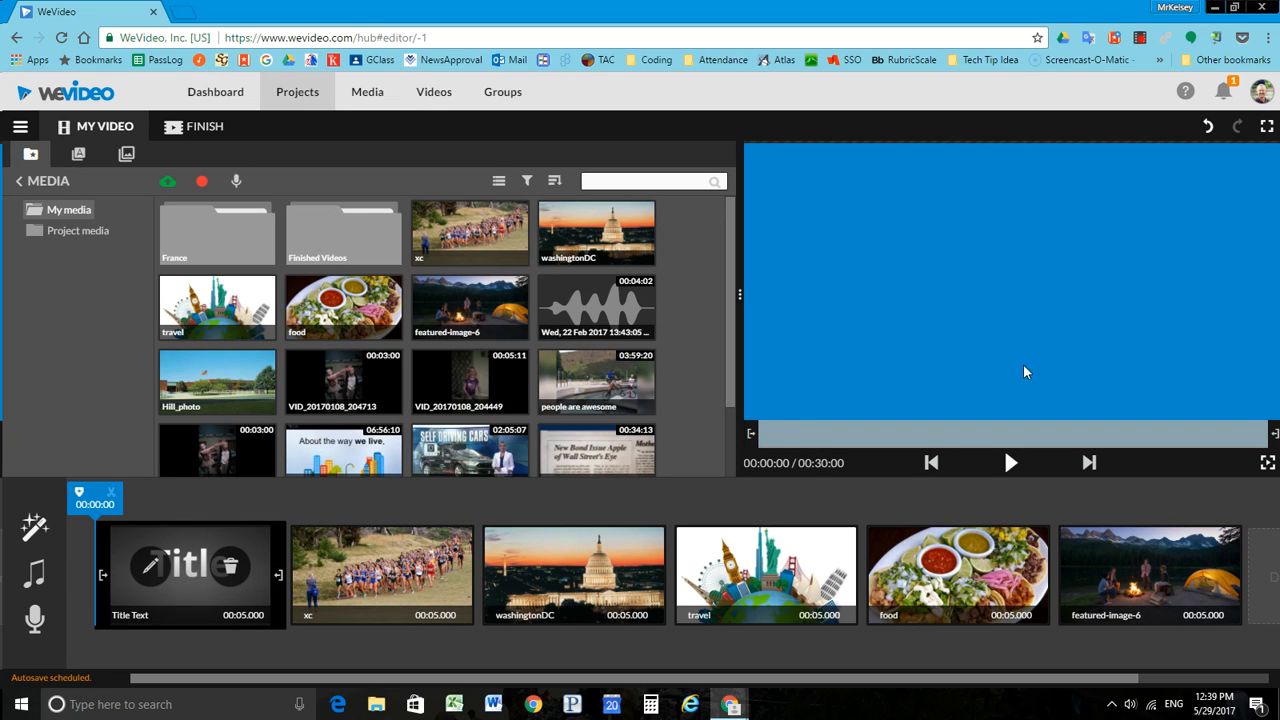
left_click(151, 569)
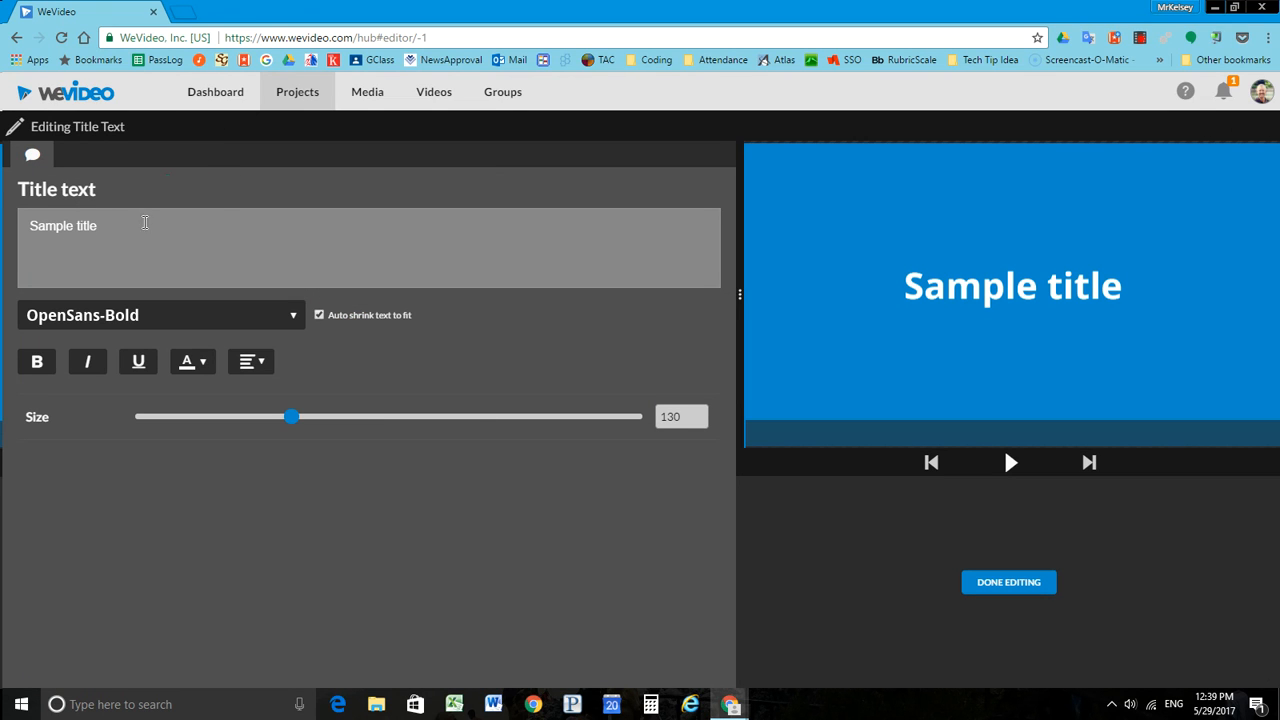
left_click_drag(145, 222, 20, 226)
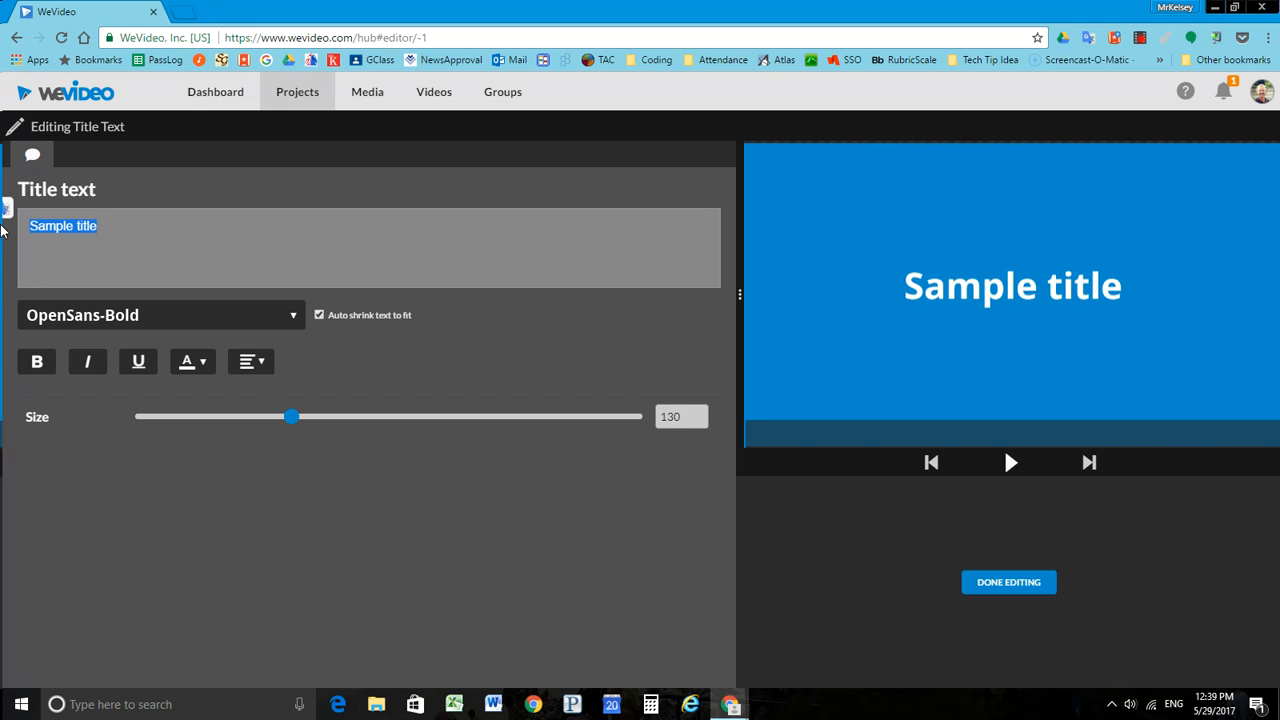
type("ThThe s")
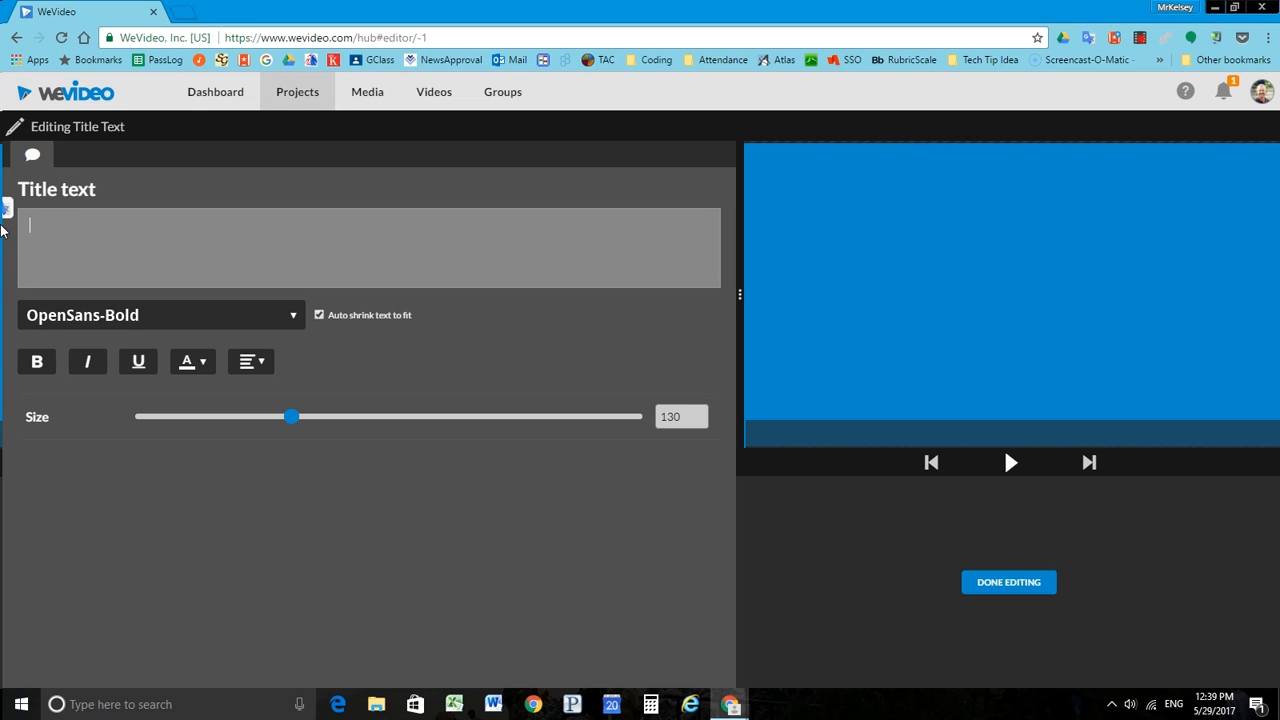
type("tory of ")
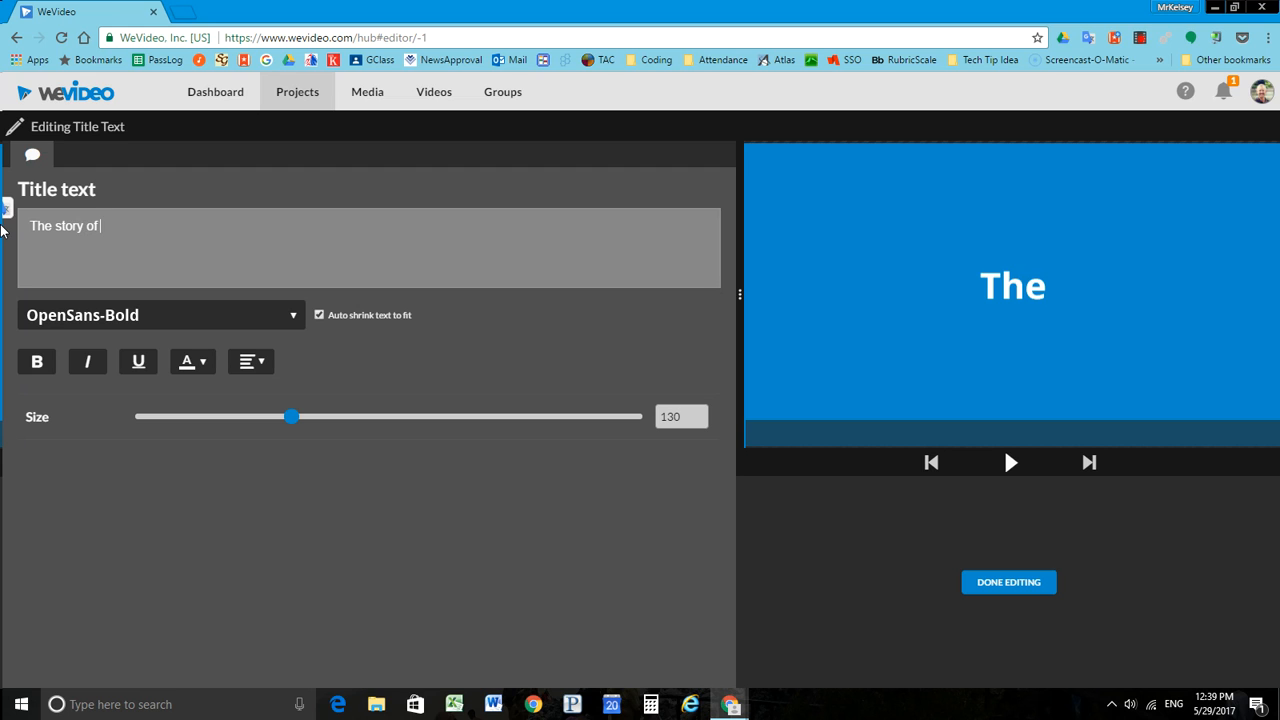
type("Mr Kelsey")
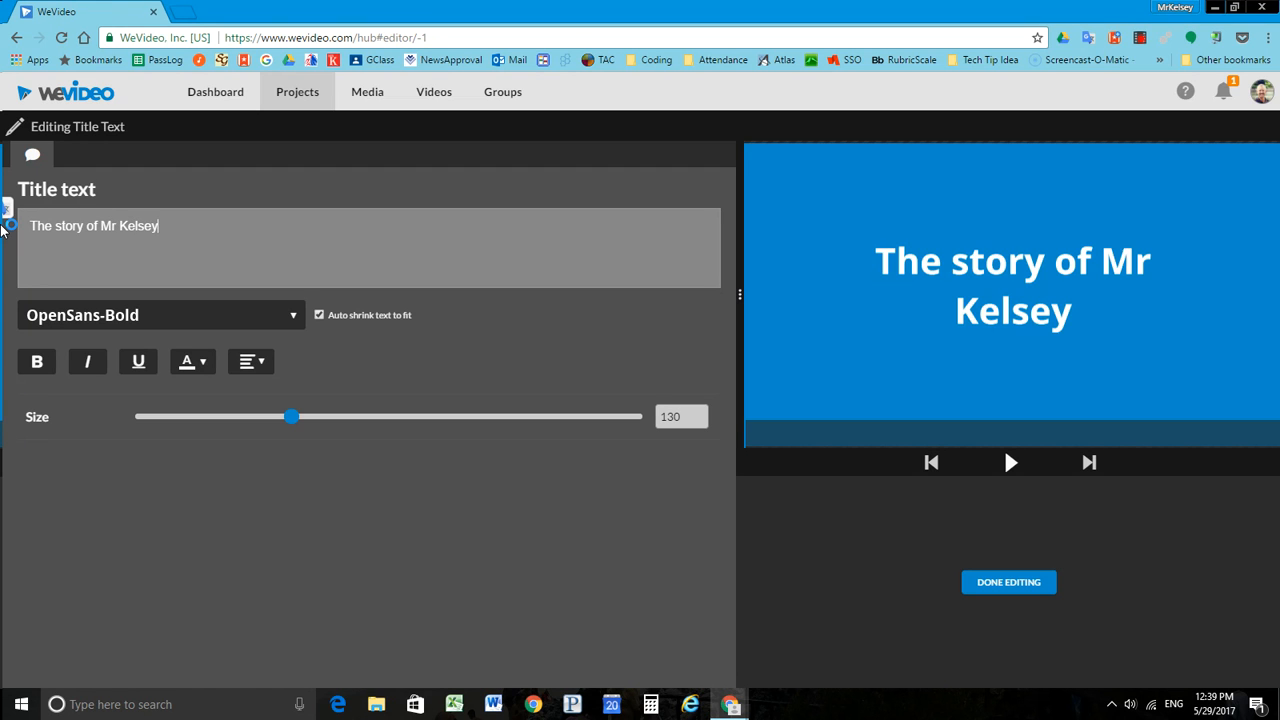
Step: Set the title's font to Alfa Slab One and its size to 148, finish editing, and preview the opening of the video
left_click(180, 320)
left_click(148, 400)
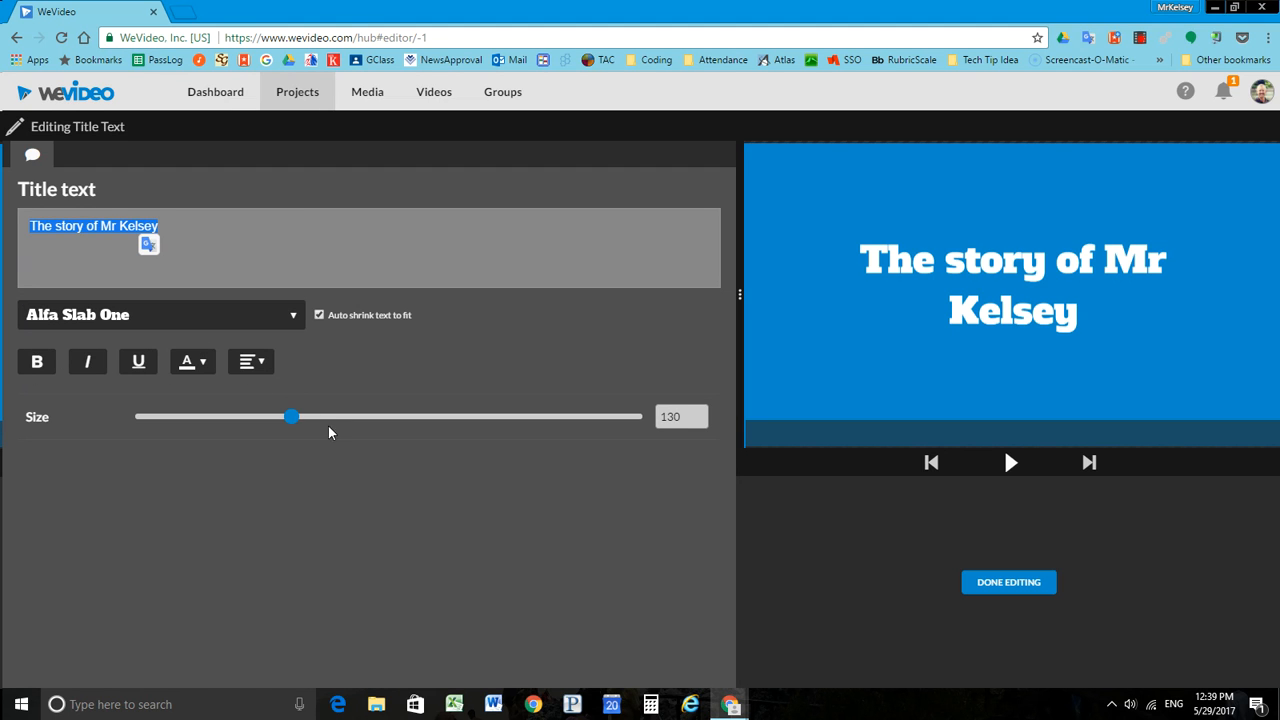
left_click_drag(291, 418, 316, 424)
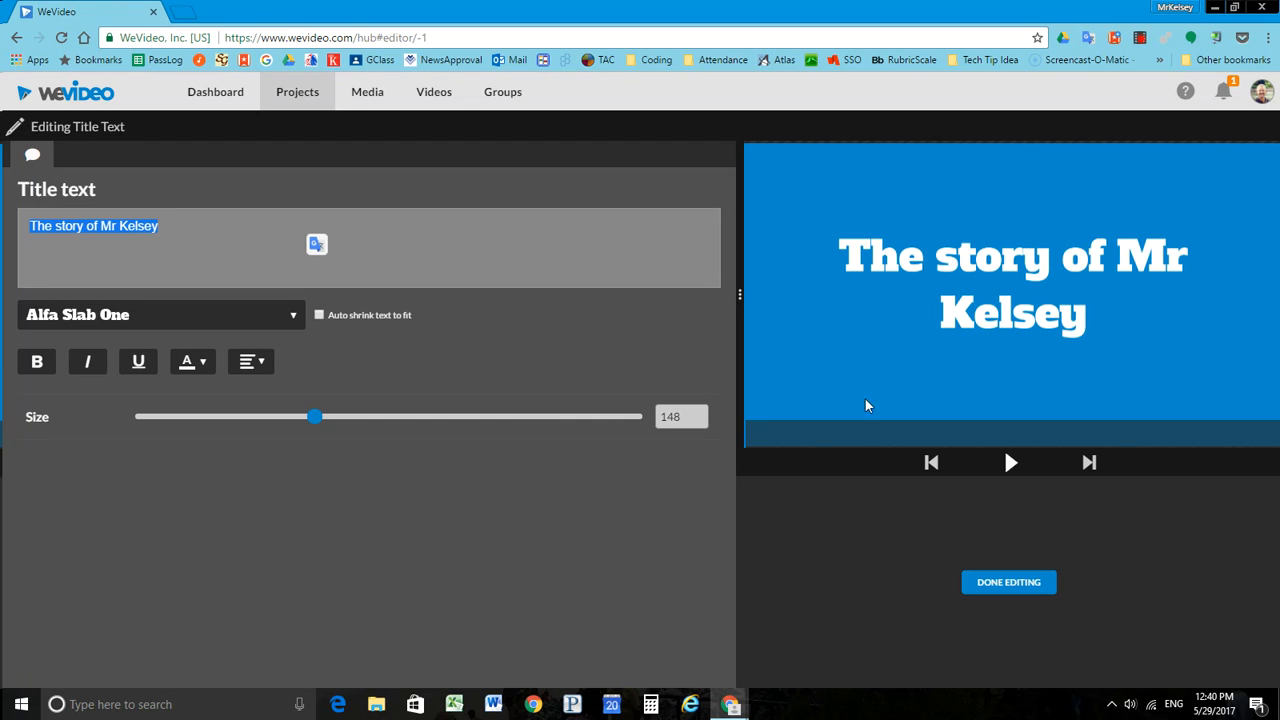
left_click(987, 584)
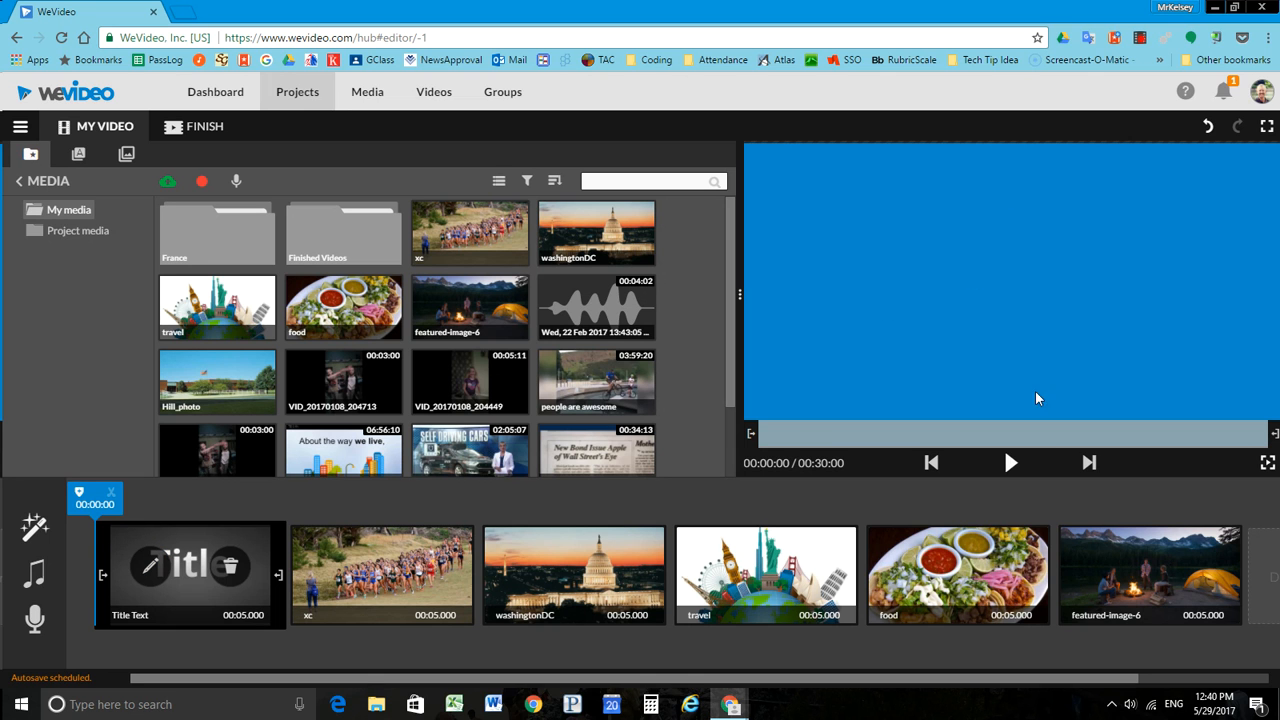
left_click(1006, 464)
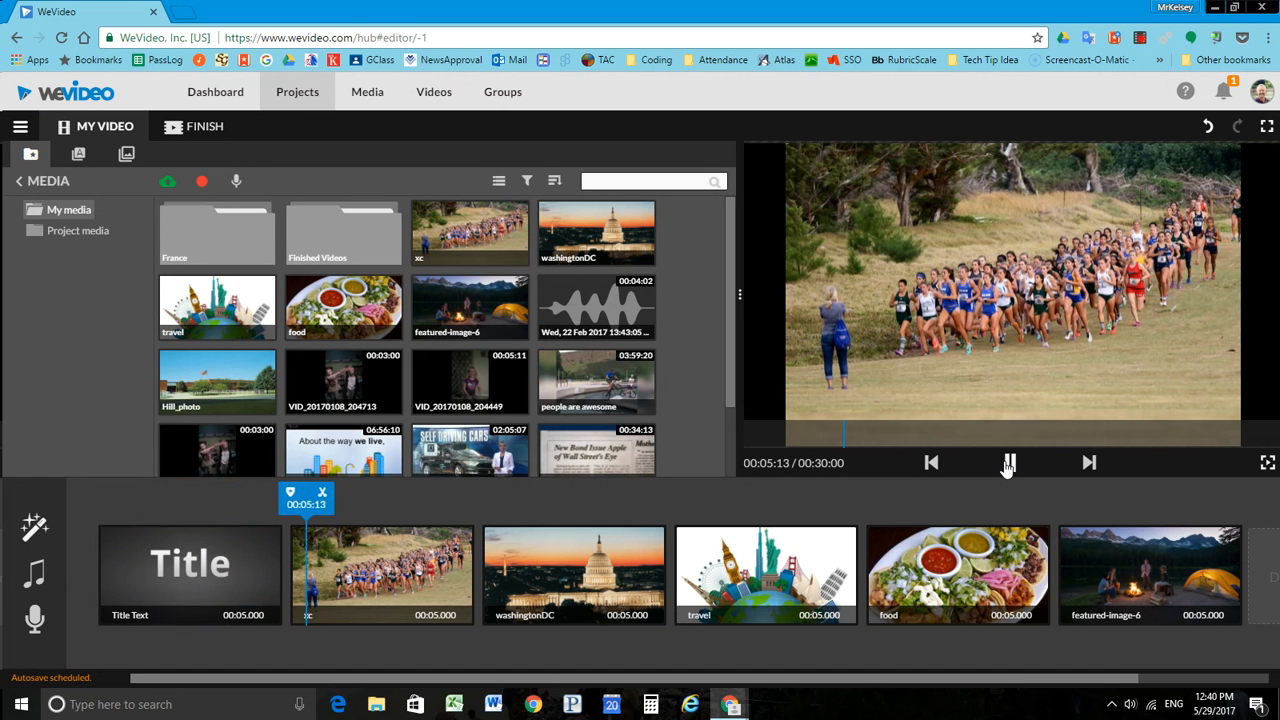
left_click(1008, 464)
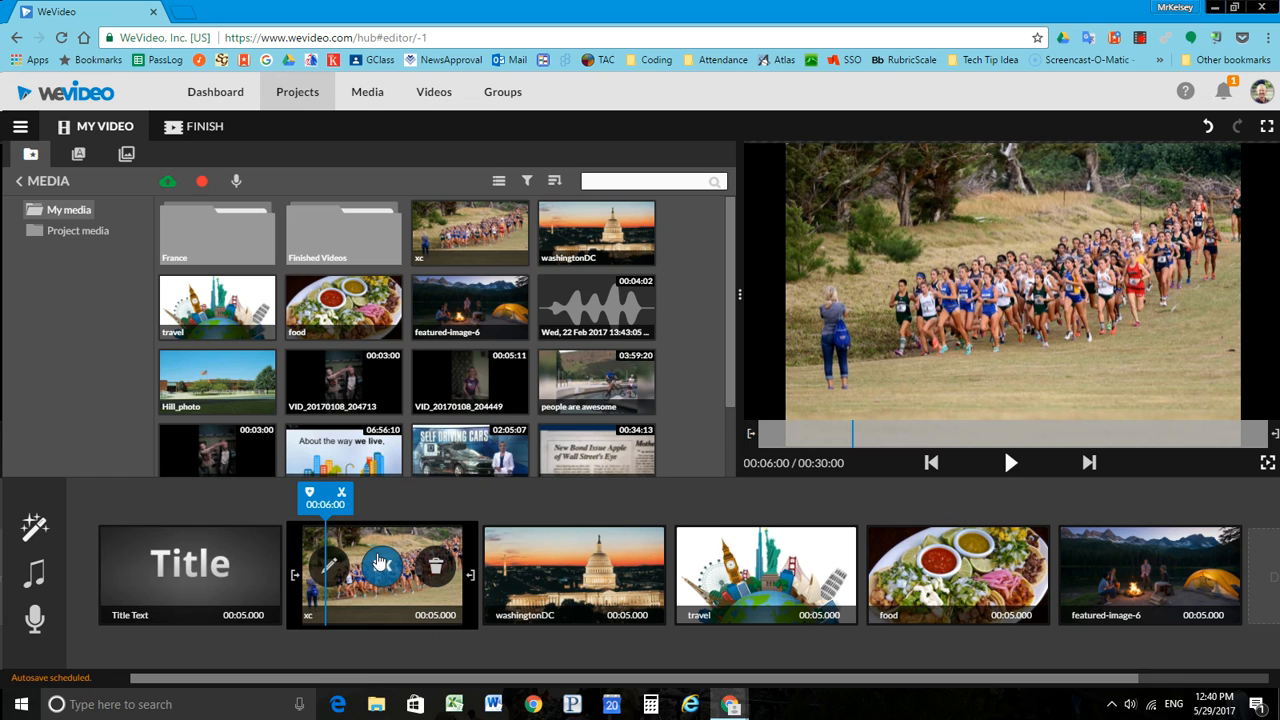
Step: Caption the xc clip with "I love coaching Cross Country and have done so for over 20 years."
left_click(330, 570)
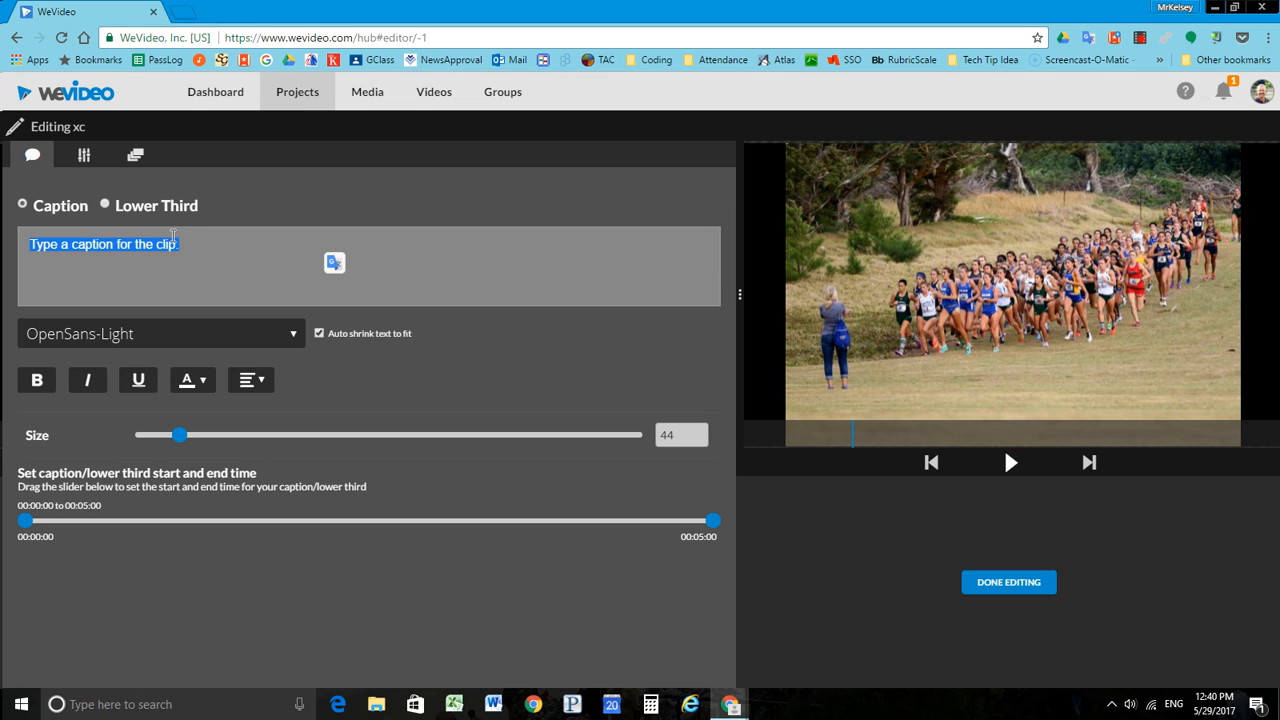
type("I love ")
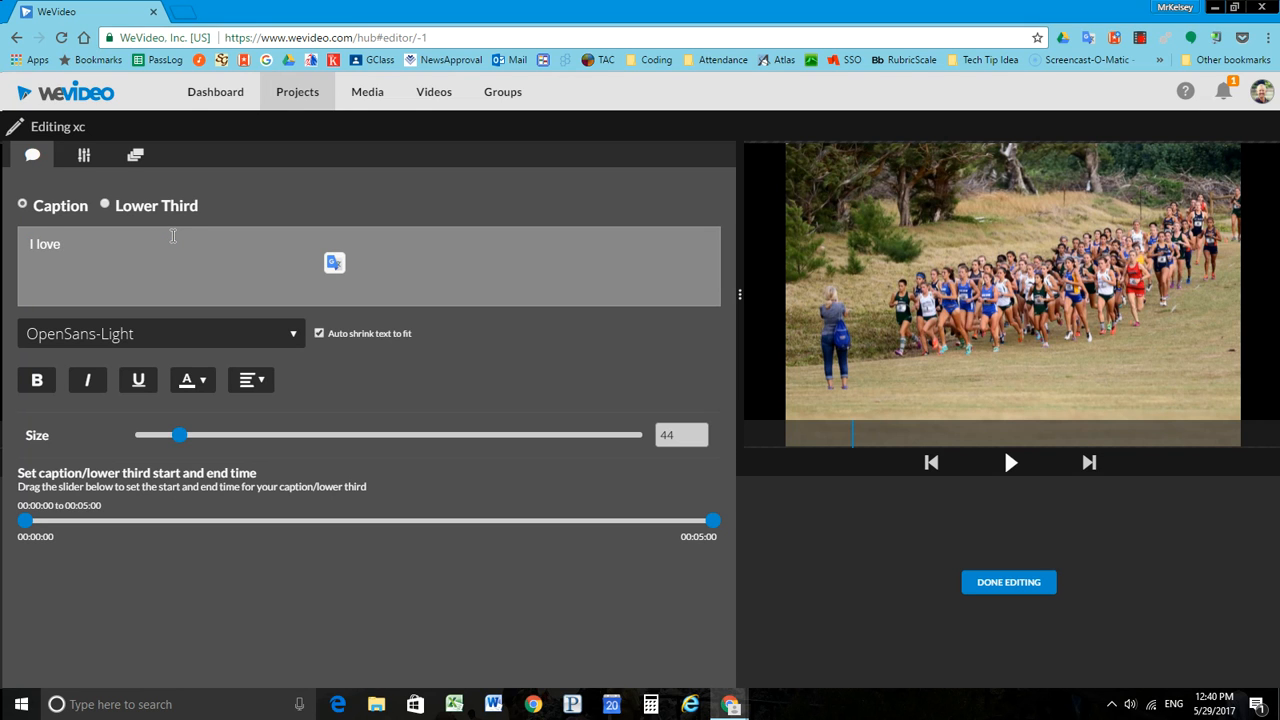
type("coaching")
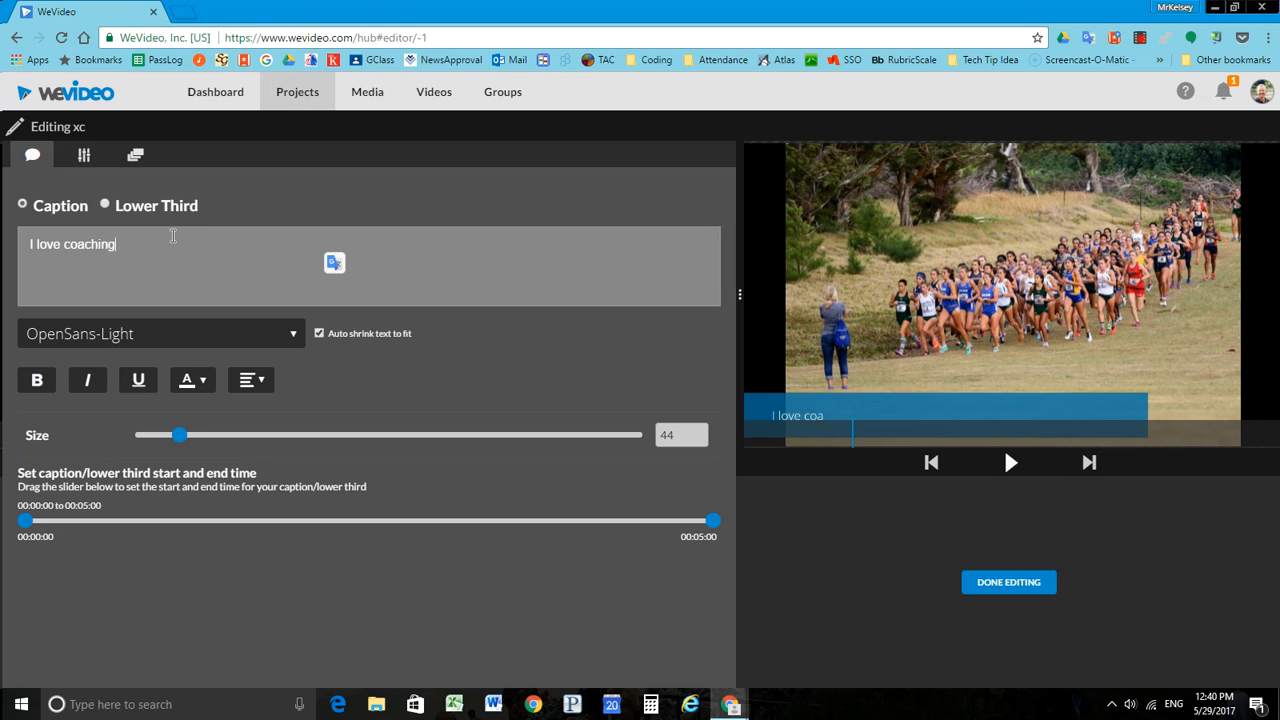
type(" Cross Country and ")
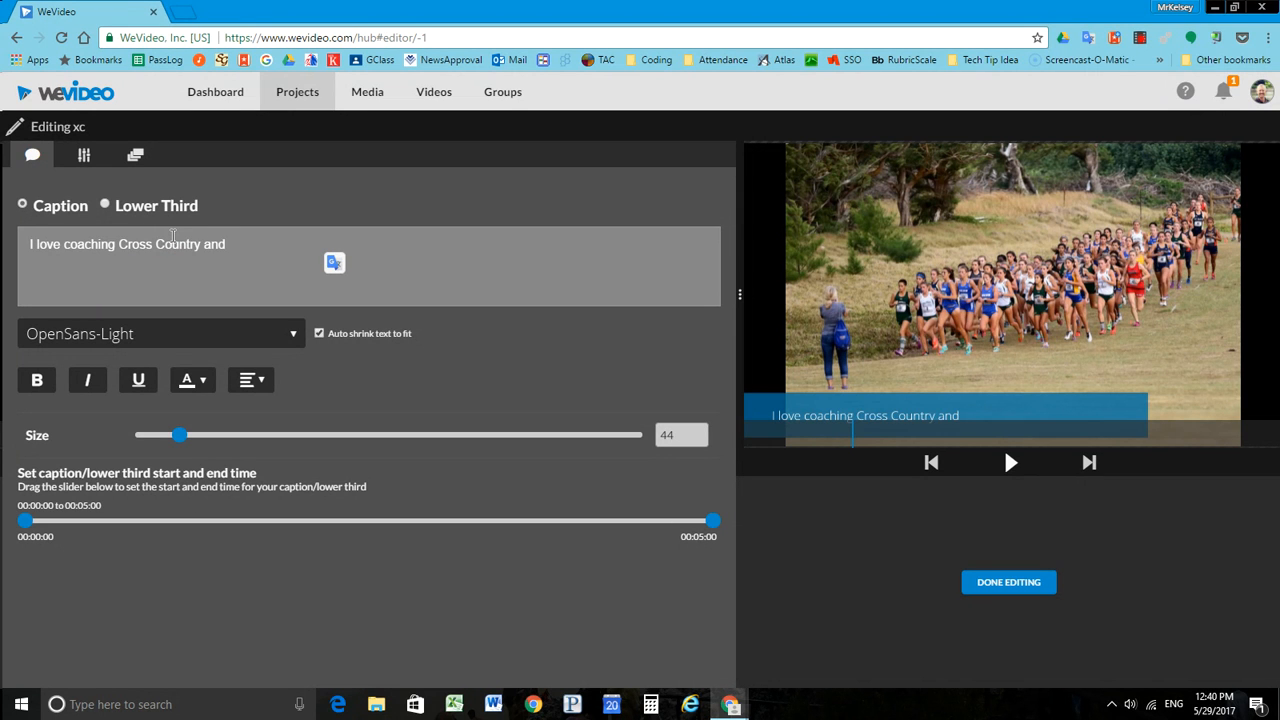
type("have done so for over 20 years.")
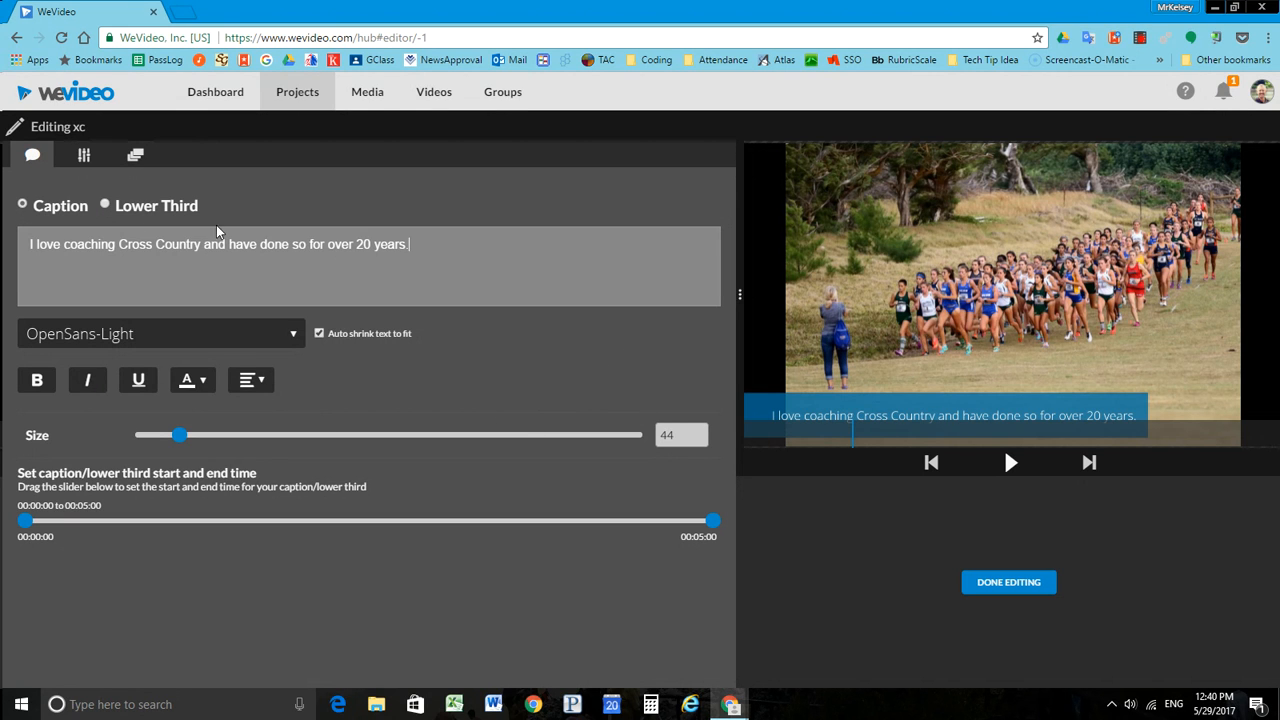
Step: Change the xc clip's caption to a Lower Third in Alfa Slab One at size 42
left_click(104, 205)
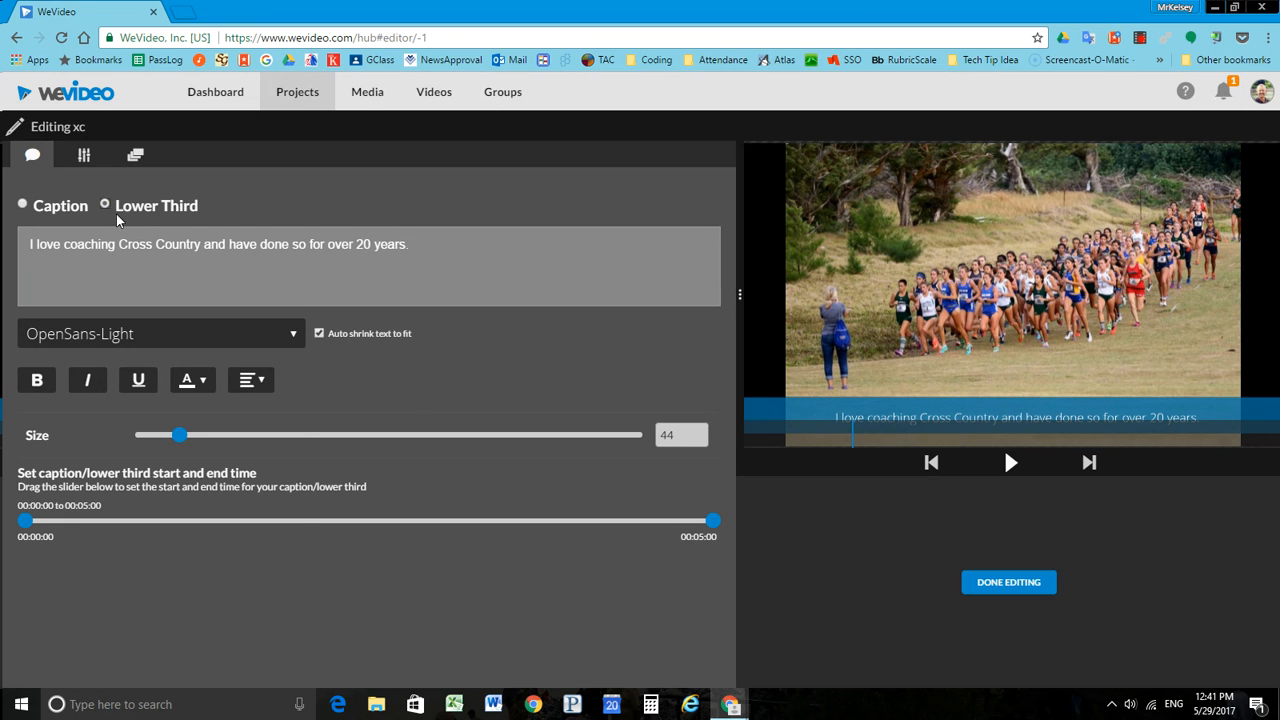
left_click(246, 340)
left_click(166, 418)
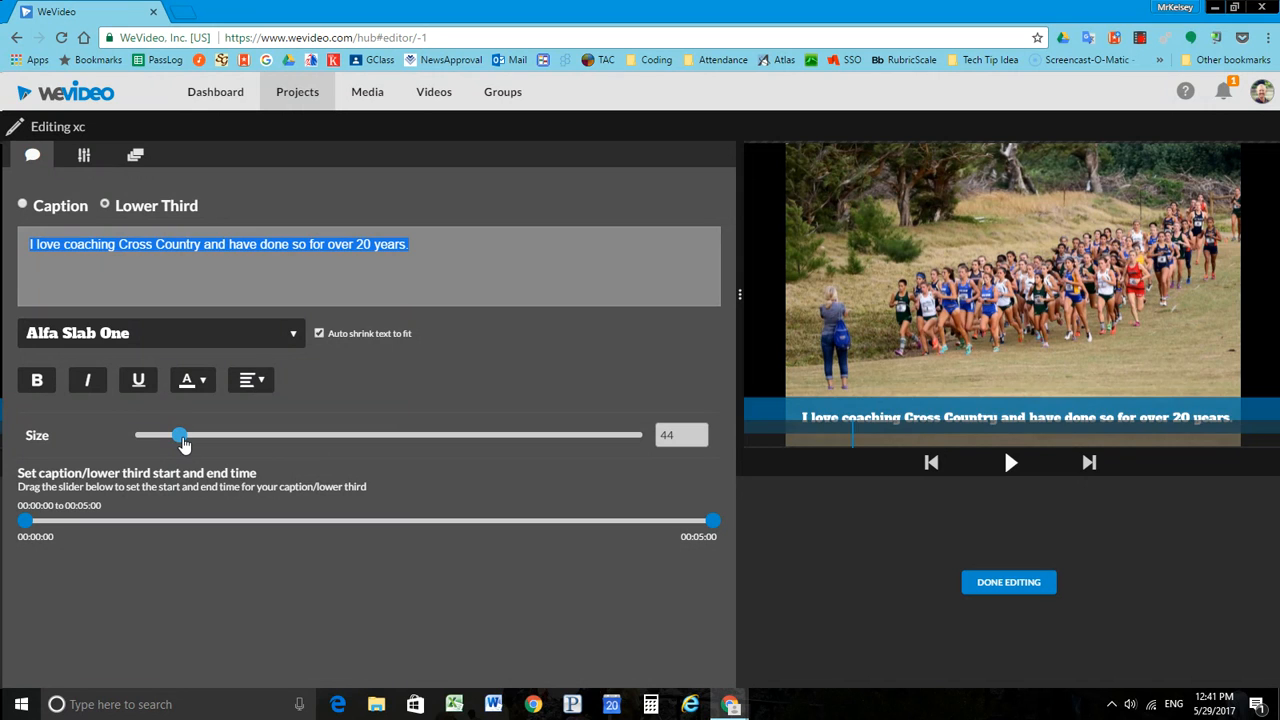
left_click_drag(183, 443, 188, 441)
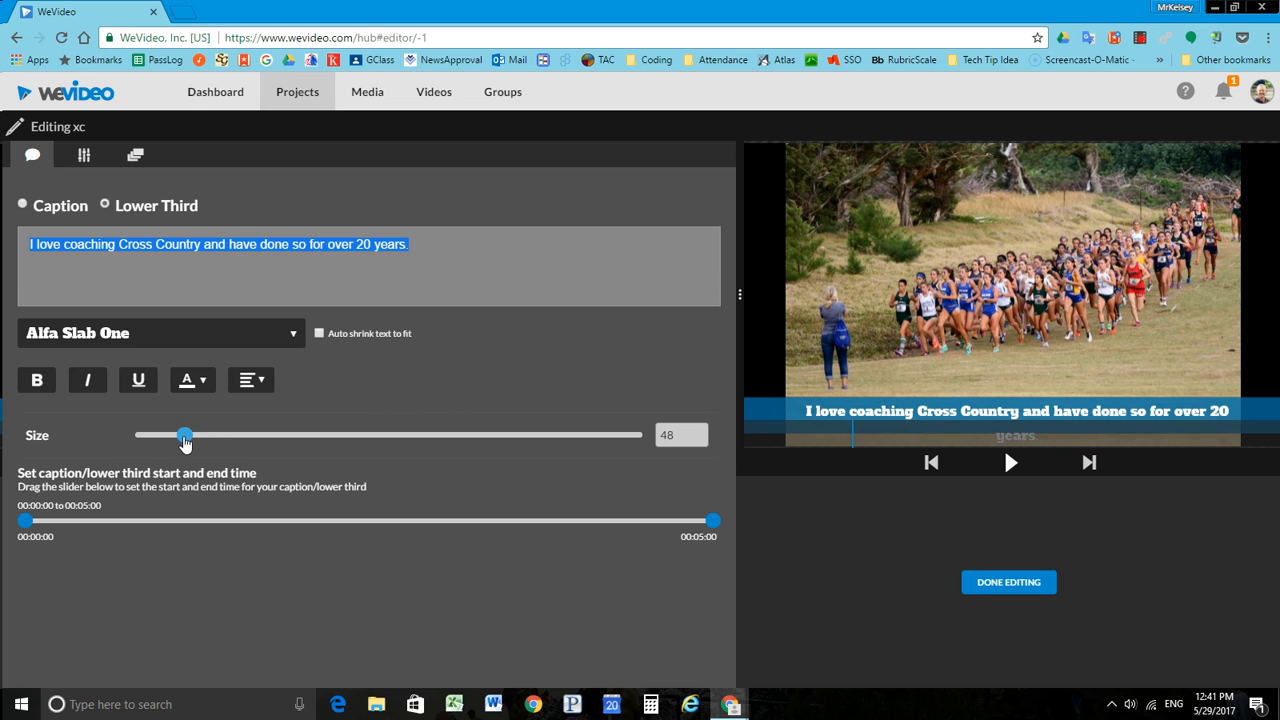
left_click_drag(187, 440, 177, 443)
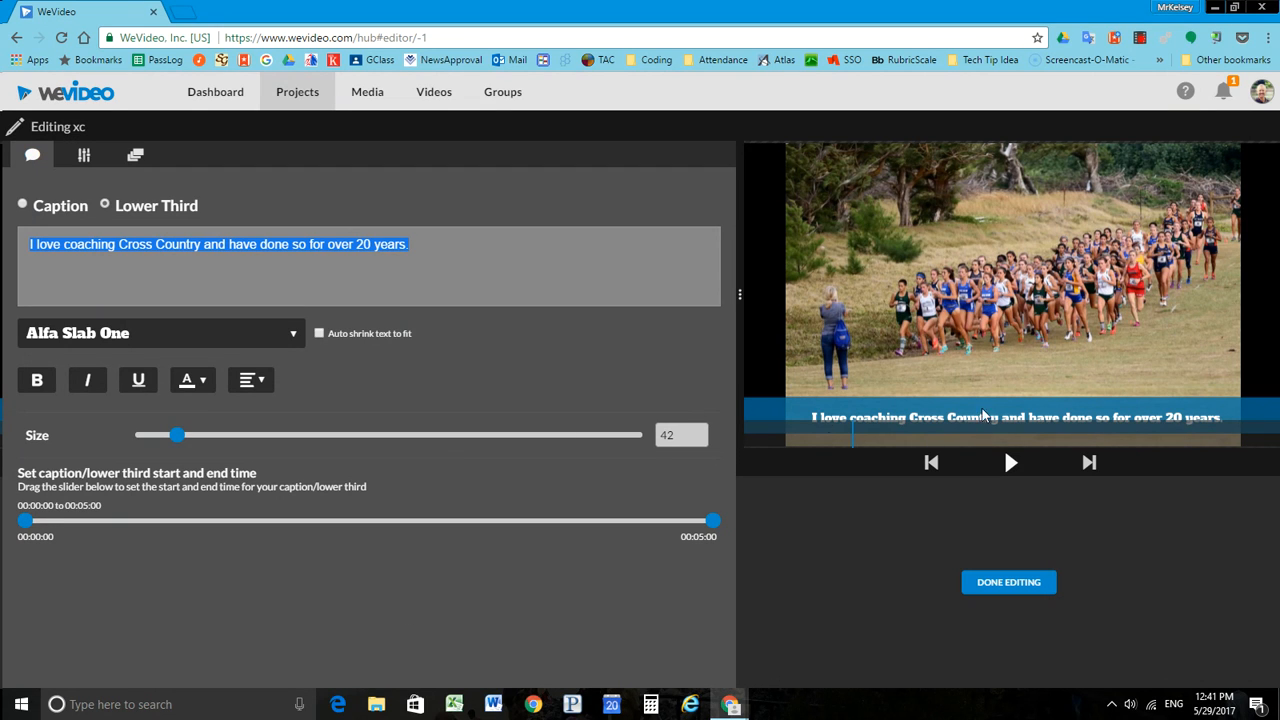
Step: Limit the lower third's display time to 00:00:13 through 00:04:09, and play the clip to check it
left_click_drag(24, 520, 97, 520)
left_click_drag(708, 516, 625, 520)
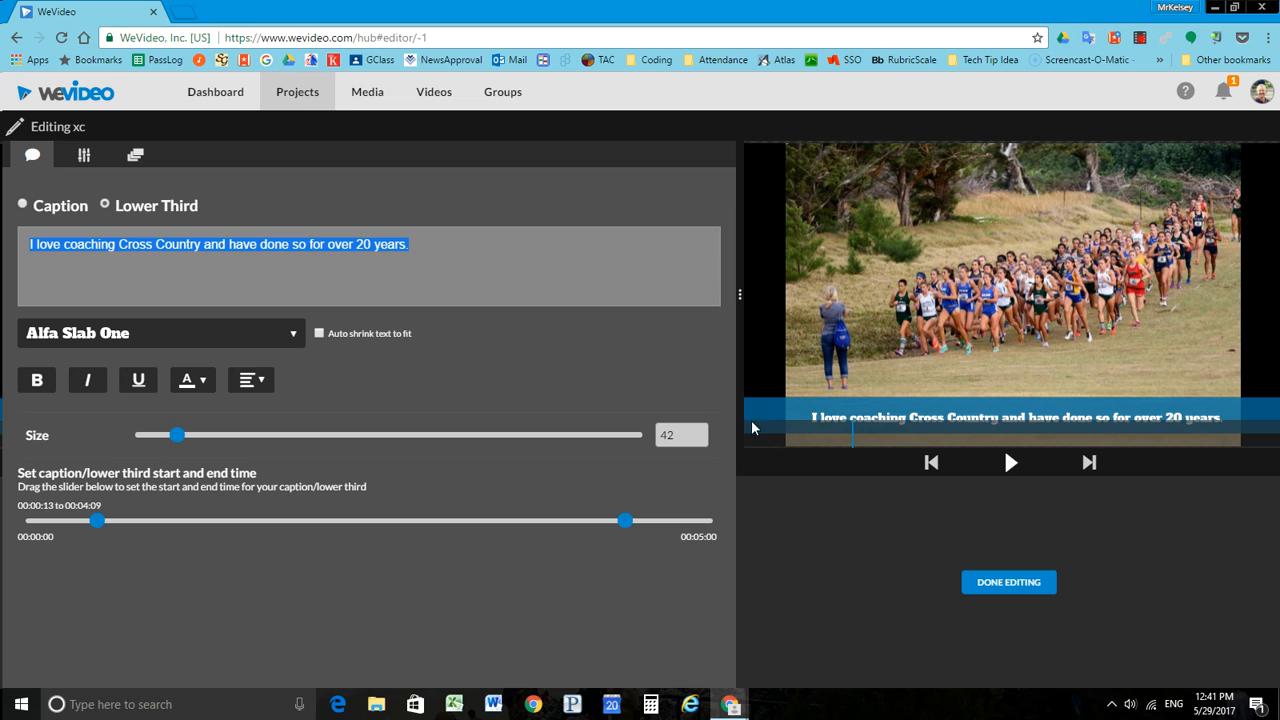
left_click(1010, 464)
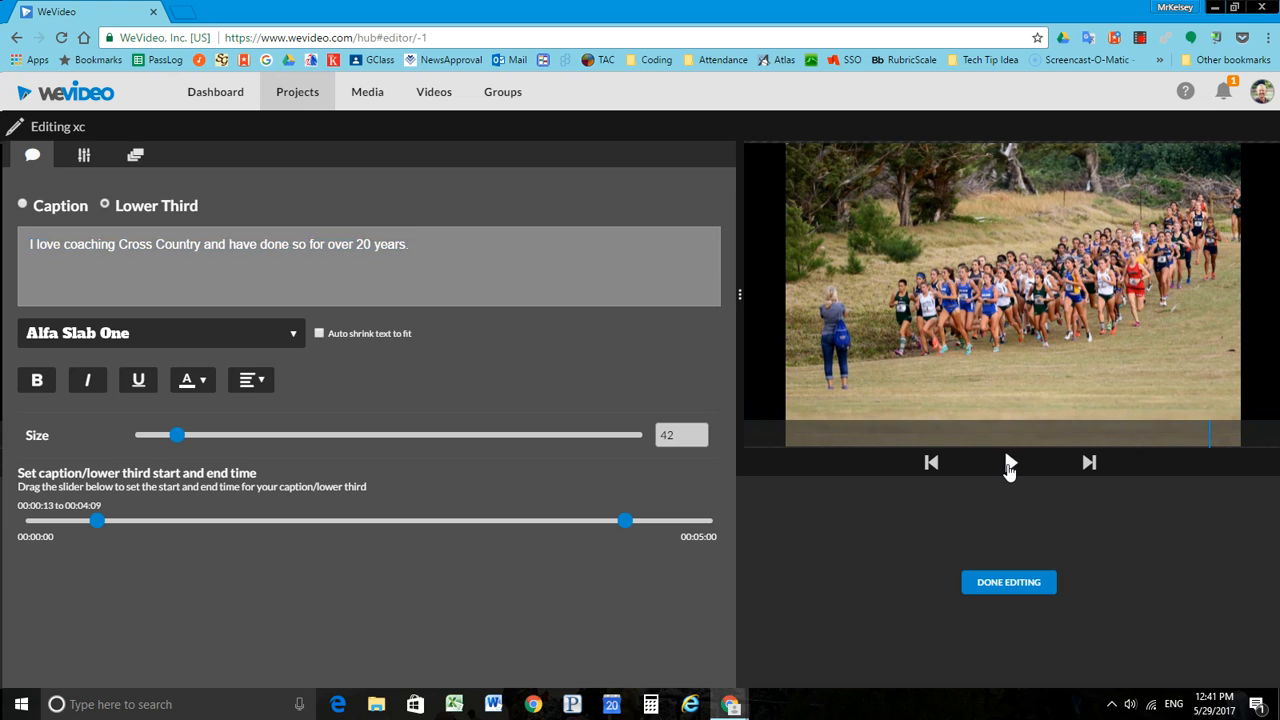
left_click(1010, 464)
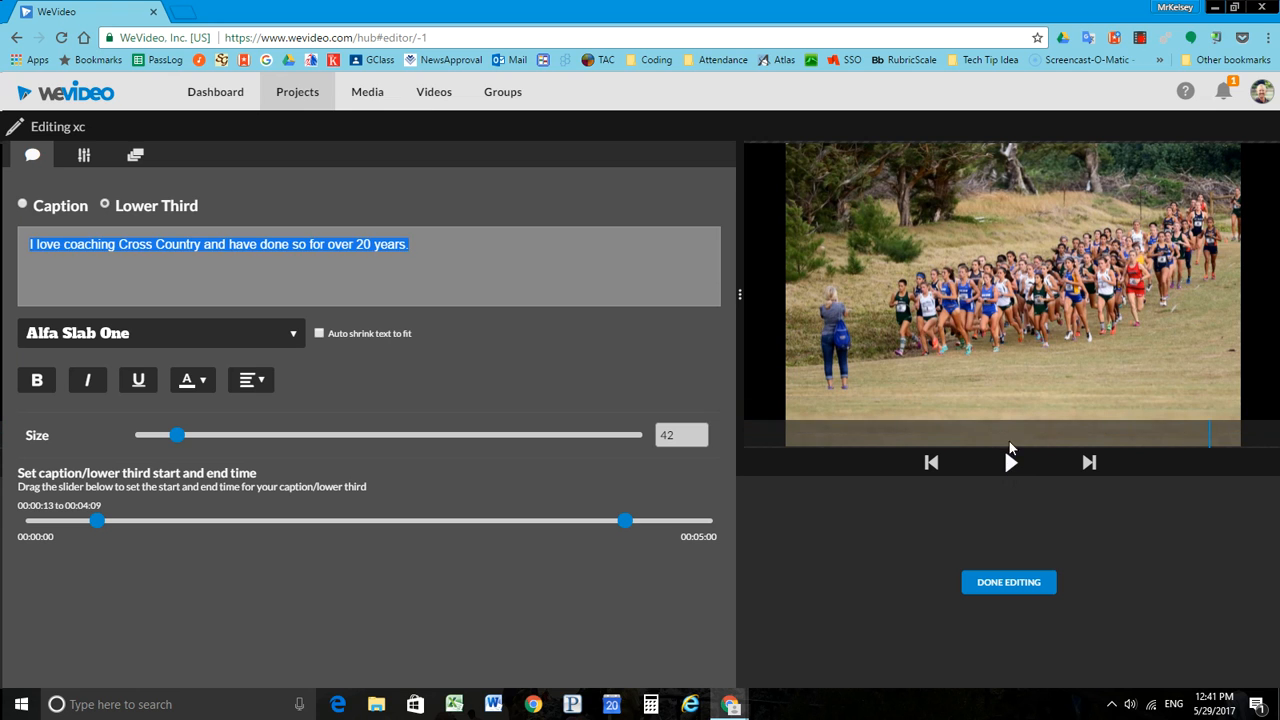
Step: Turn on the blurred background in the xc clip's Transform settings
left_click(84, 158)
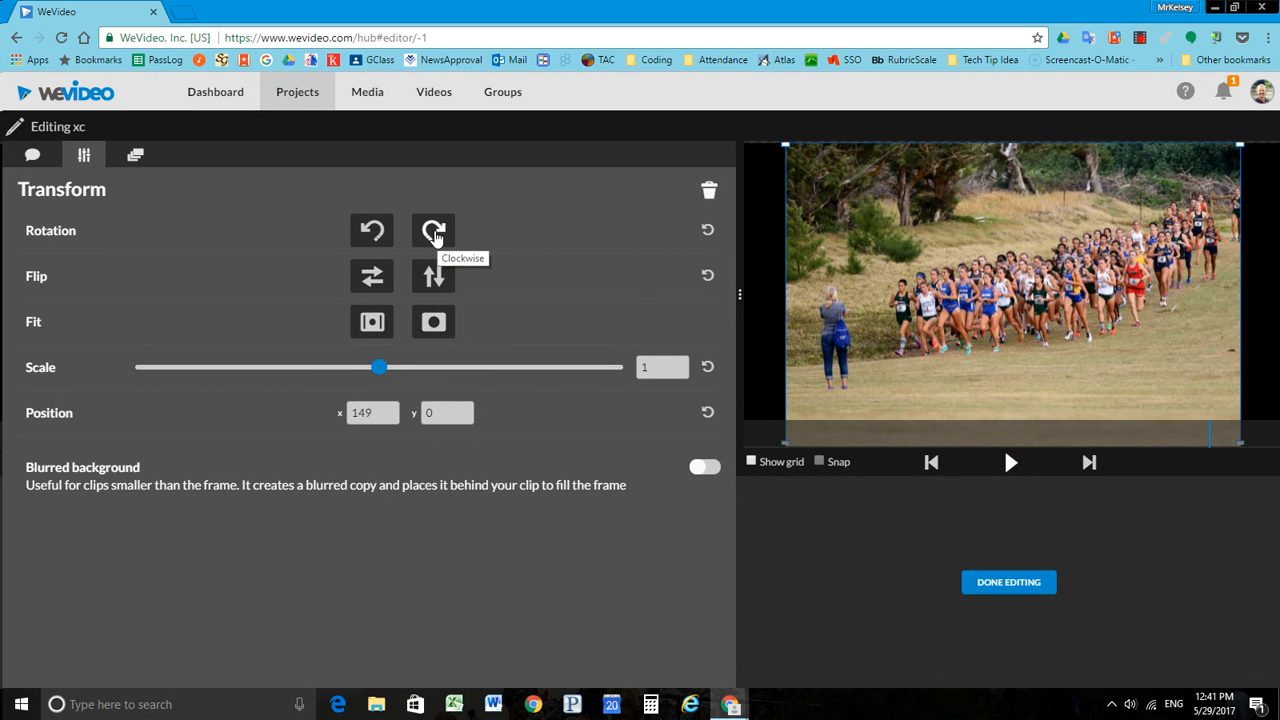
left_click(705, 469)
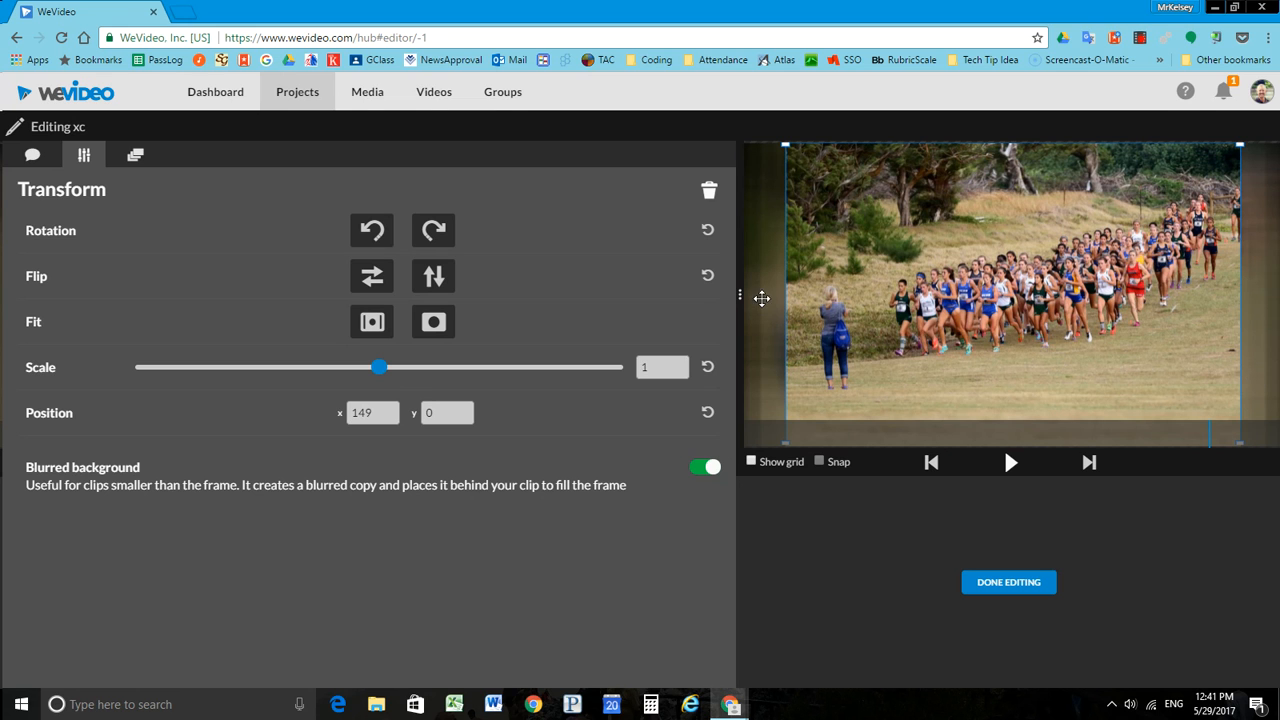
Step: Animate the xc clip from a start position of x -538, y -5 to an end position of x 719, y 2, and preview it
left_click(136, 158)
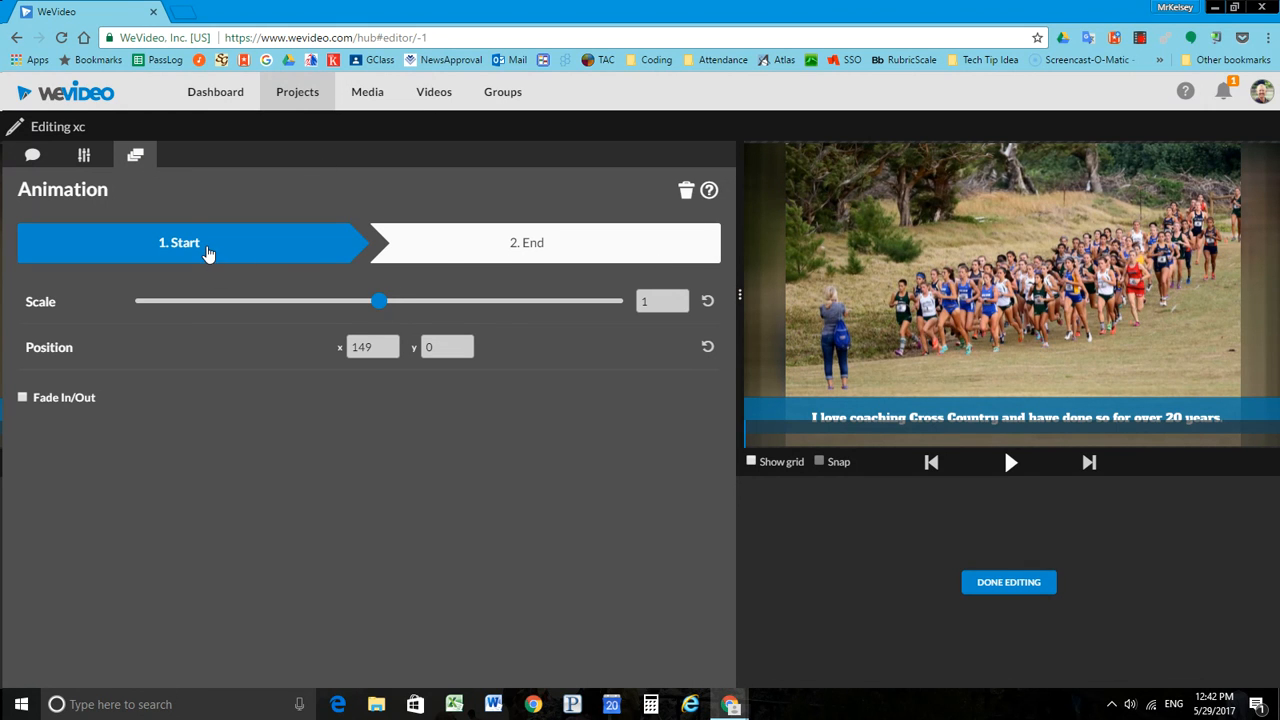
left_click_drag(1045, 330, 1066, 300)
left_click(563, 247)
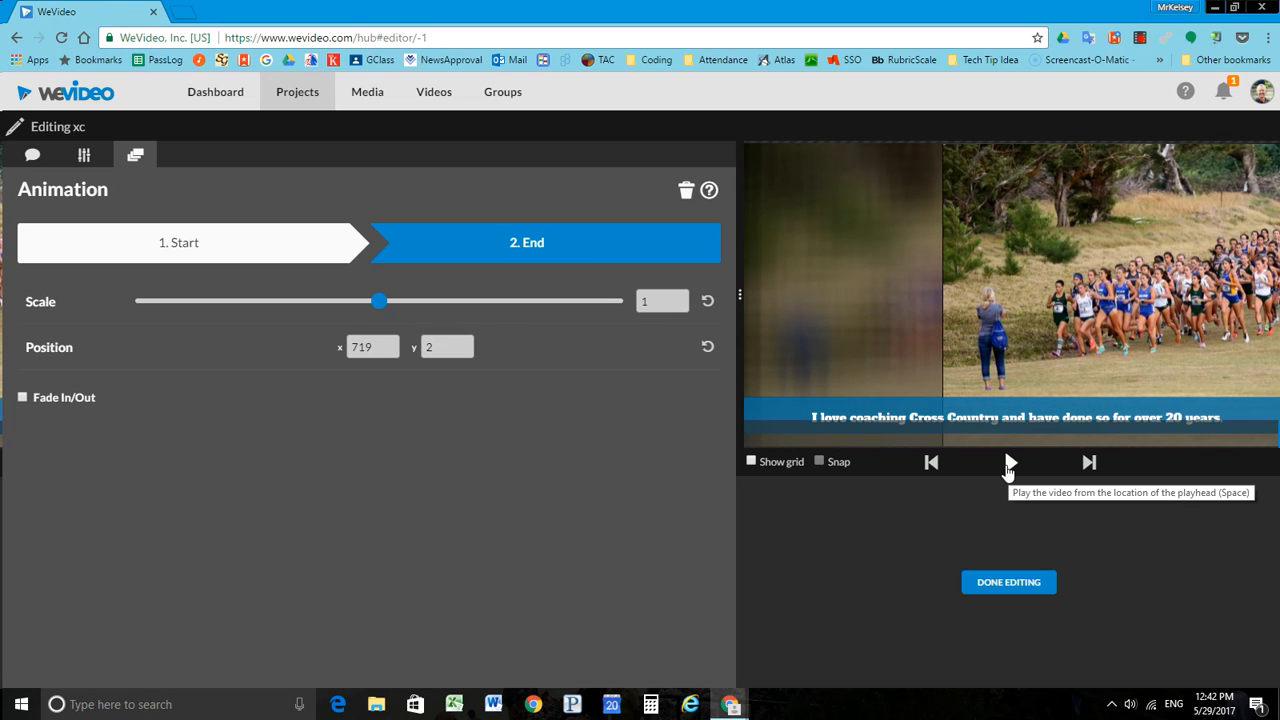
left_click(1008, 470)
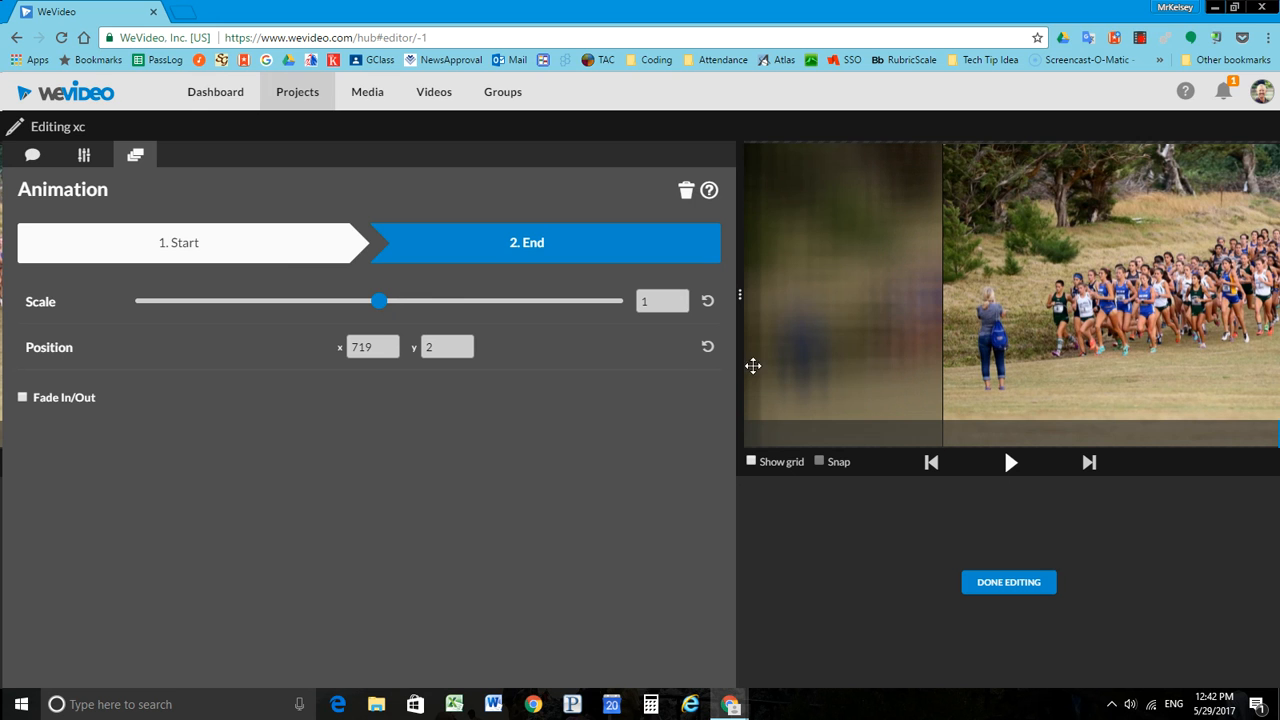
left_click(290, 242)
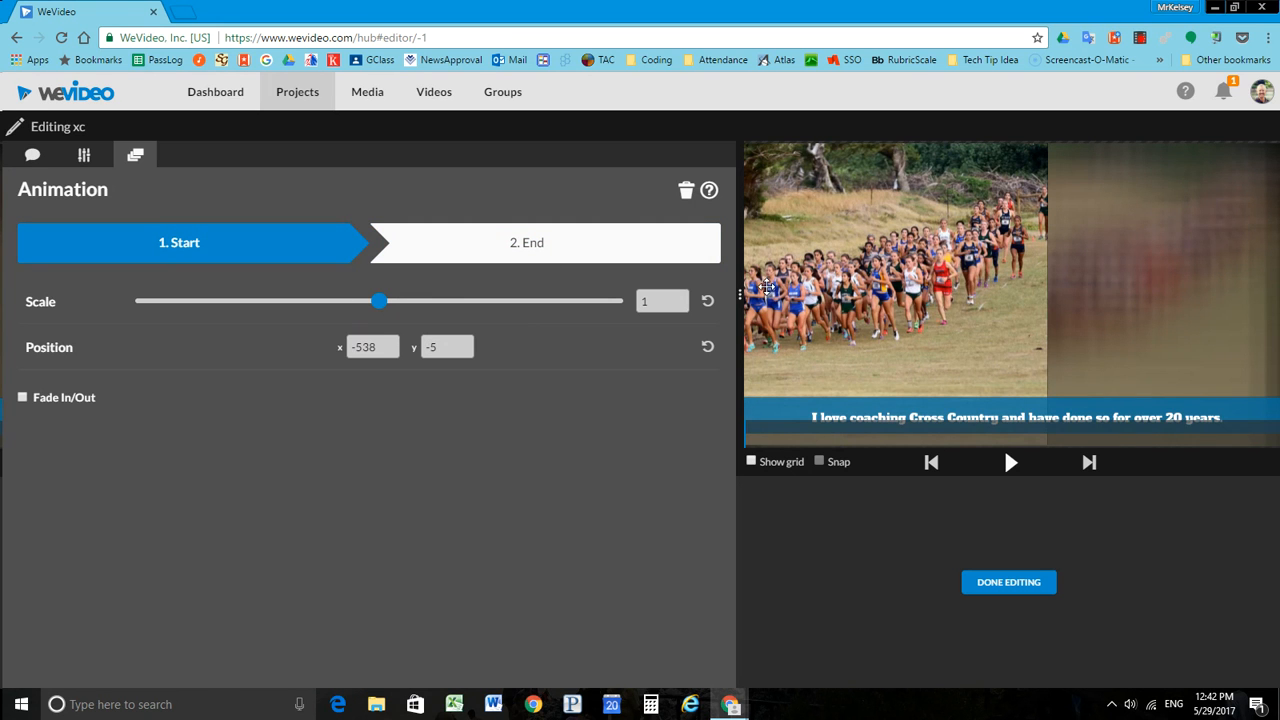
Step: Animate the xc clip from scale 0.8 at x 262, y 108 to scale 1.44 at x -182, y -240, and preview the zoom
left_click_drag(822, 297, 1000, 297)
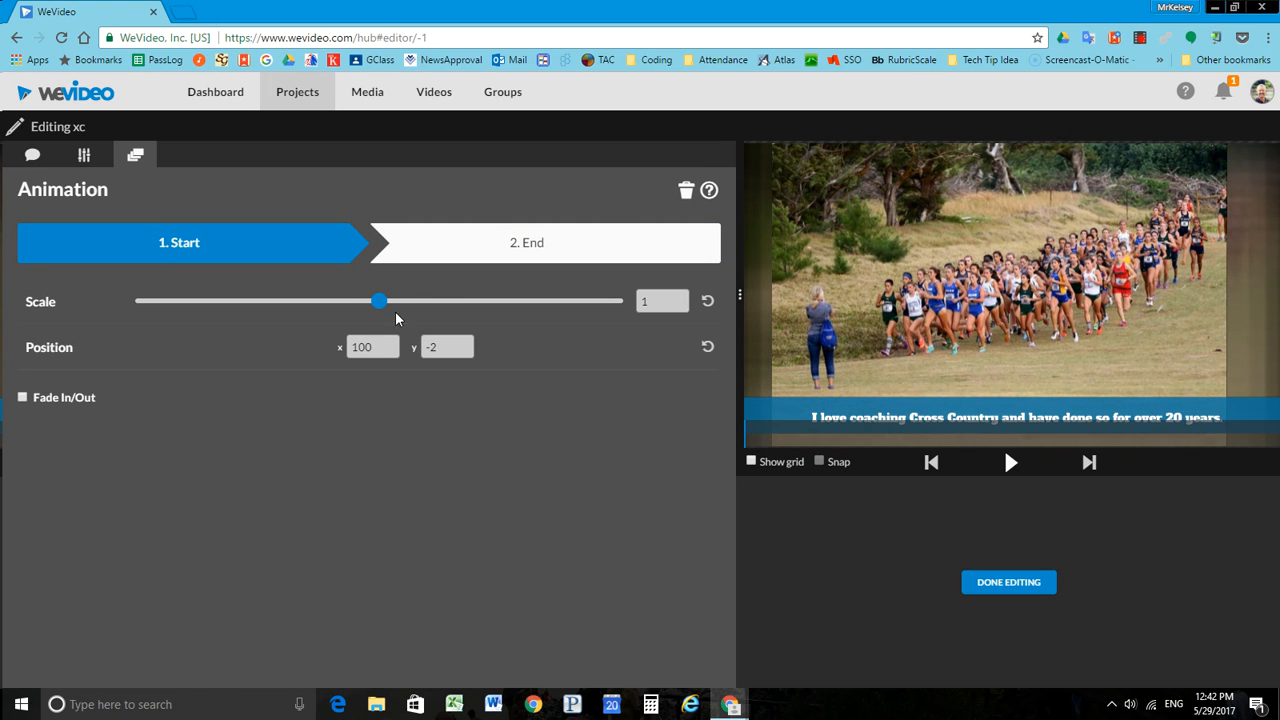
left_click_drag(379, 305, 331, 303)
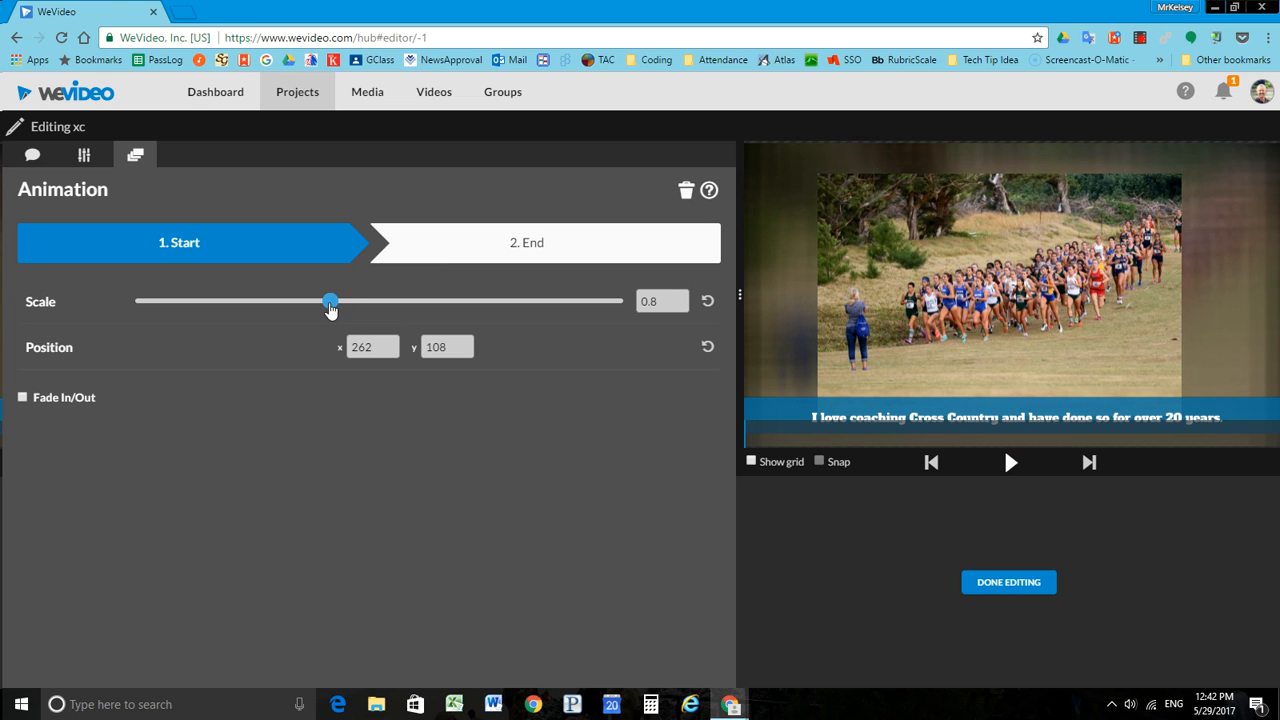
left_click(483, 260)
left_click_drag(1103, 320, 955, 325)
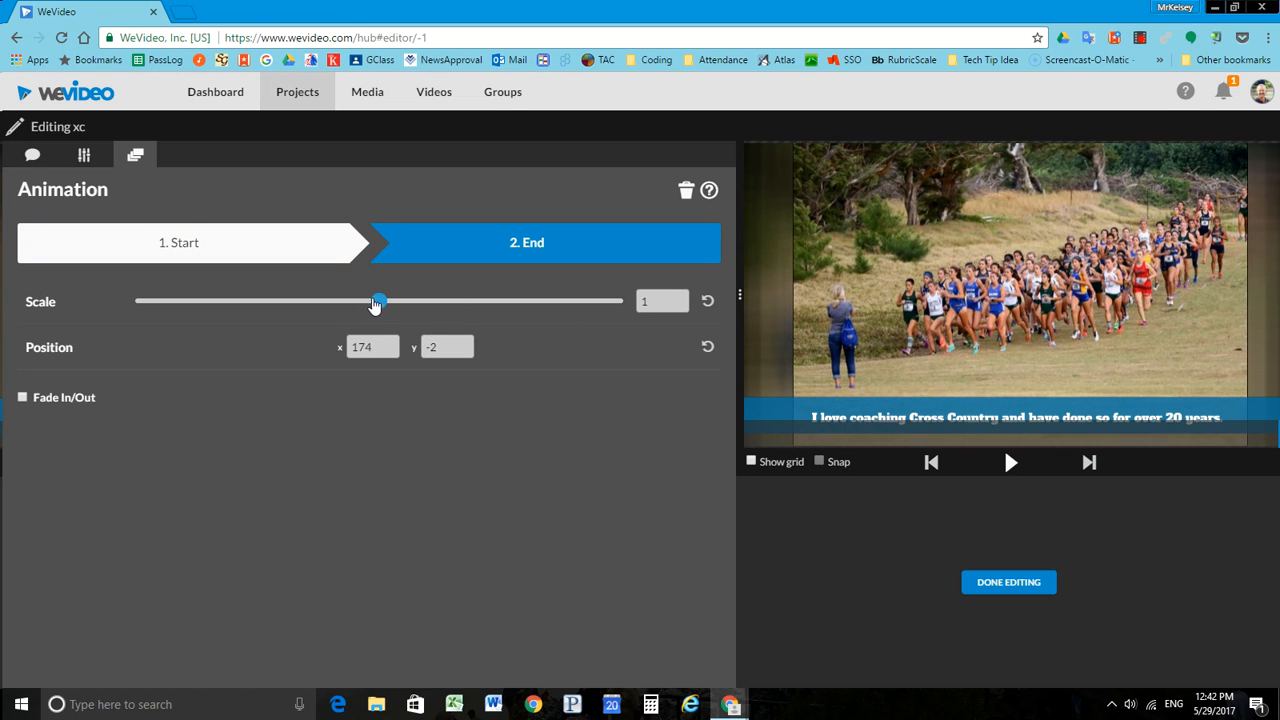
left_click_drag(375, 305, 405, 303)
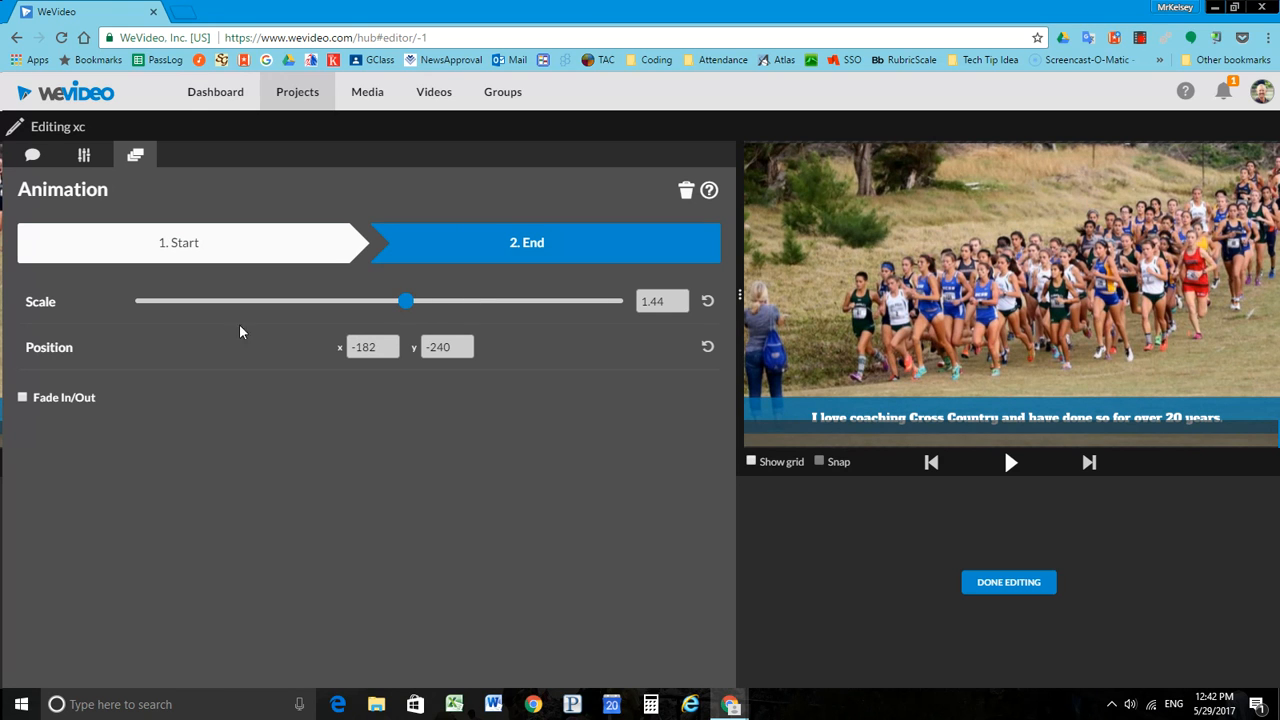
left_click(1009, 464)
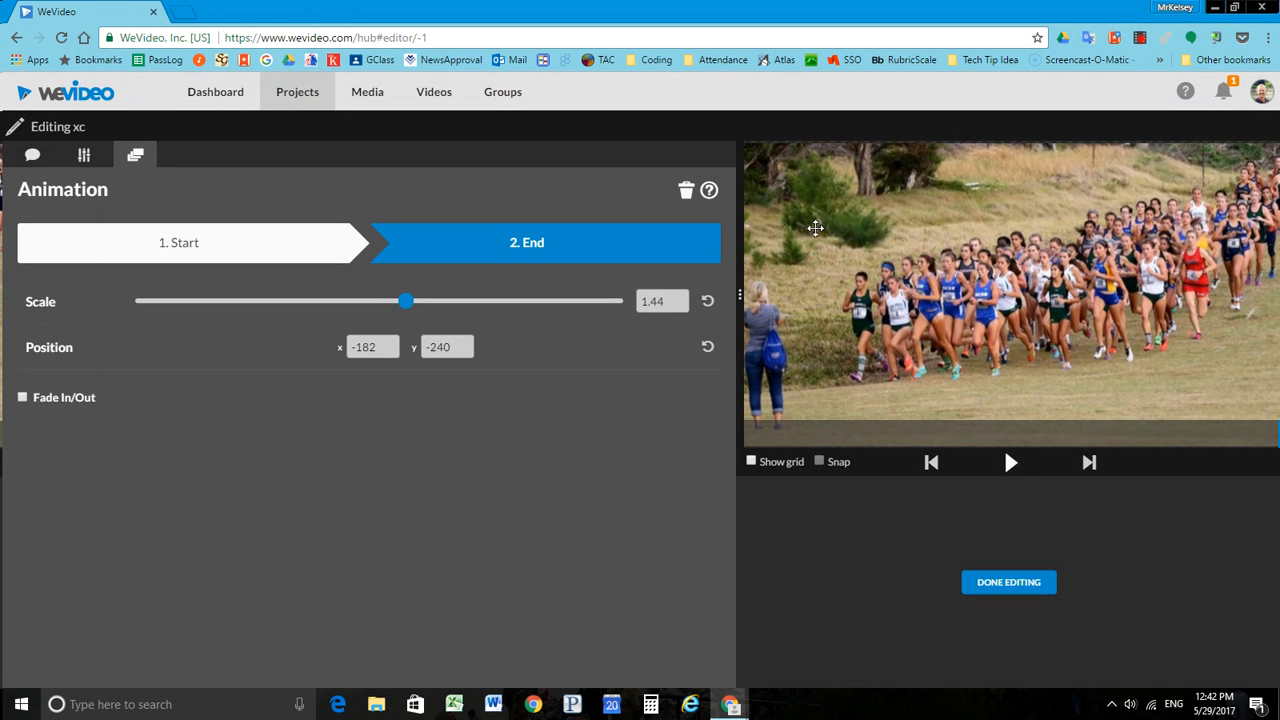
left_click(995, 584)
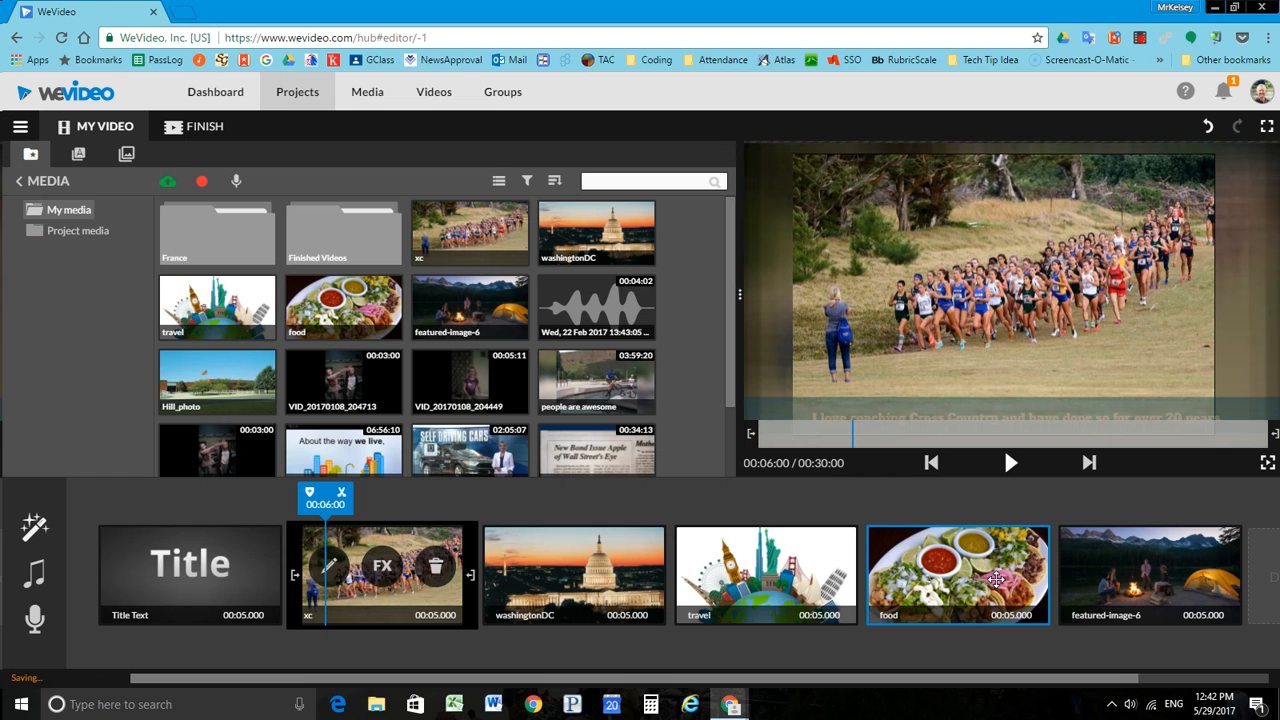
Step: Apply the Vignette effect to the xc clip only
left_click(383, 567)
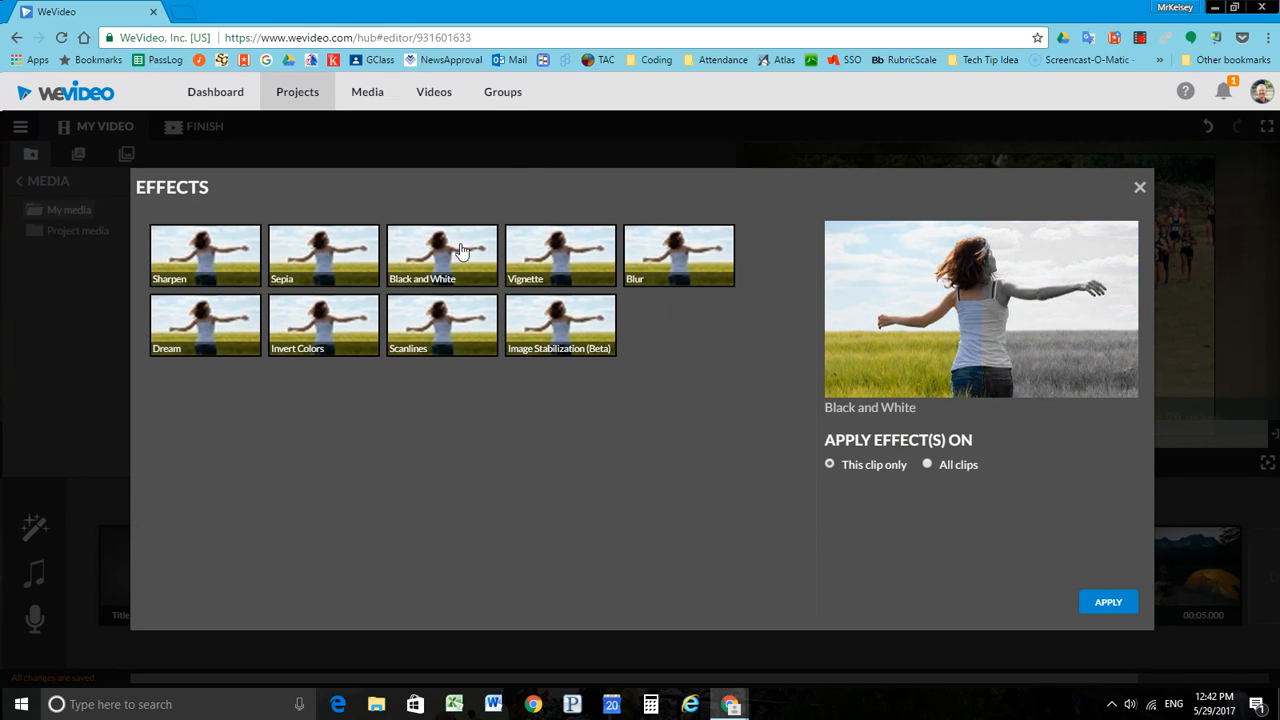
left_click(558, 262)
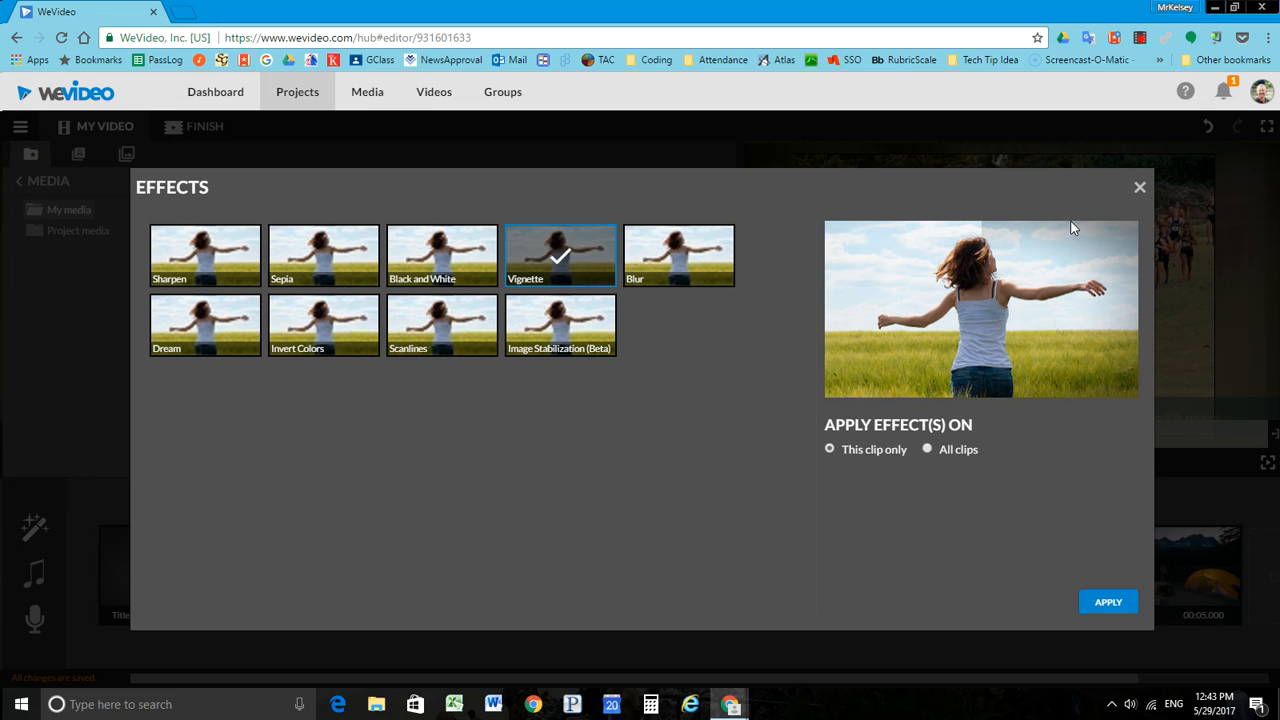
left_click(1108, 603)
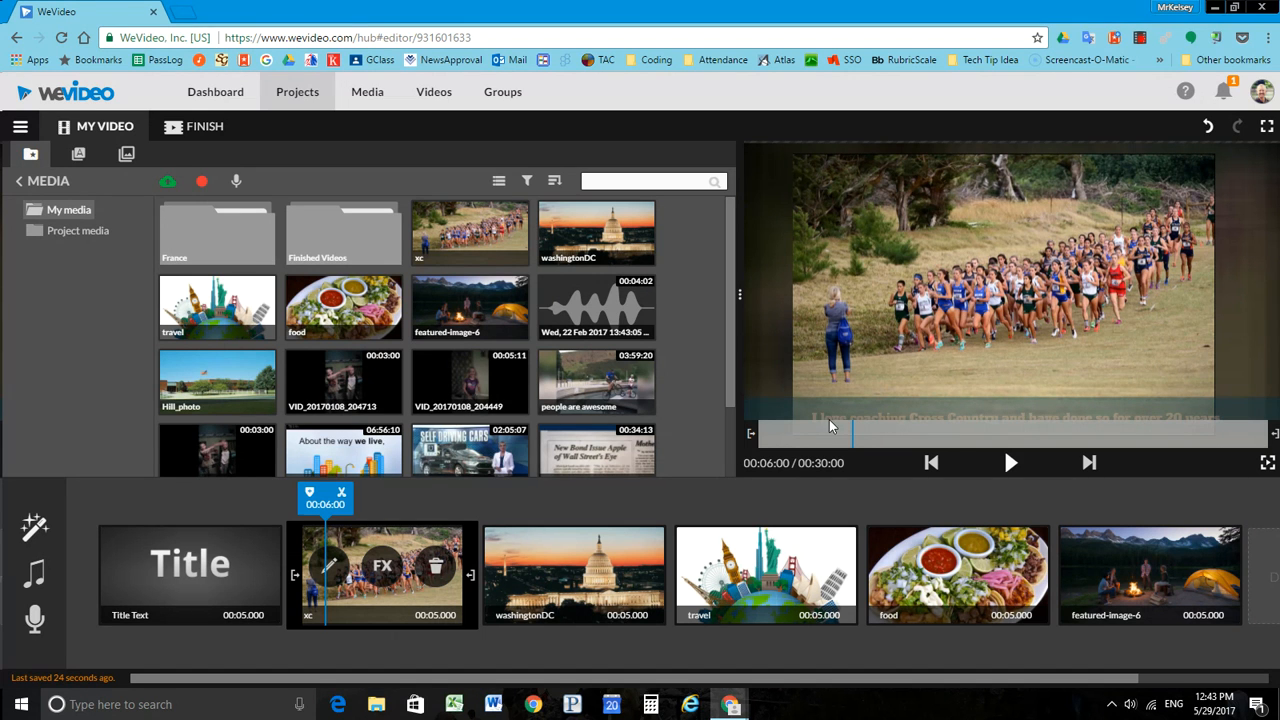
Step: Review the caption, transform and animation settings available for the washingtonDC clip without editing them
left_click(647, 563)
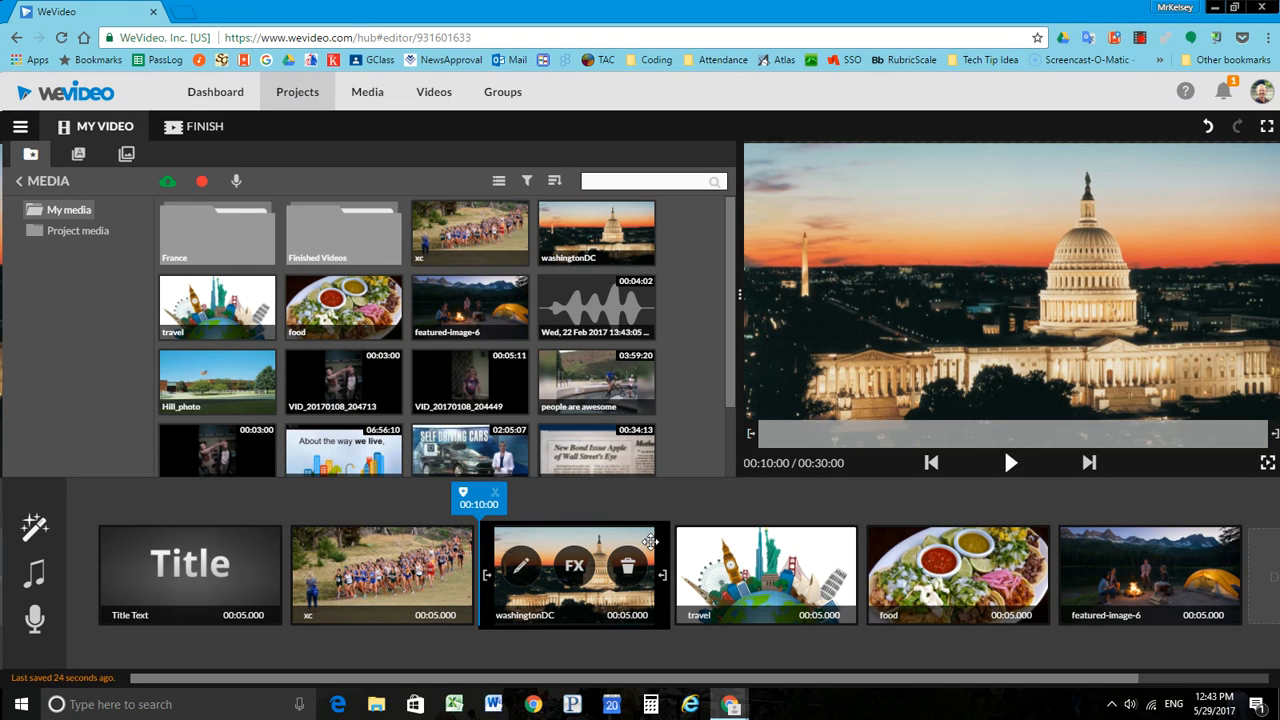
left_click(521, 568)
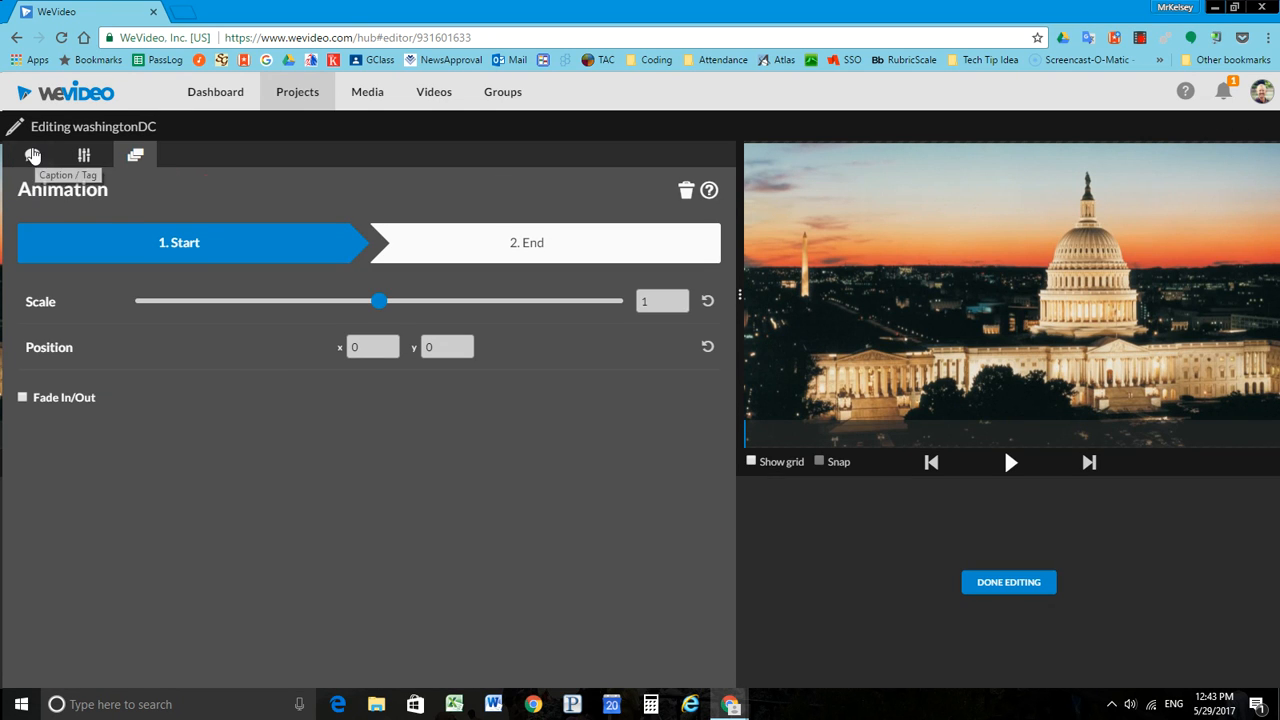
left_click(32, 157)
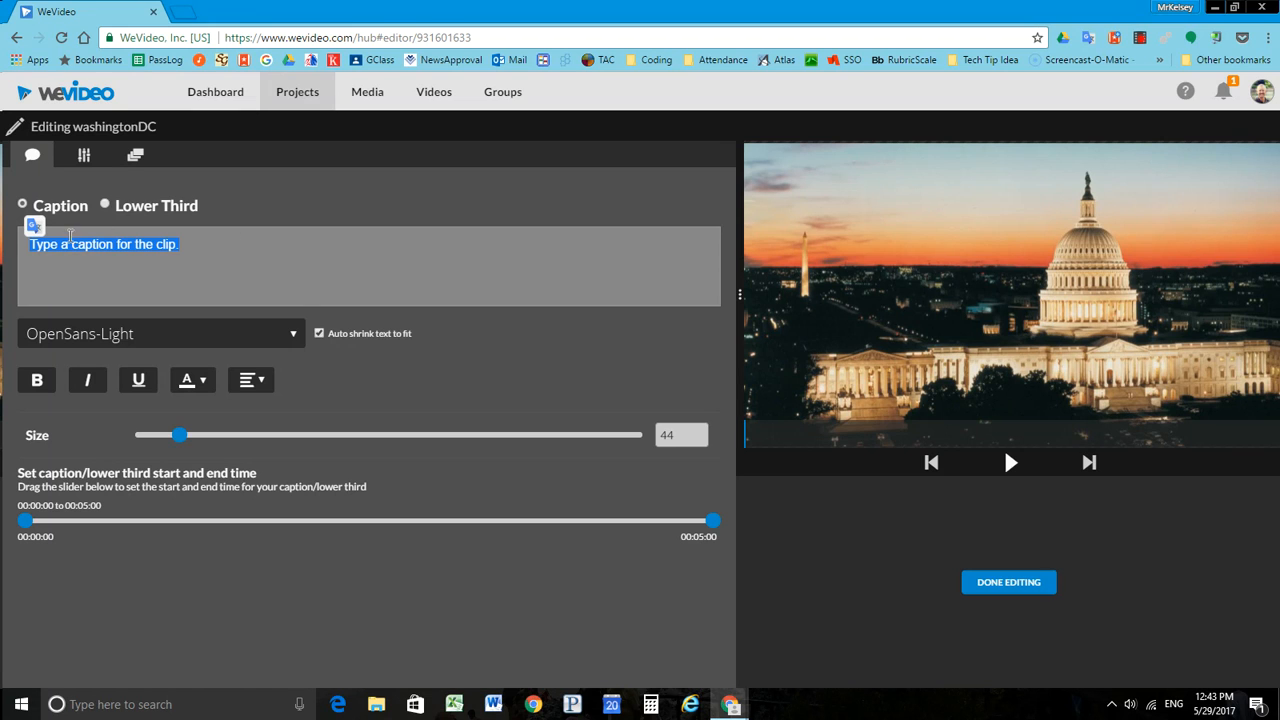
left_click(84, 155)
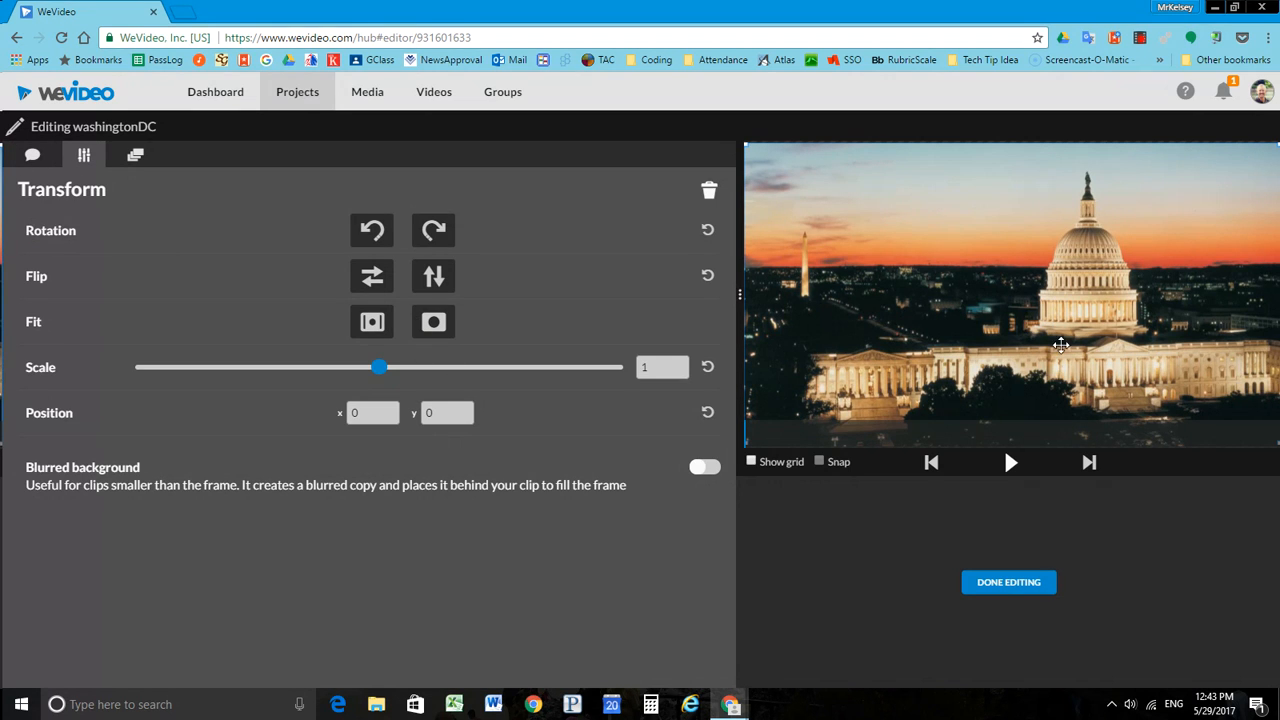
left_click(135, 158)
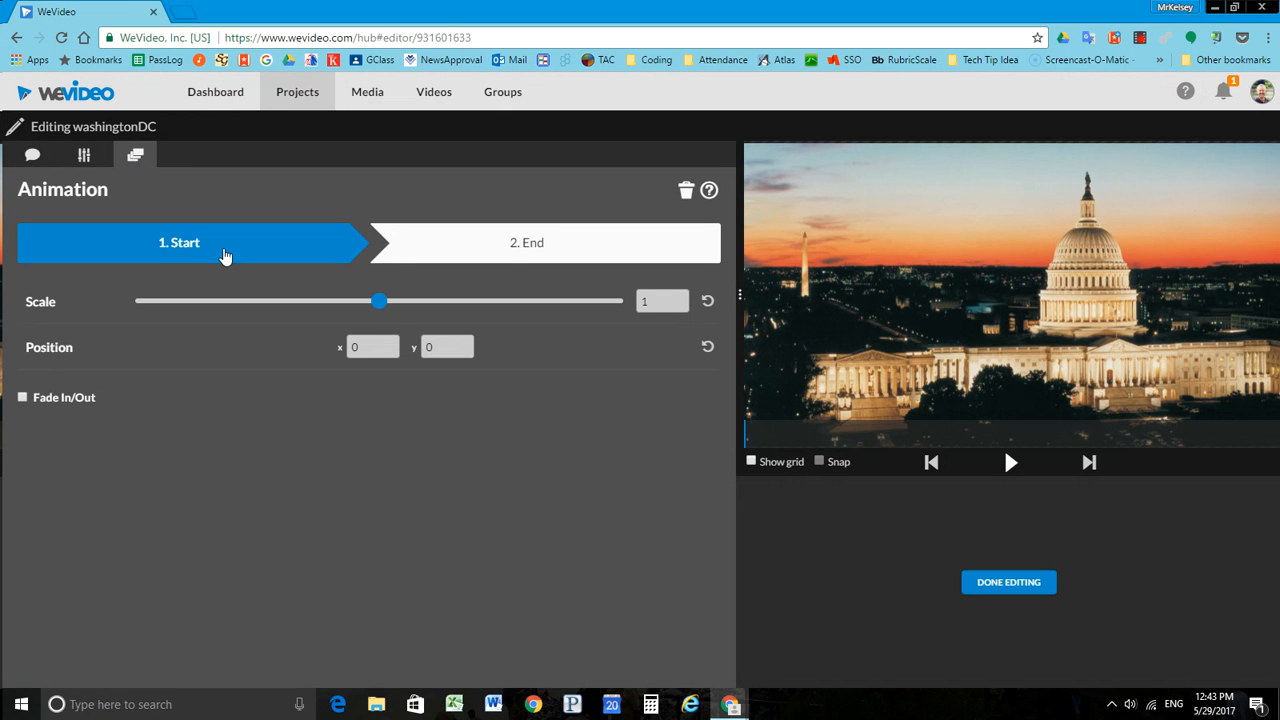
left_click(1009, 583)
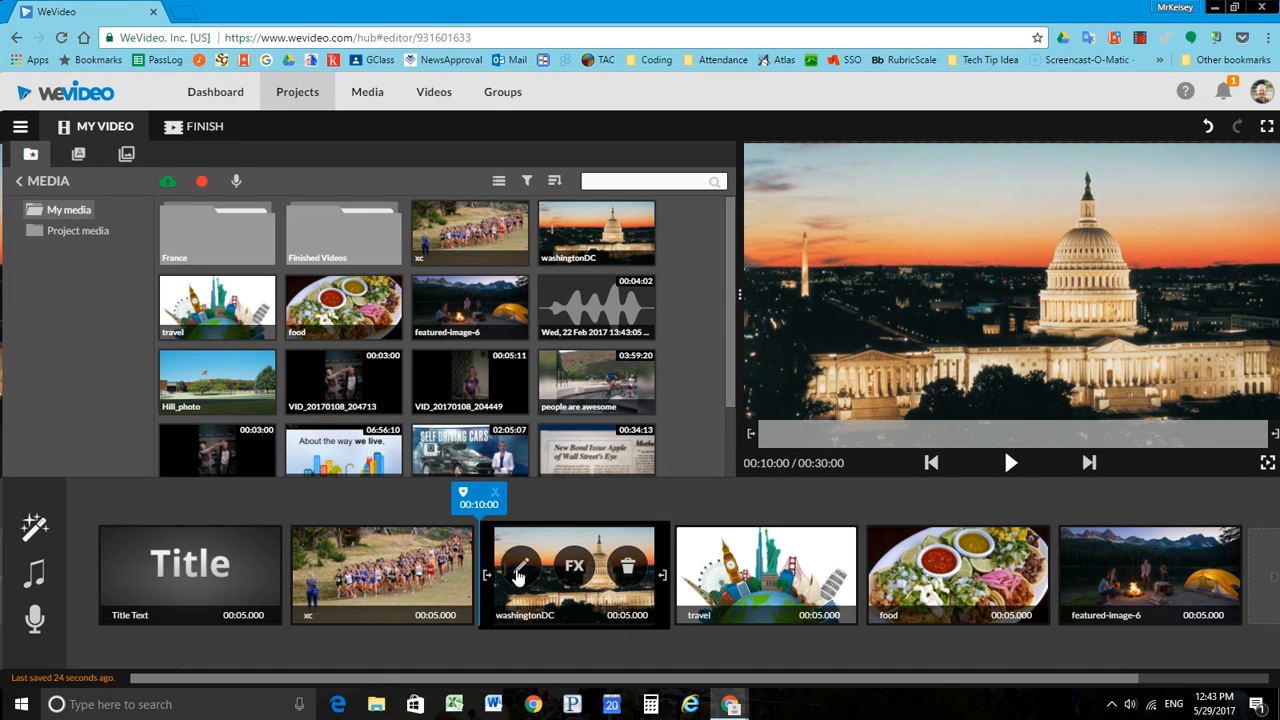
left_click(162, 541, "ctrl")
Step: Add the End Credits static title to the storyboard and place it after the featured-image-6 clip
left_click_drag(1038, 688, 1212, 688)
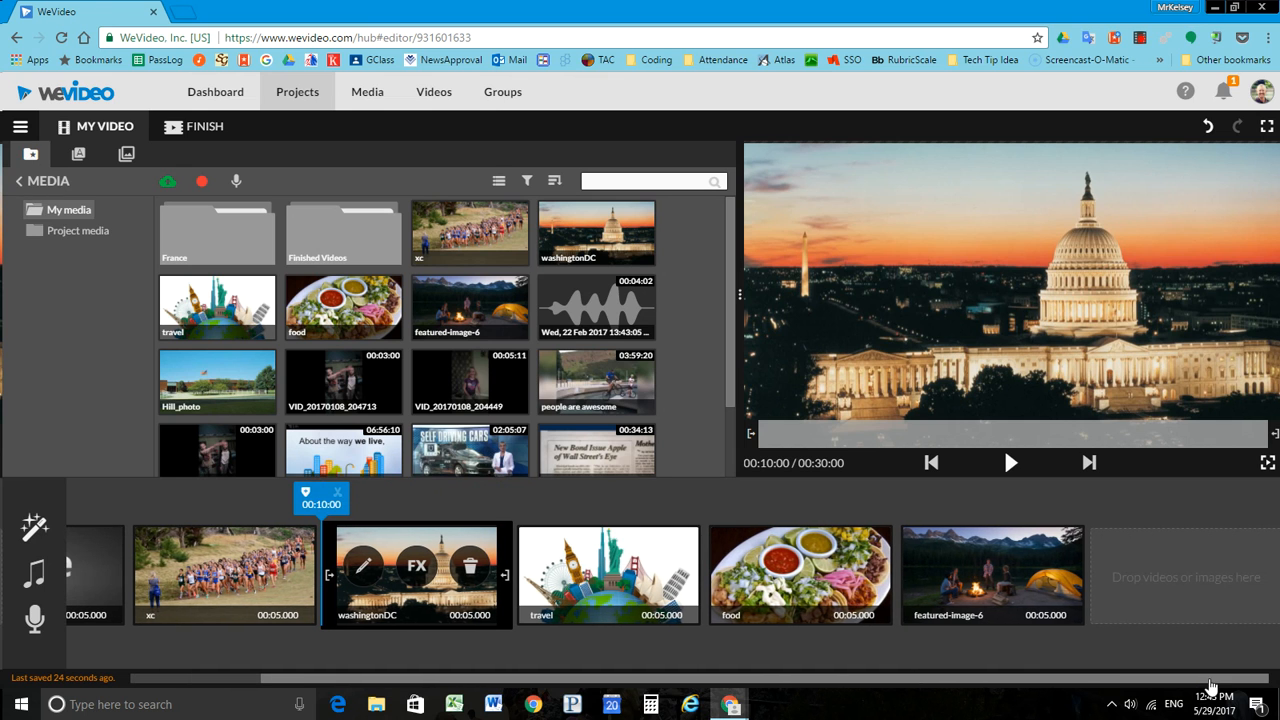
left_click(78, 155)
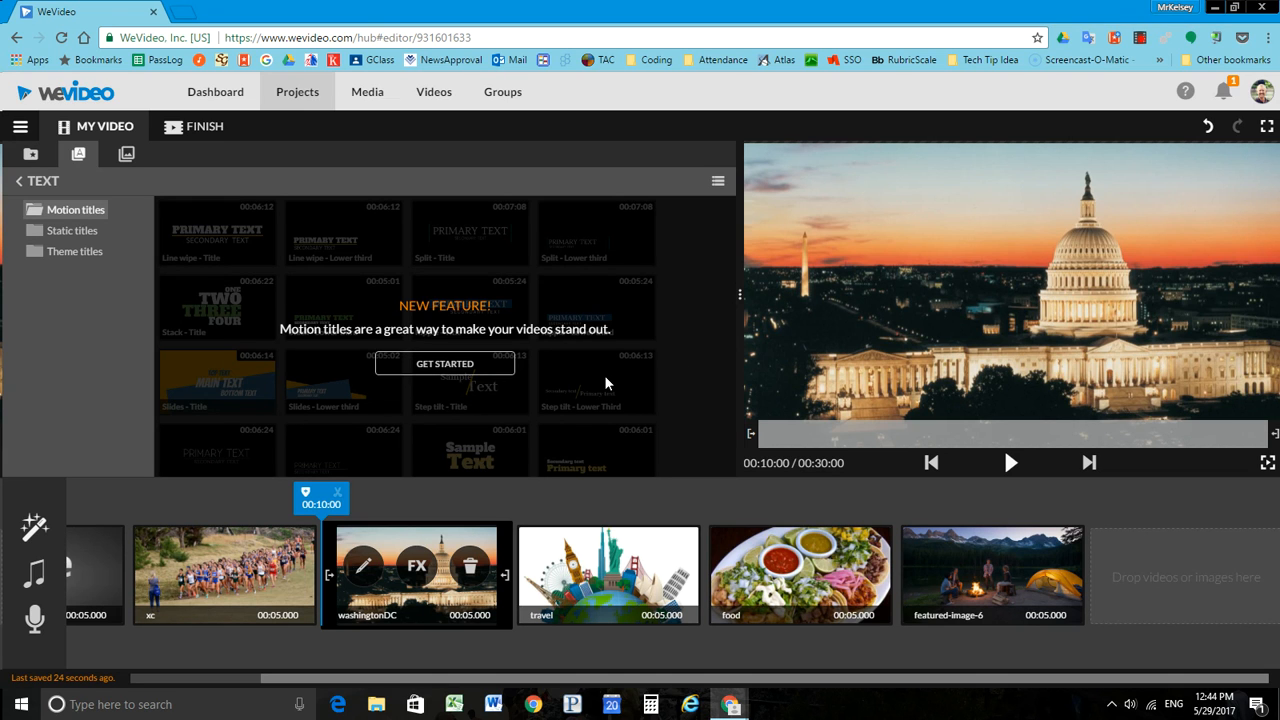
left_click(80, 232)
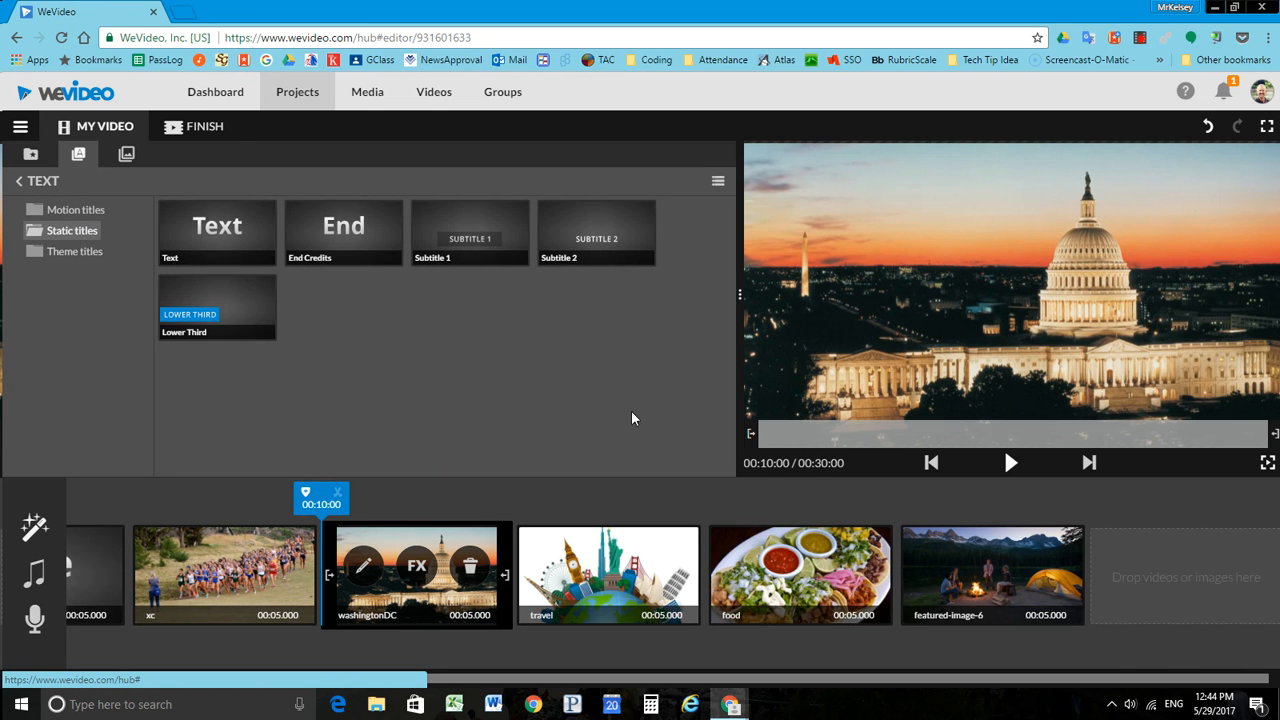
left_click_drag(343, 230, 600, 575)
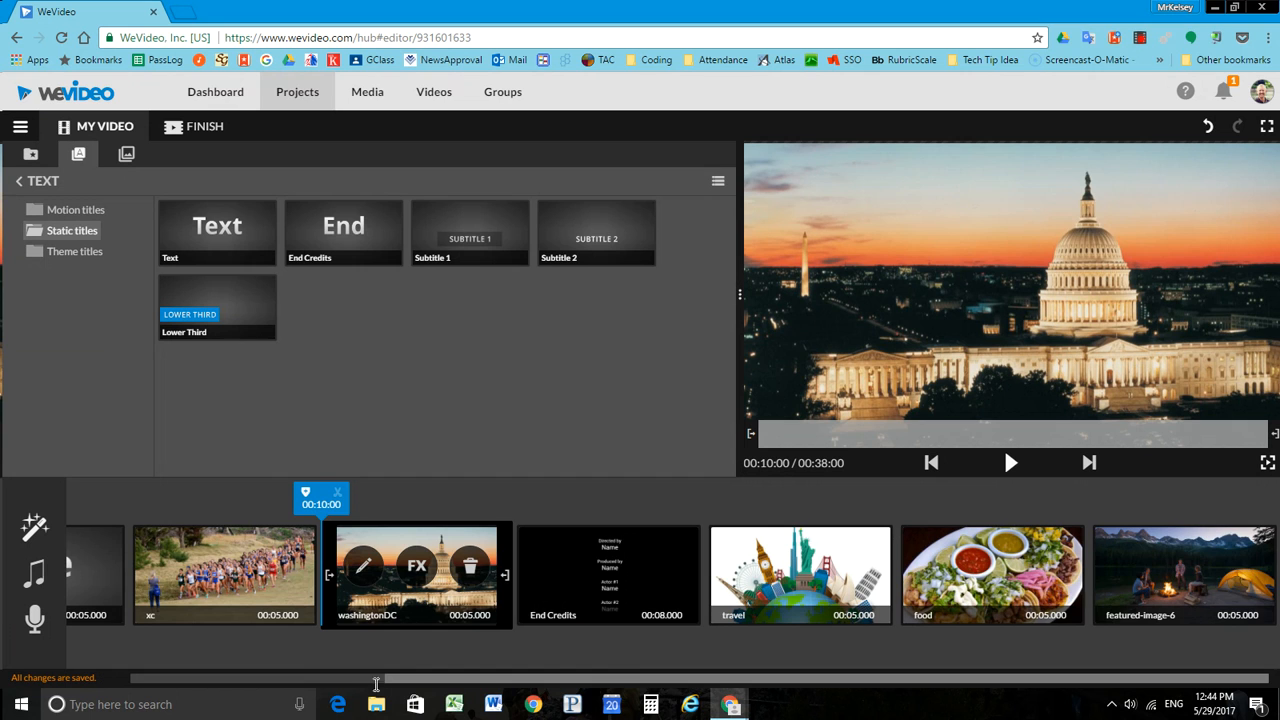
left_click_drag(409, 682, 440, 682)
left_click_drag(443, 574, 1160, 580)
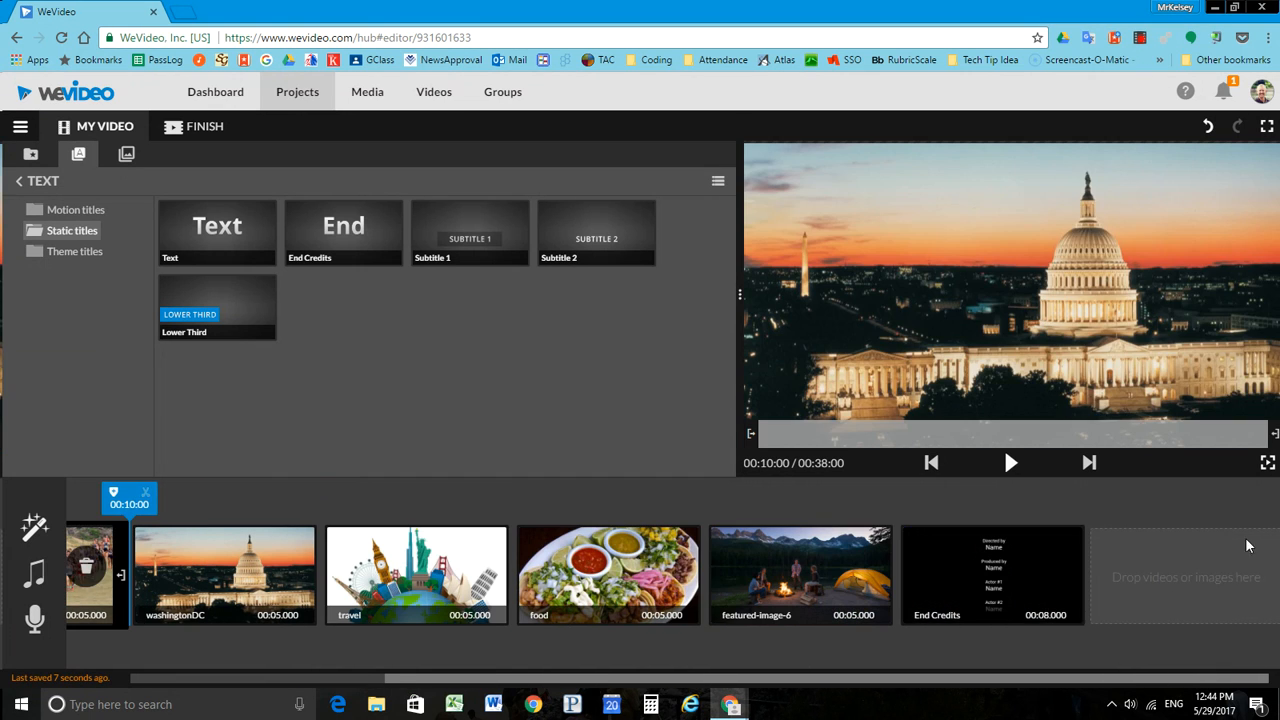
Step: In the End Credits text, set the director to "Me" and enter the producer's name
left_click(1009, 580)
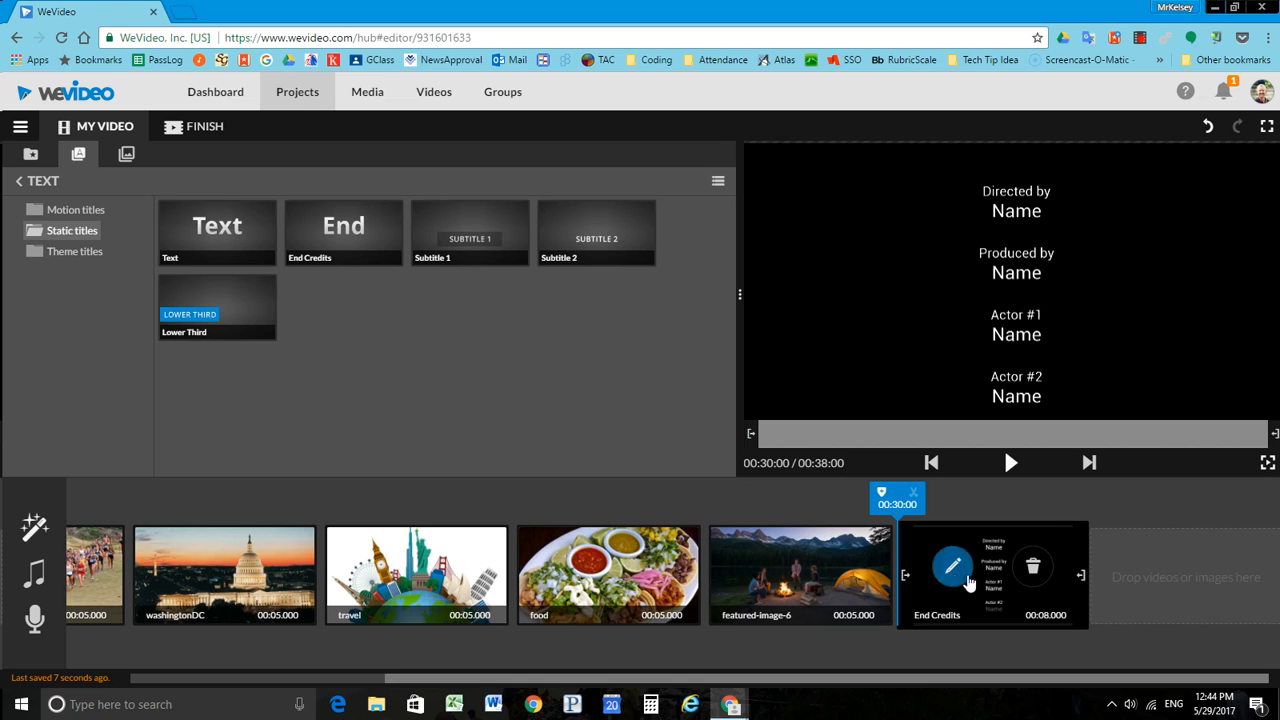
left_click(954, 568)
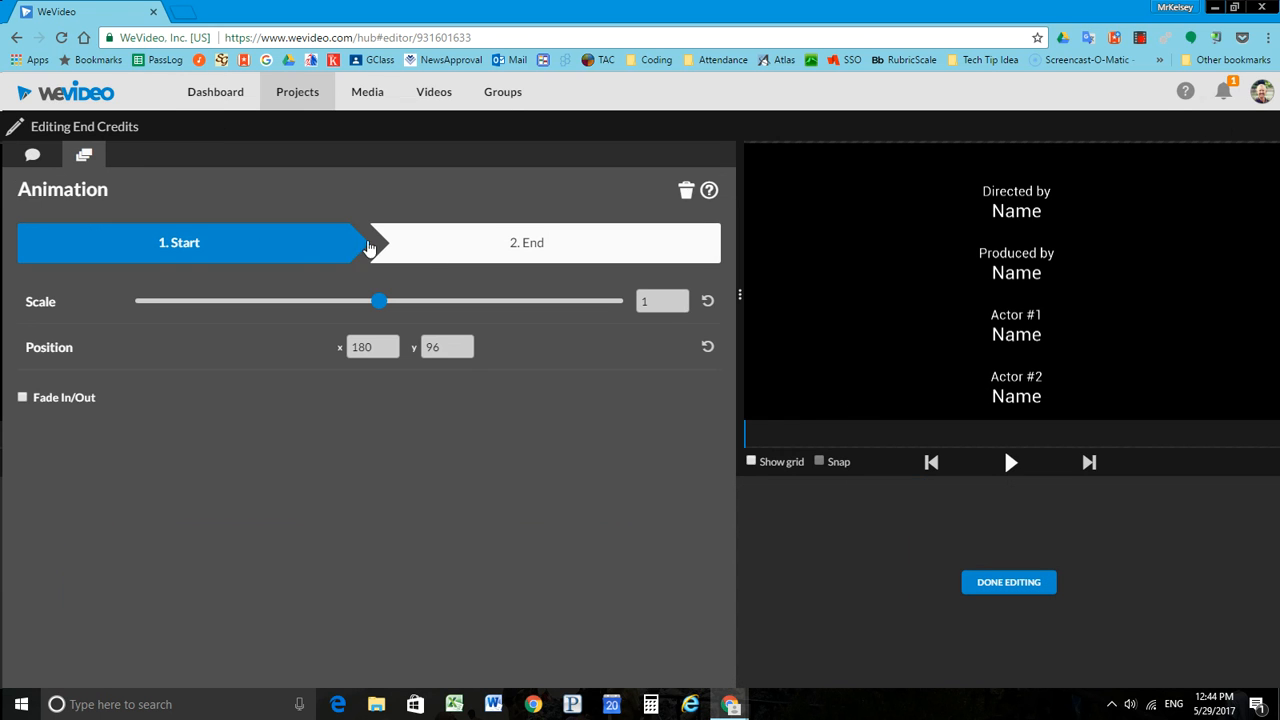
left_click(33, 156)
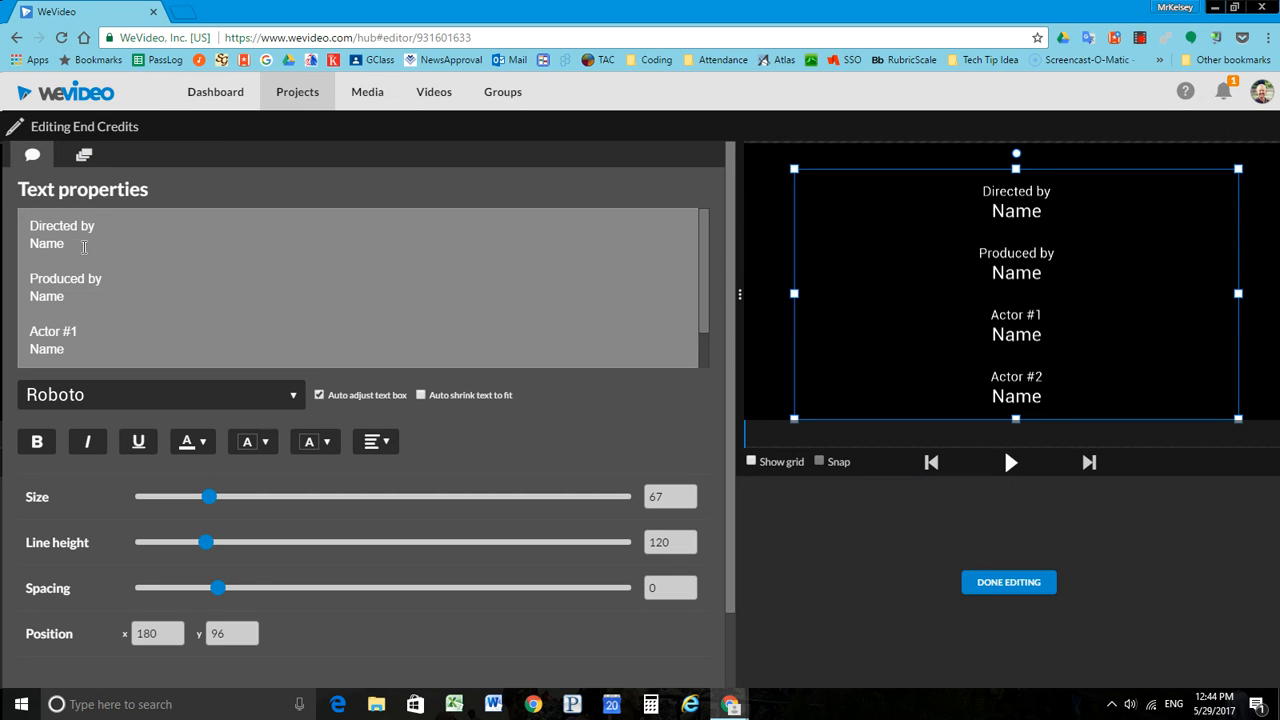
double_click(47, 246)
type("Me")
double_click(48, 298)
type("Mr Kelsey")
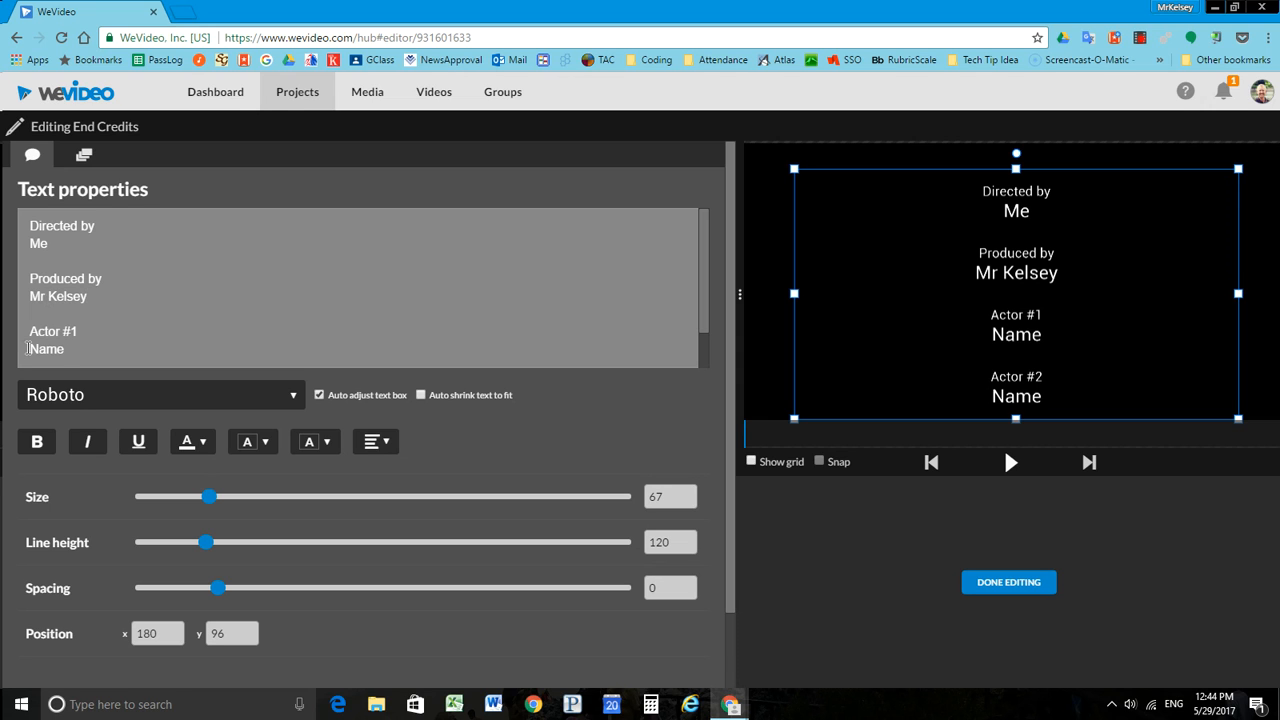
Step: Enter the names for Actor #1 and Actor #2 in the End Credits text, and preview the credits
double_click(36, 347)
type("John Kelsey")
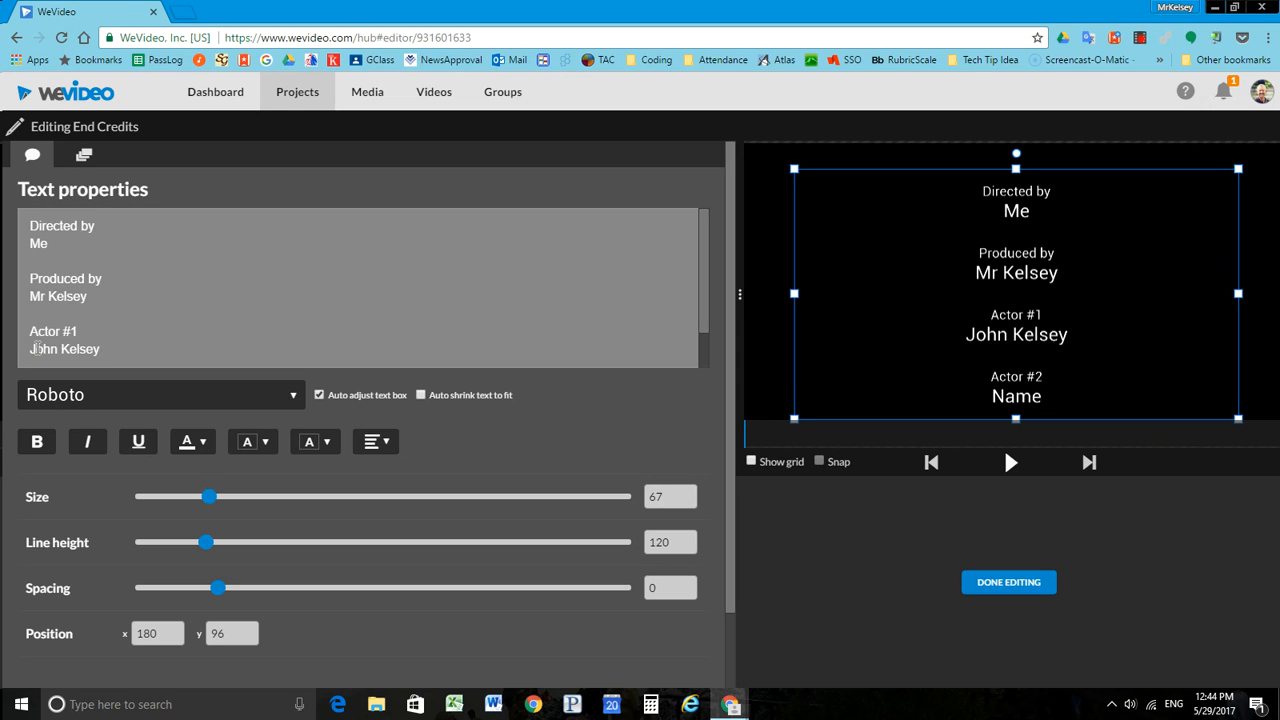
scroll(700, 263, "down", 1)
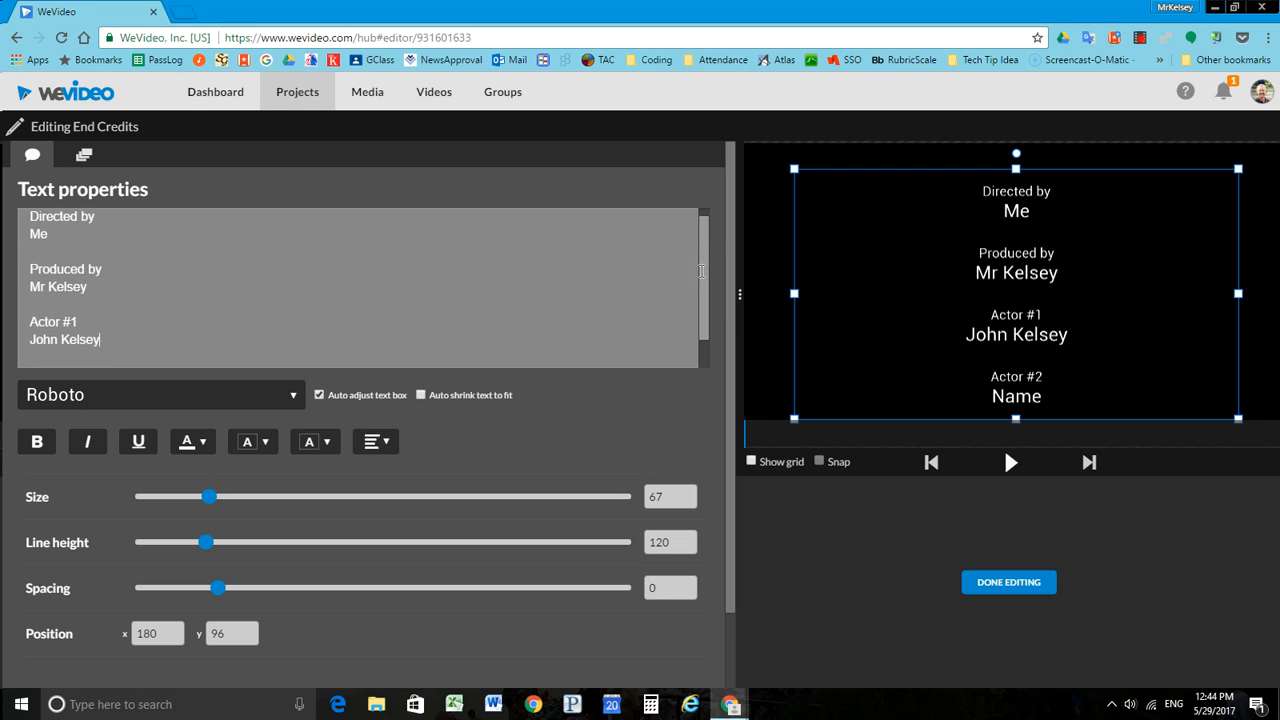
double_click(44, 358)
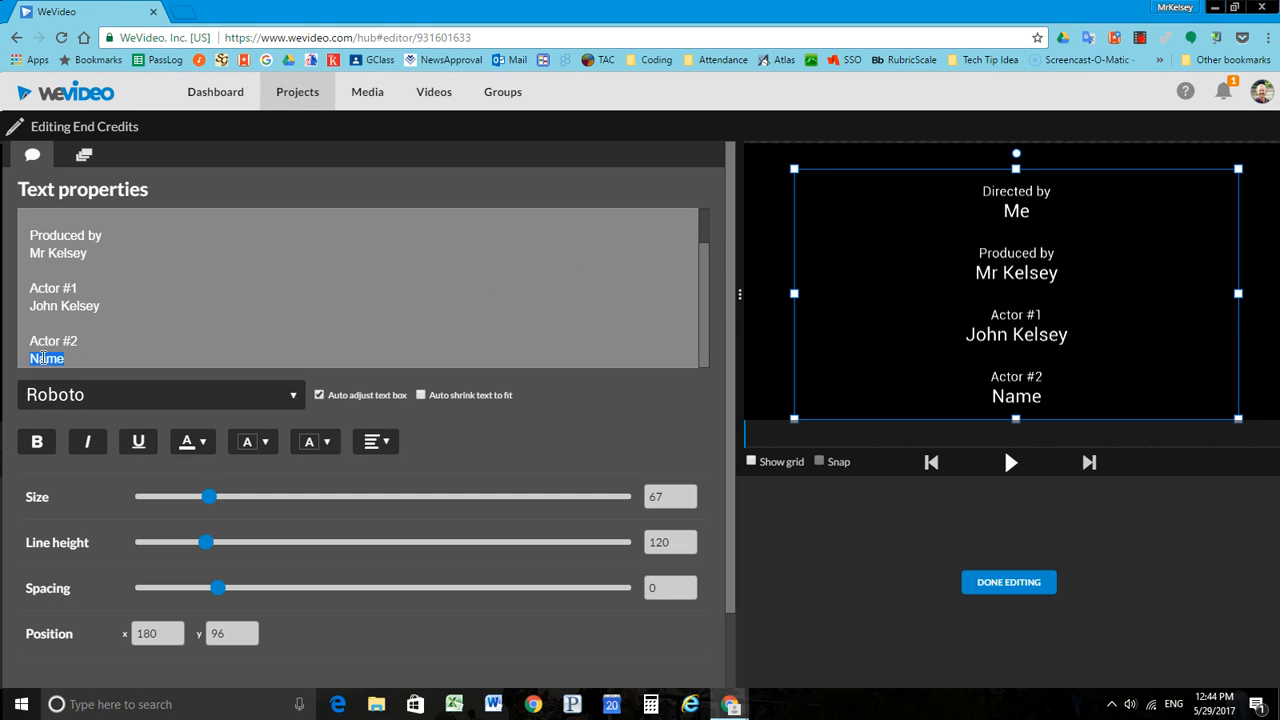
type("Mr Kelsey")
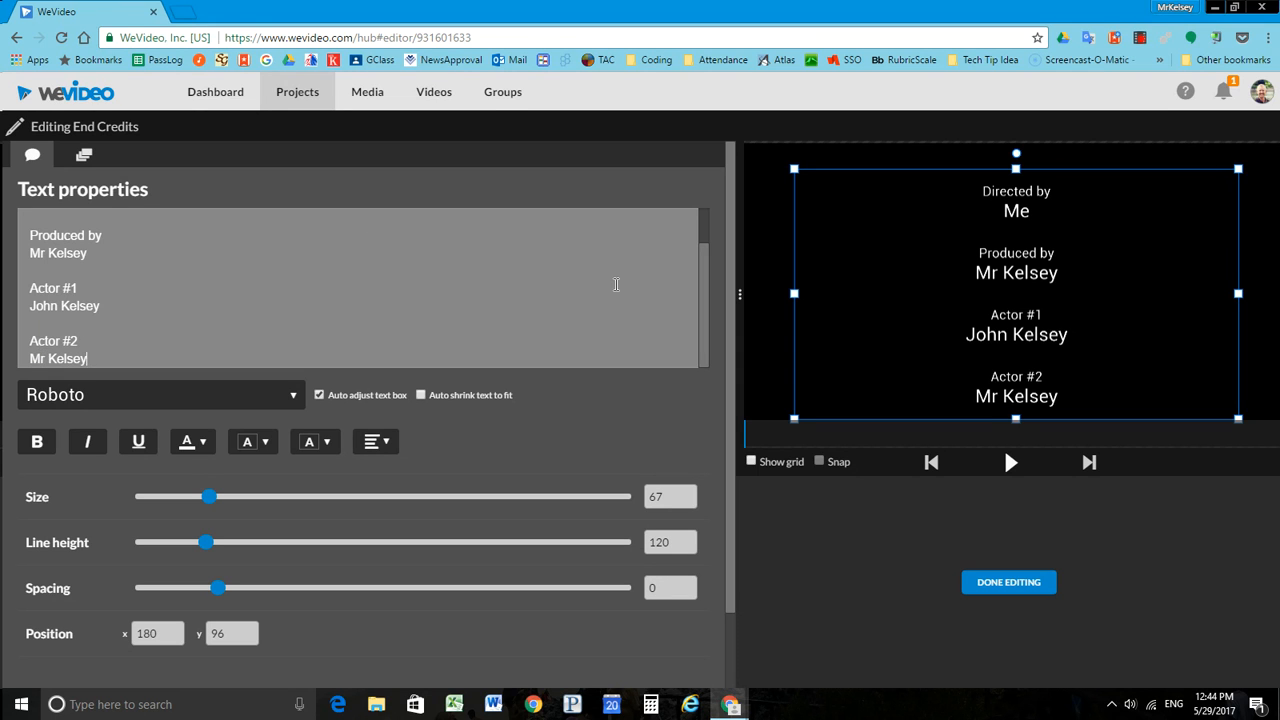
left_click(1010, 466)
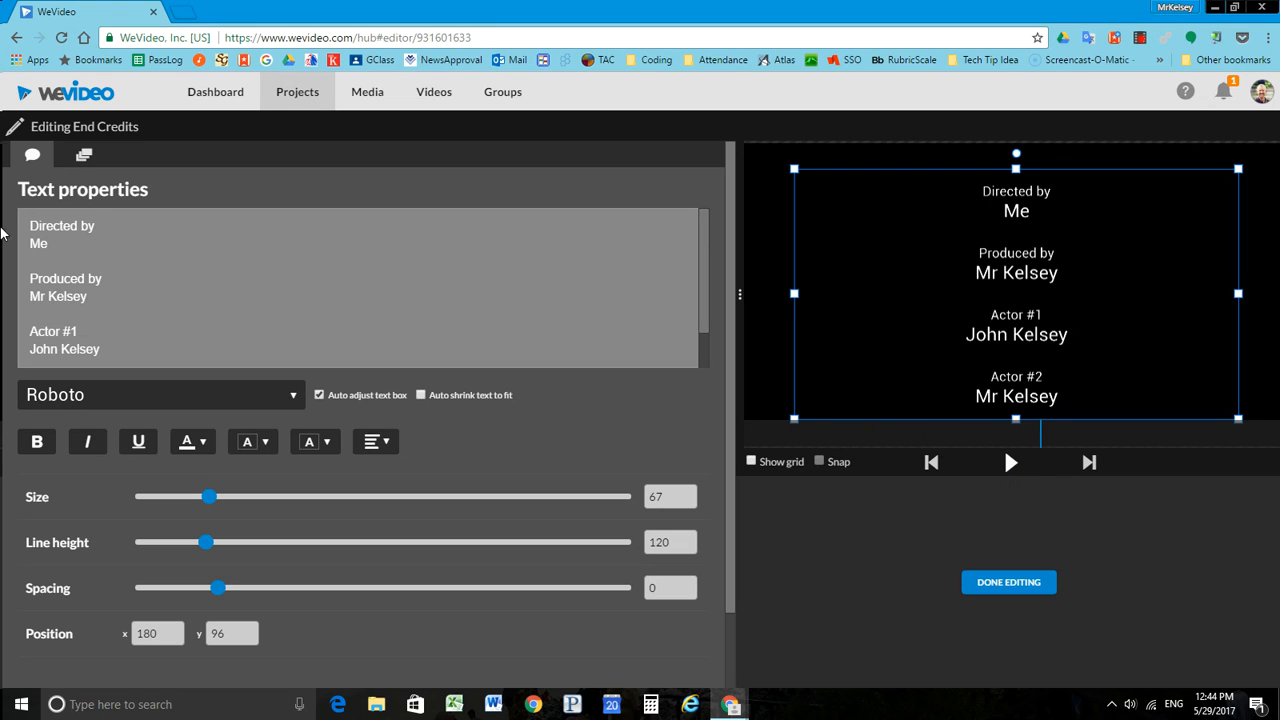
Step: Animate the End Credits to scroll upward from x 194, y 834 to x 140, y -554, preview them and finish editing
left_click(84, 155)
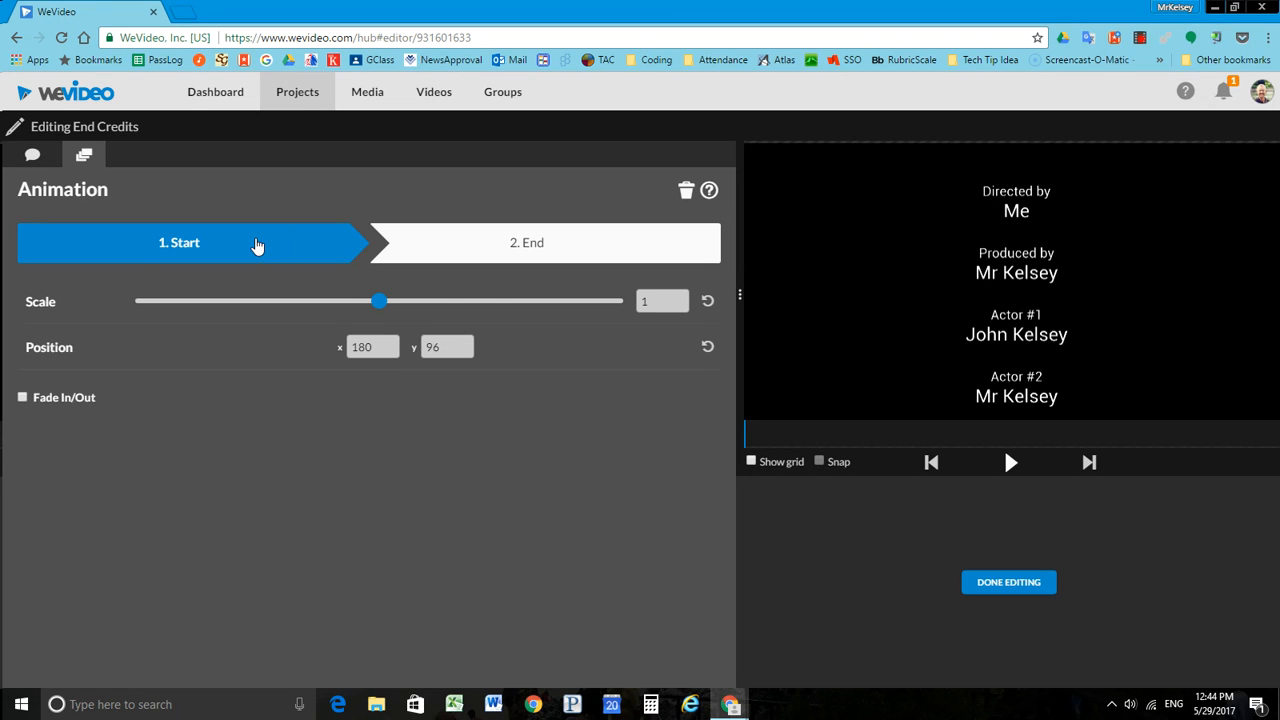
left_click_drag(1004, 205, 1027, 400)
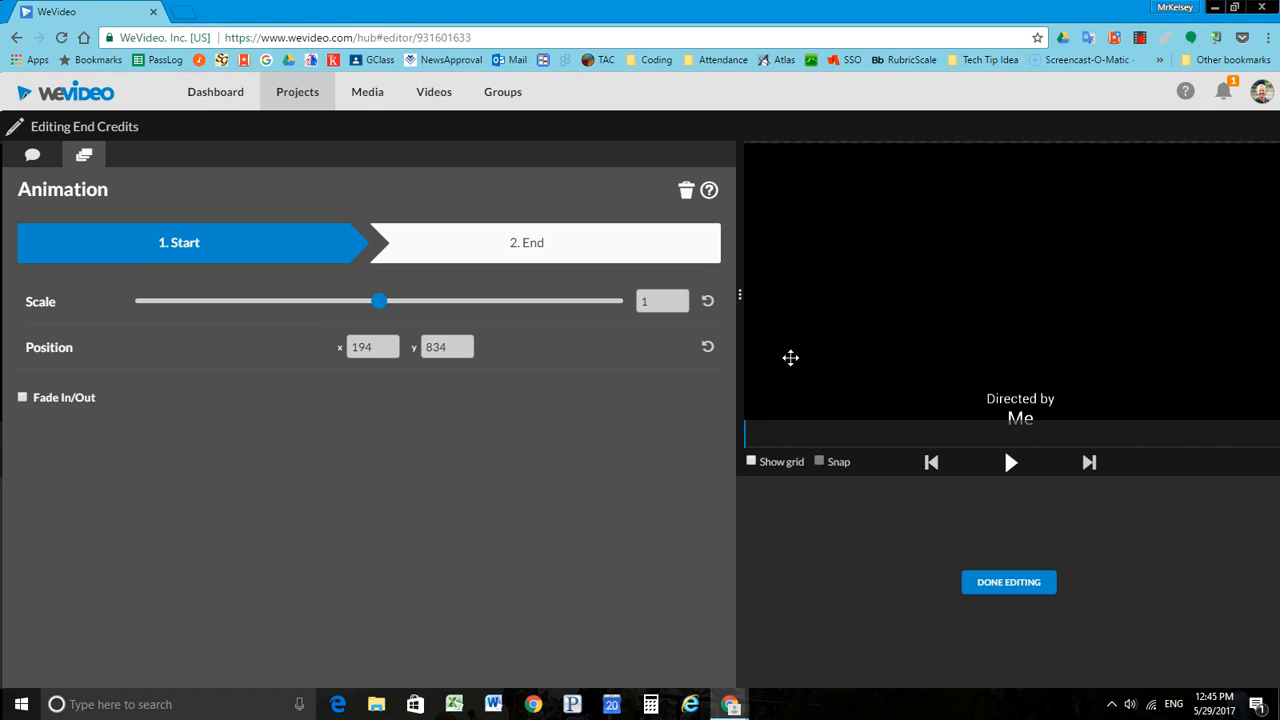
left_click(489, 240)
left_click_drag(1000, 363, 992, 190)
left_click(1010, 465)
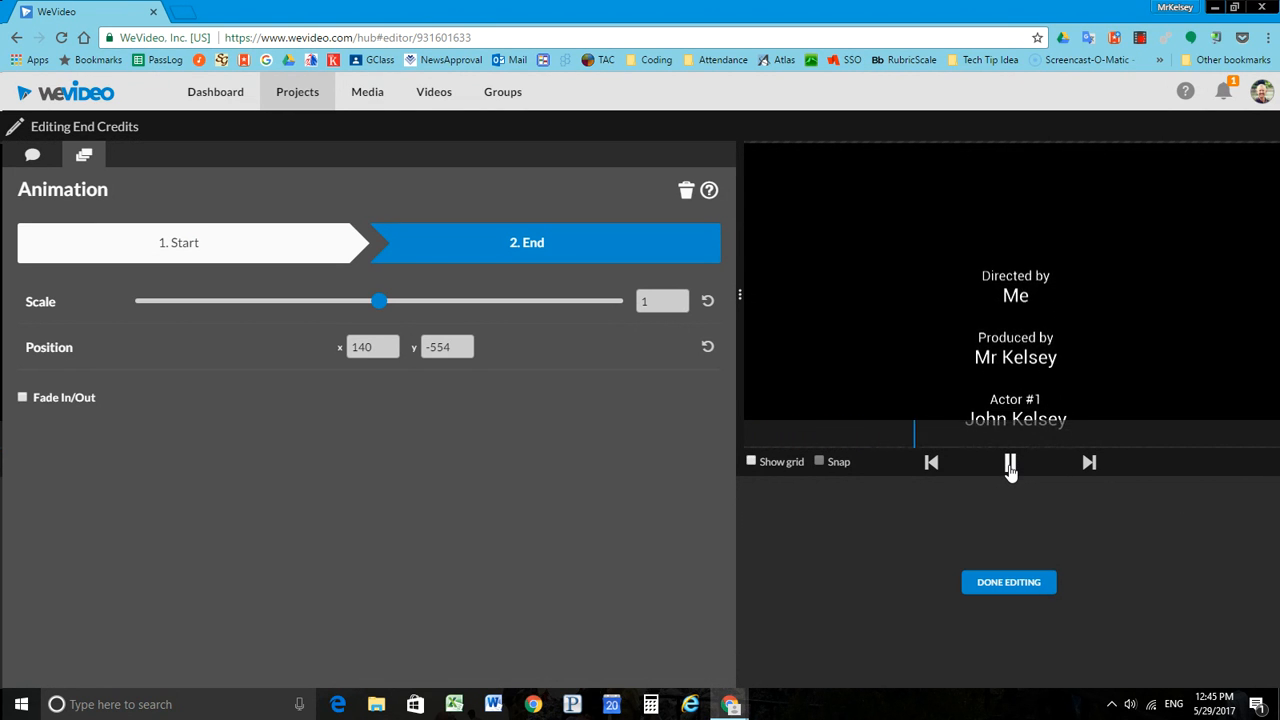
left_click(1010, 582)
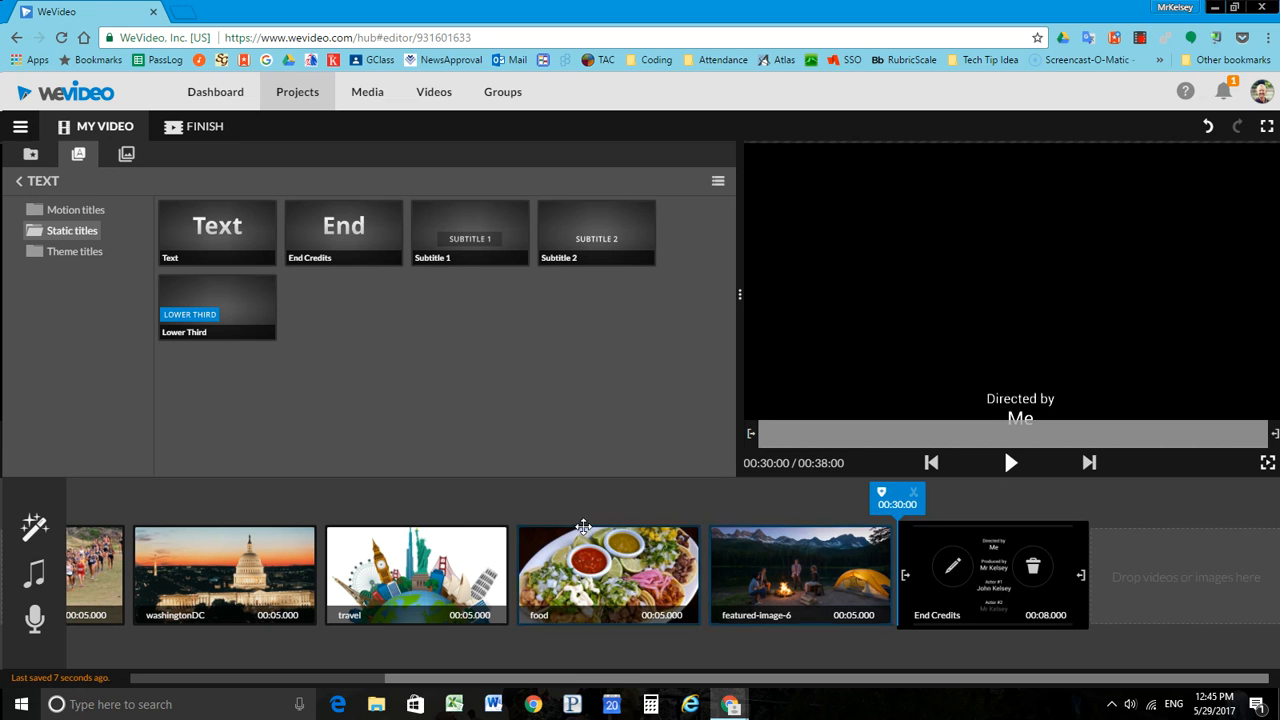
Step: Add the TV Noise Vertical background graphic to the storyboard after the End Credits and show it in the preview
left_click(126, 156)
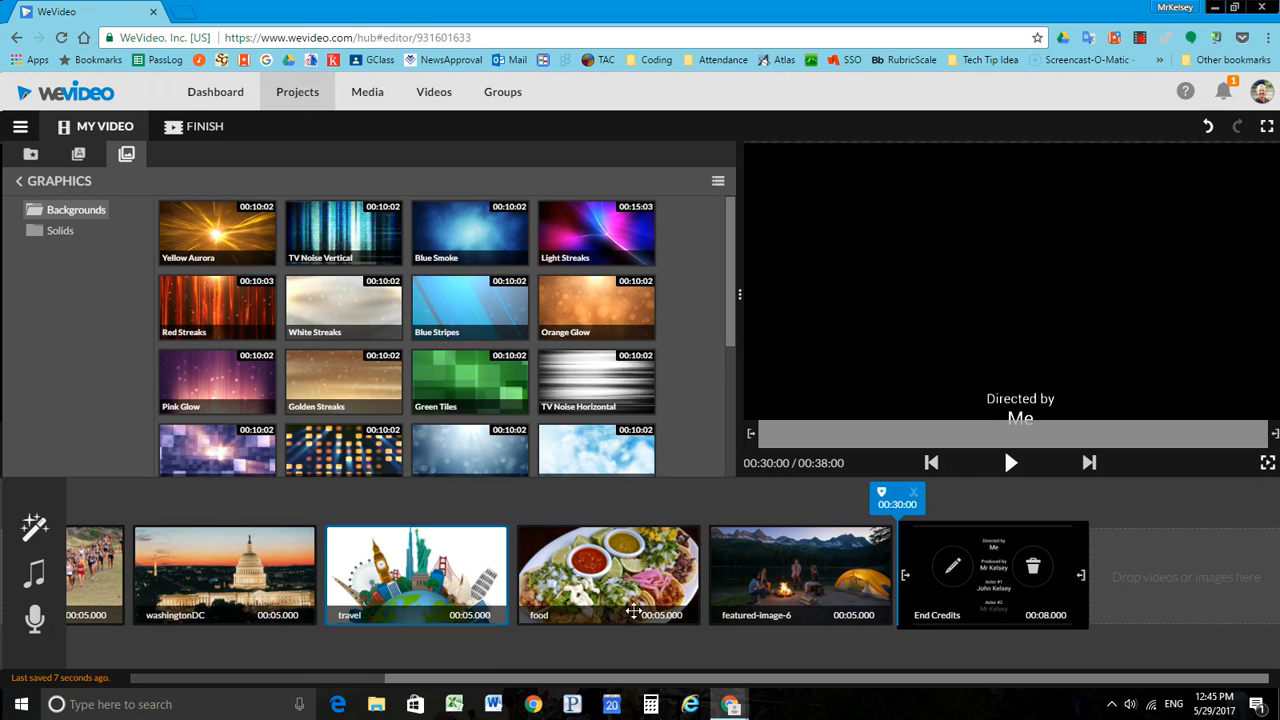
mouse_move(360, 232)
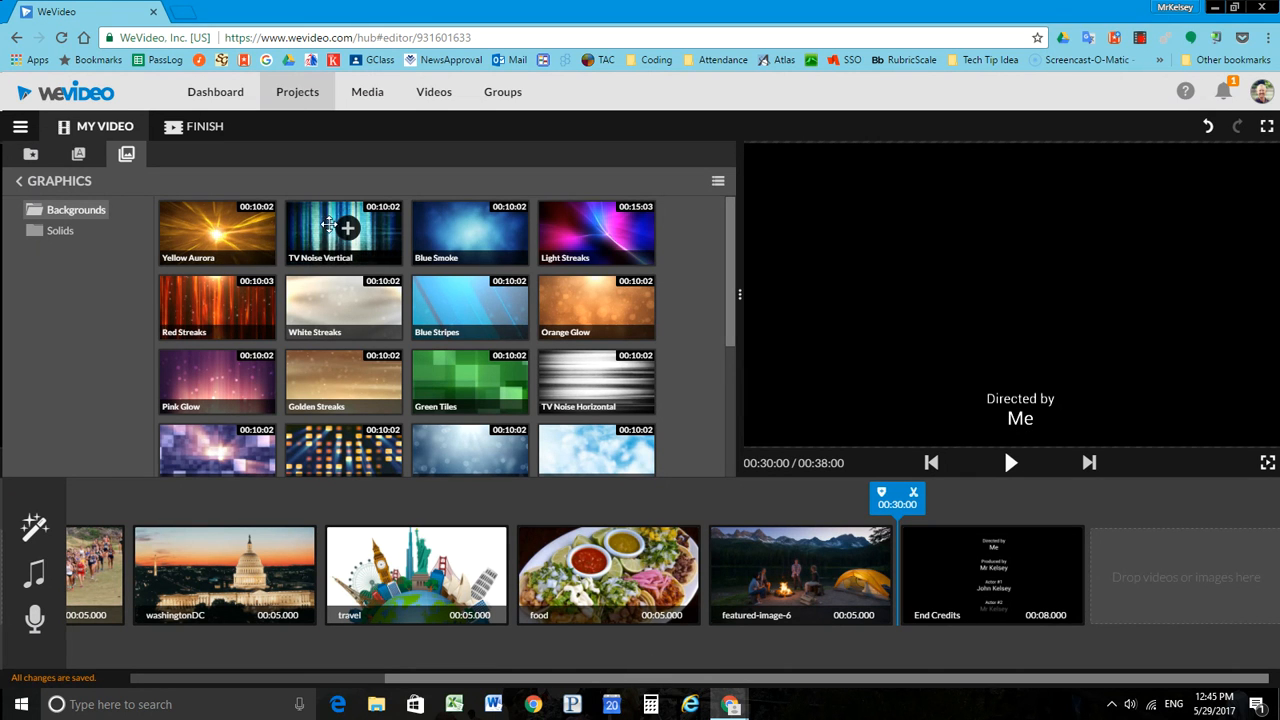
left_click(348, 229)
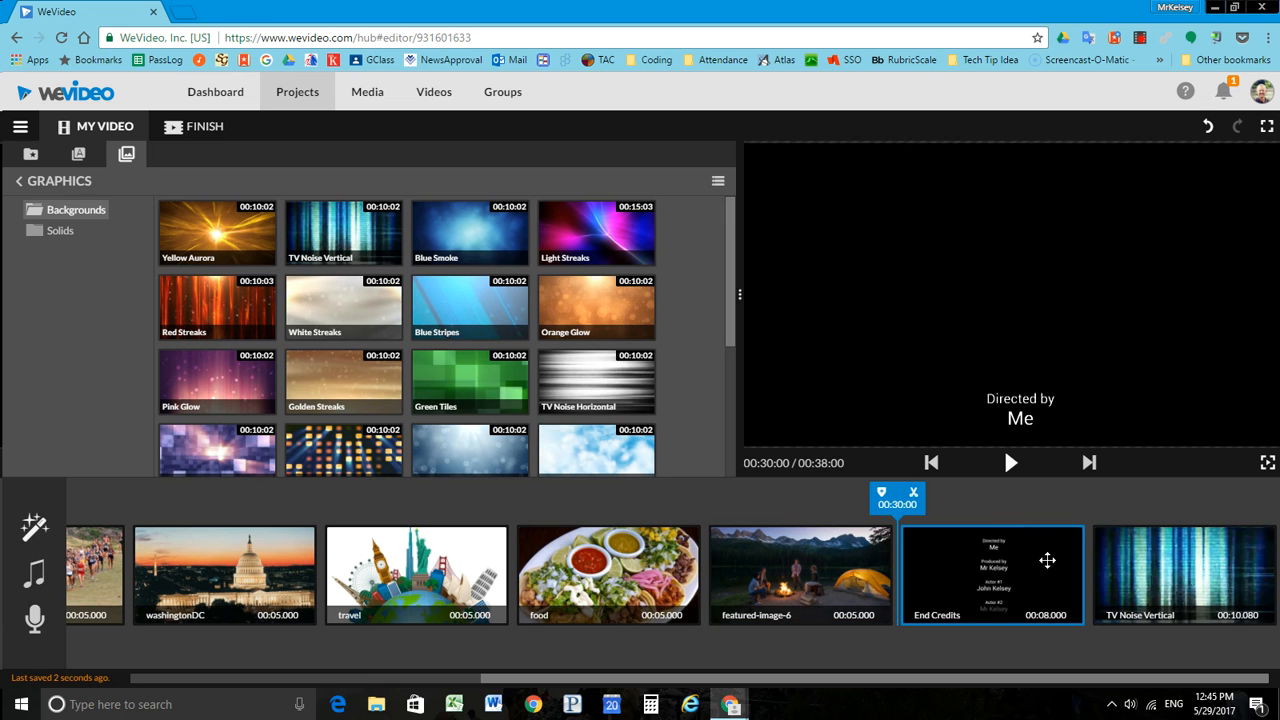
left_click_drag(1047, 560, 1145, 565)
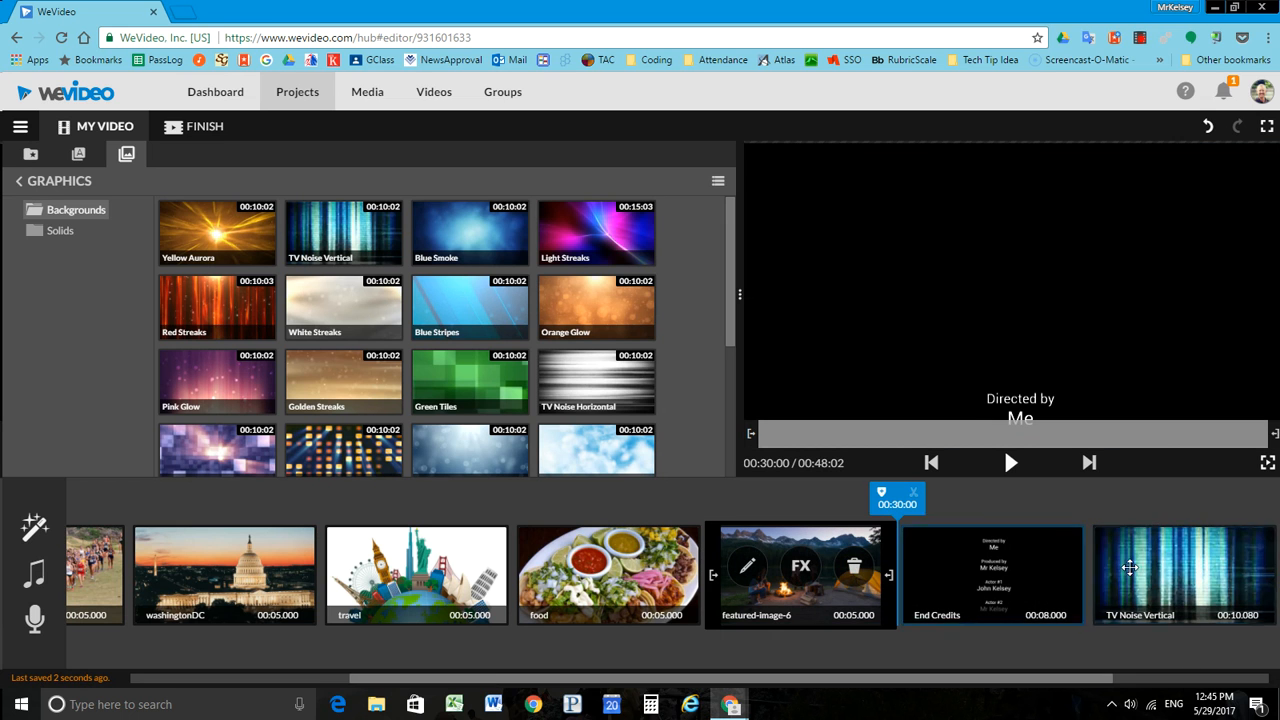
left_click(953, 576)
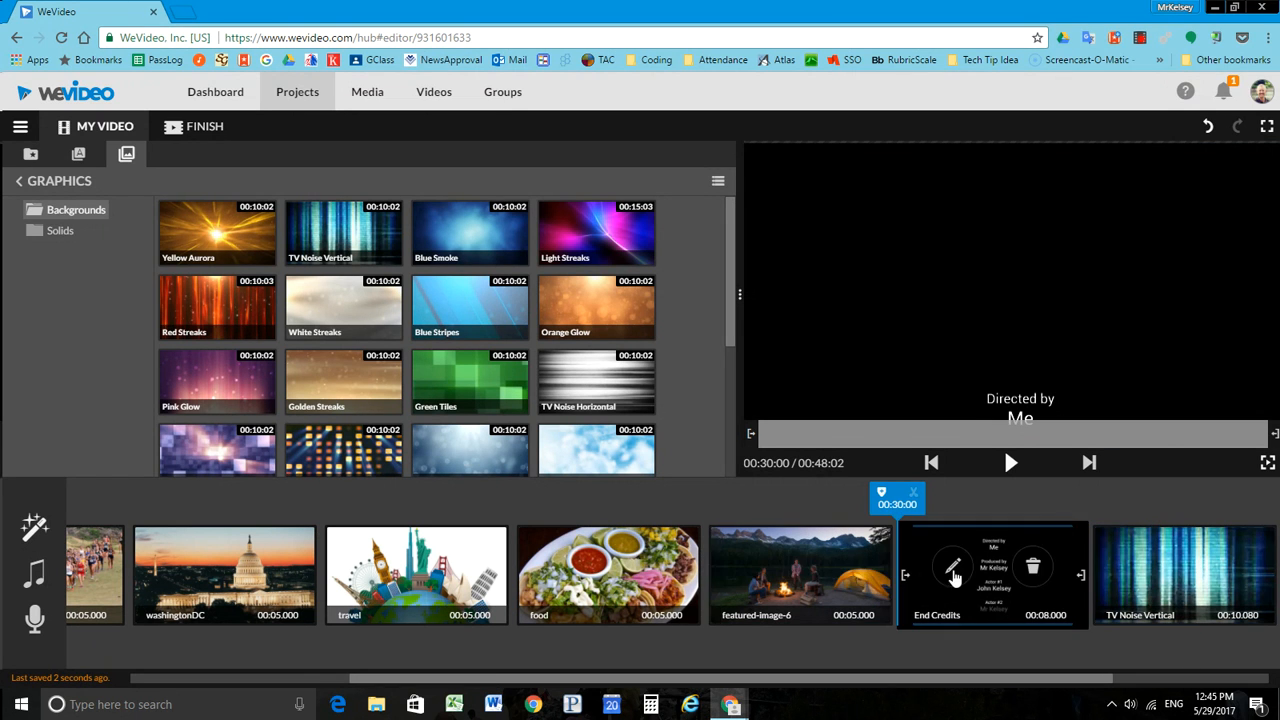
left_click(1180, 570)
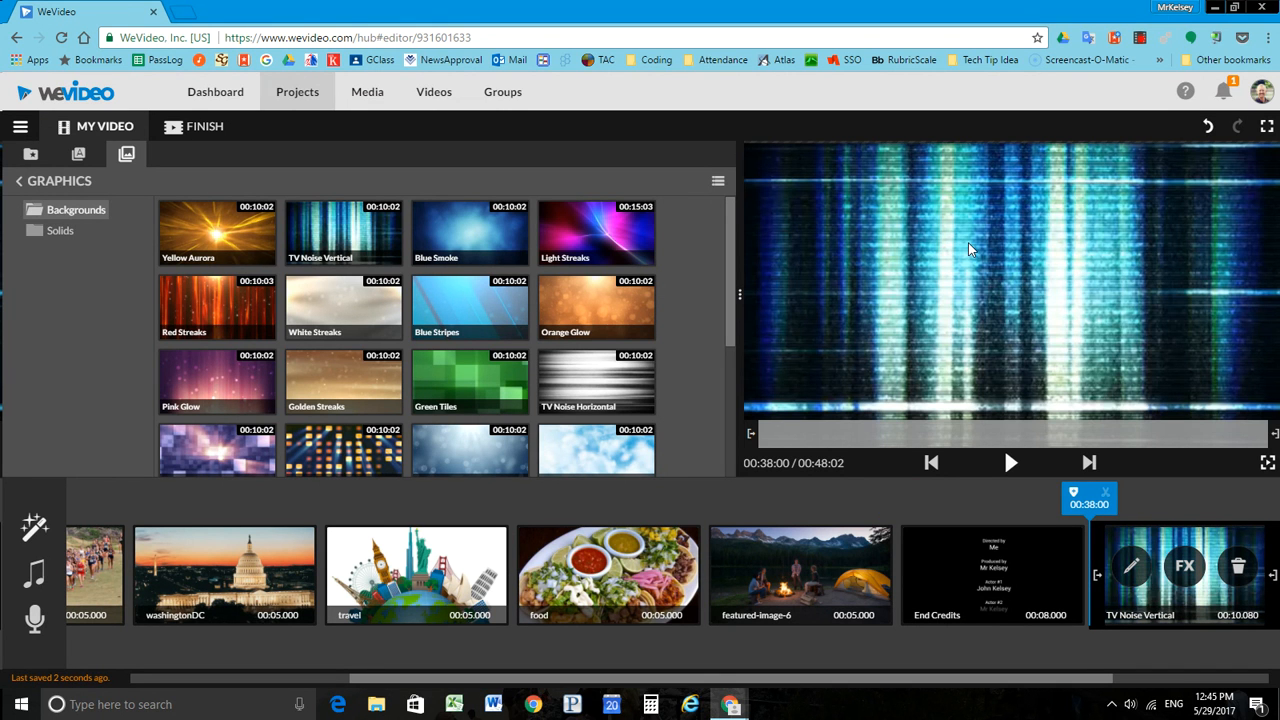
Step: Browse the sound effects and premium music, and use the Cheerful track "Party drive - BaltaZzar" as the video's background music
left_click_drag(589, 679, 360, 668)
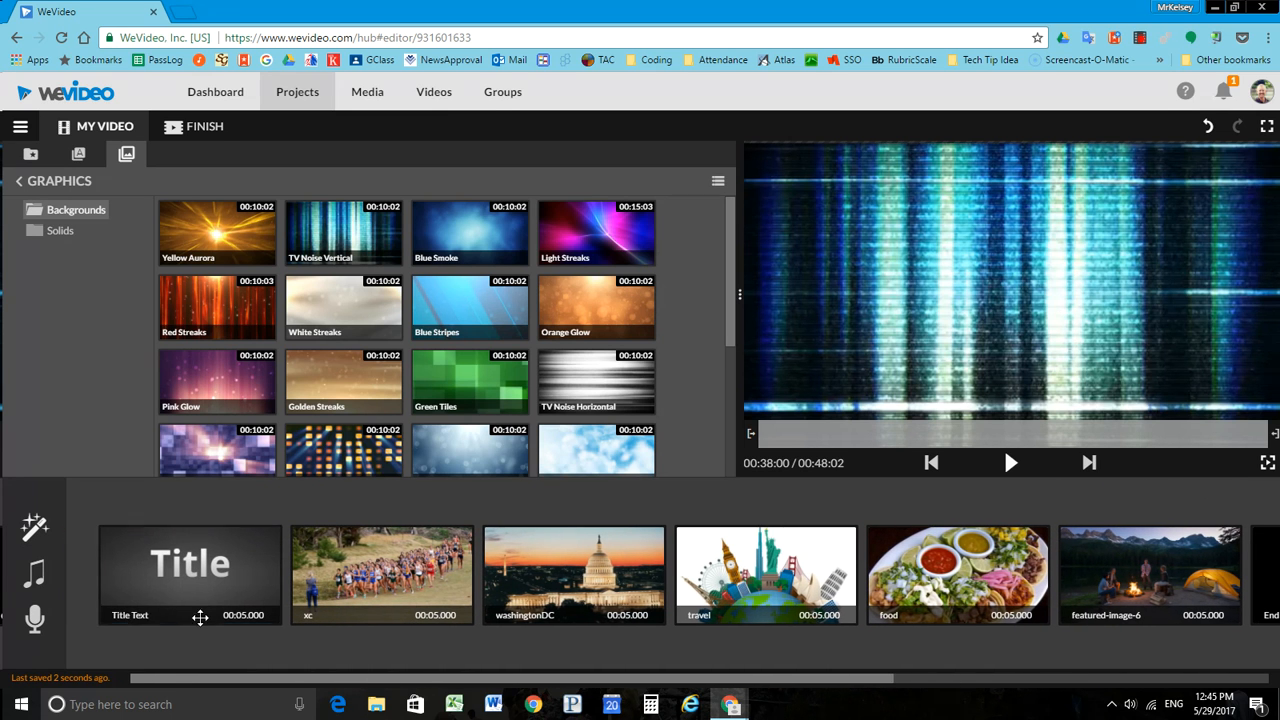
left_click(35, 575)
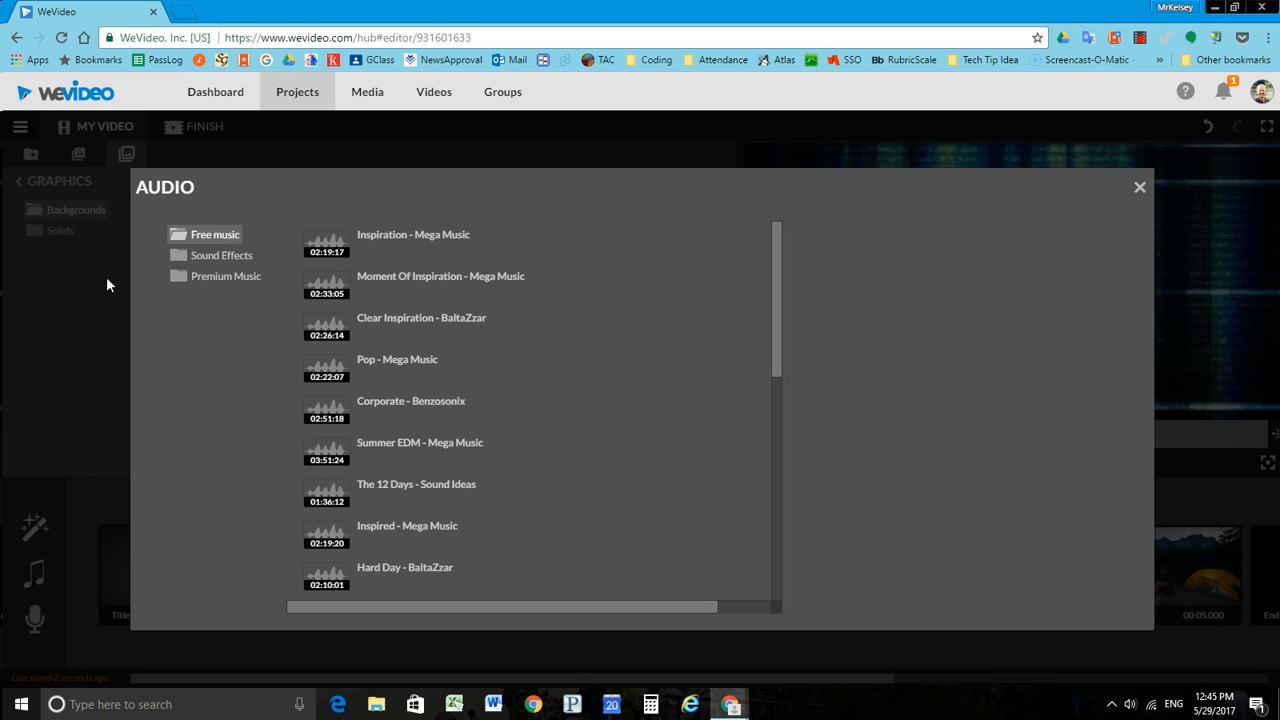
left_click(212, 260)
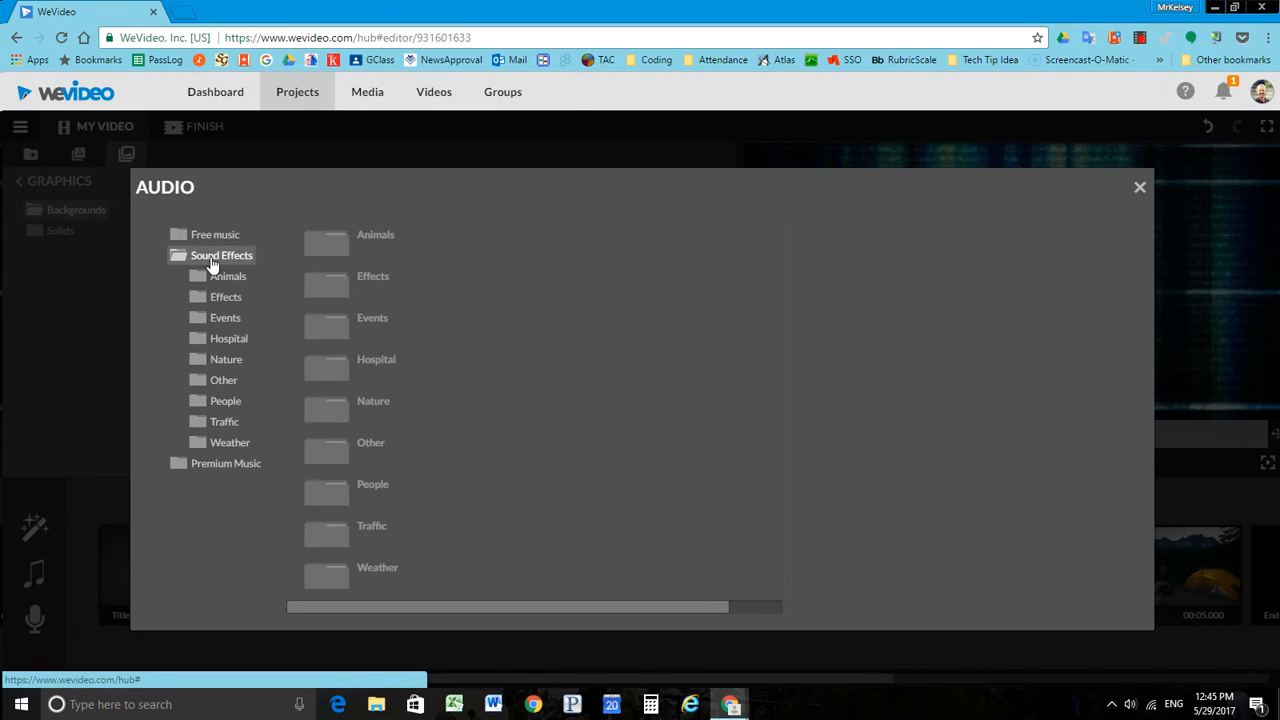
left_click(211, 264)
left_click(212, 280)
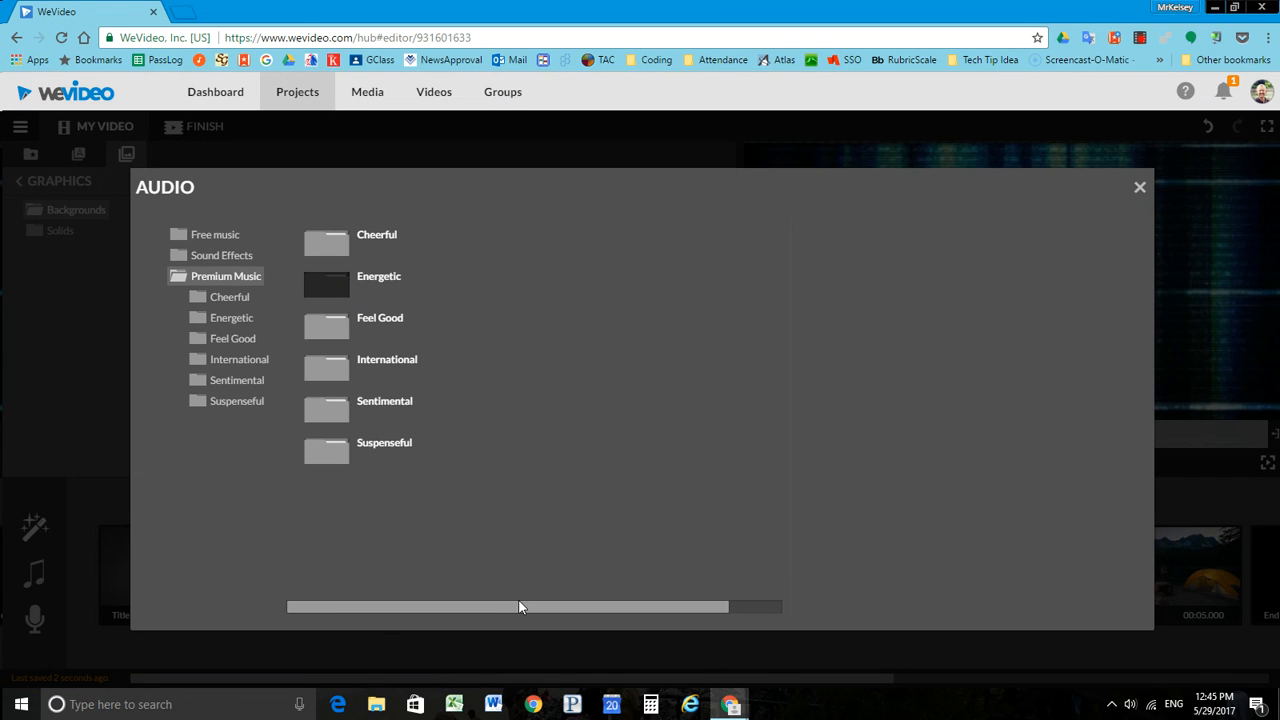
left_click_drag(518, 606, 600, 606)
left_click_drag(399, 606, 292, 597)
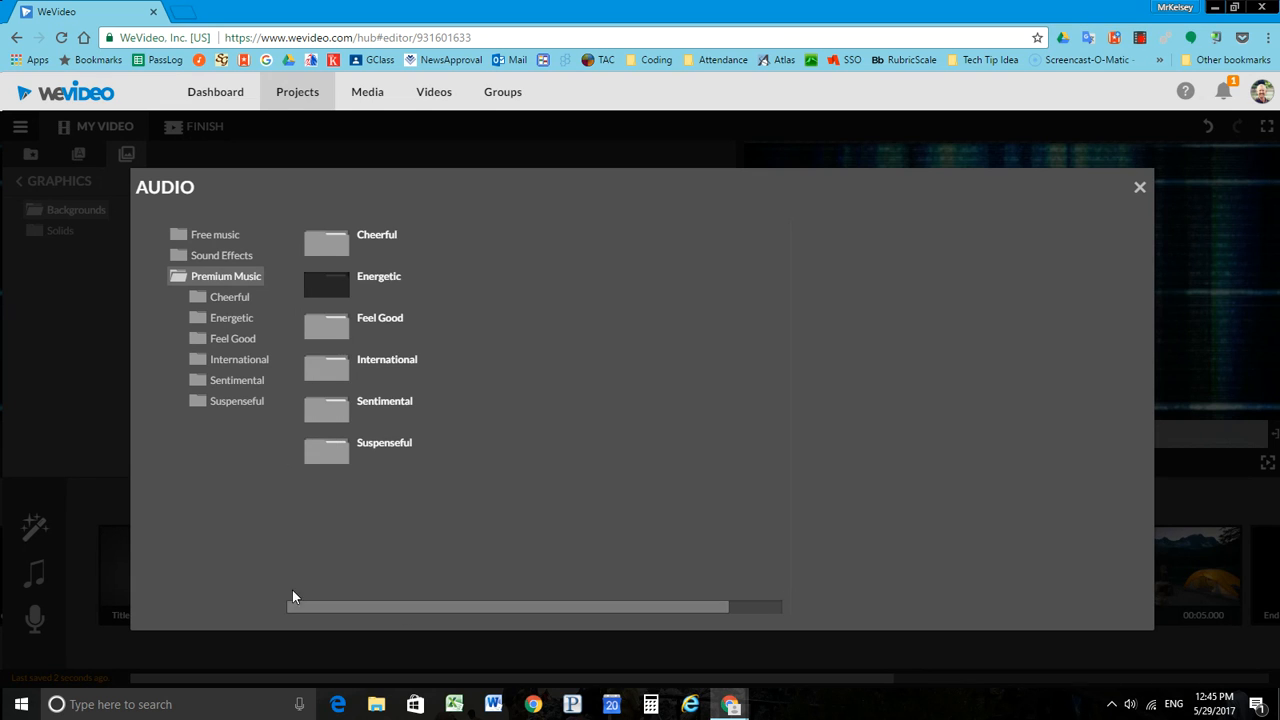
left_click(335, 257)
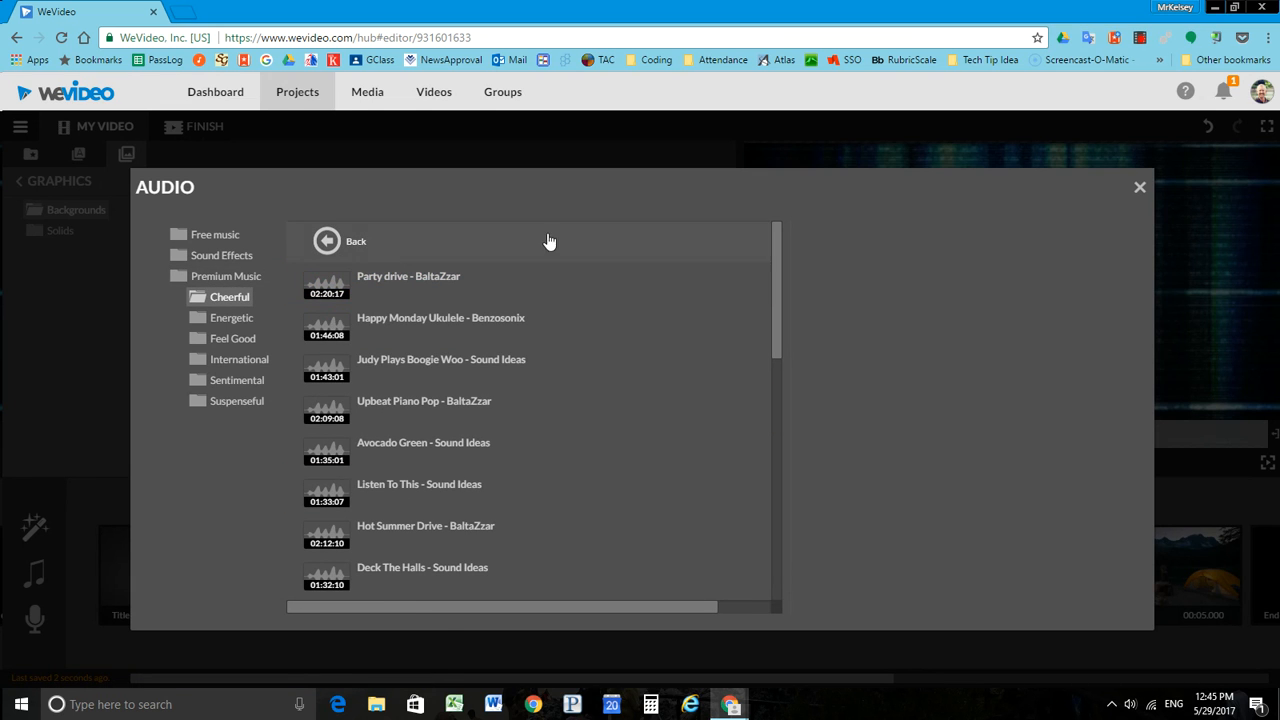
left_click(363, 300)
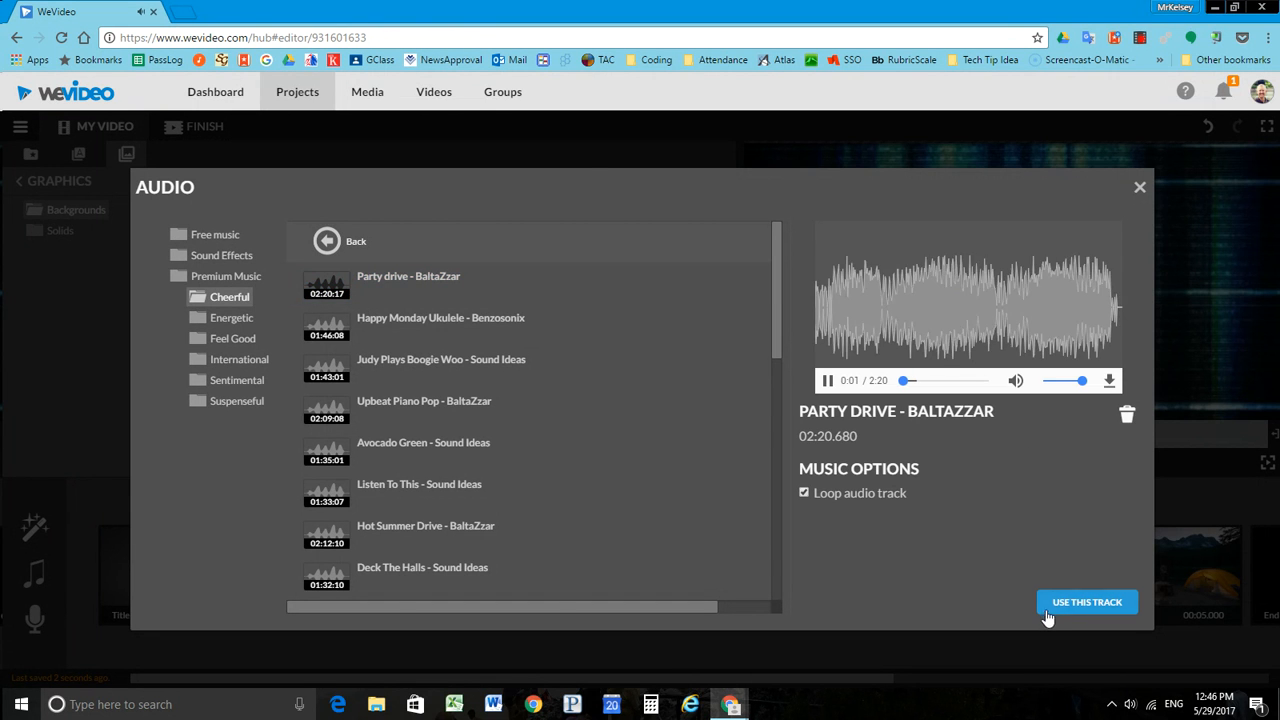
left_click(1087, 601)
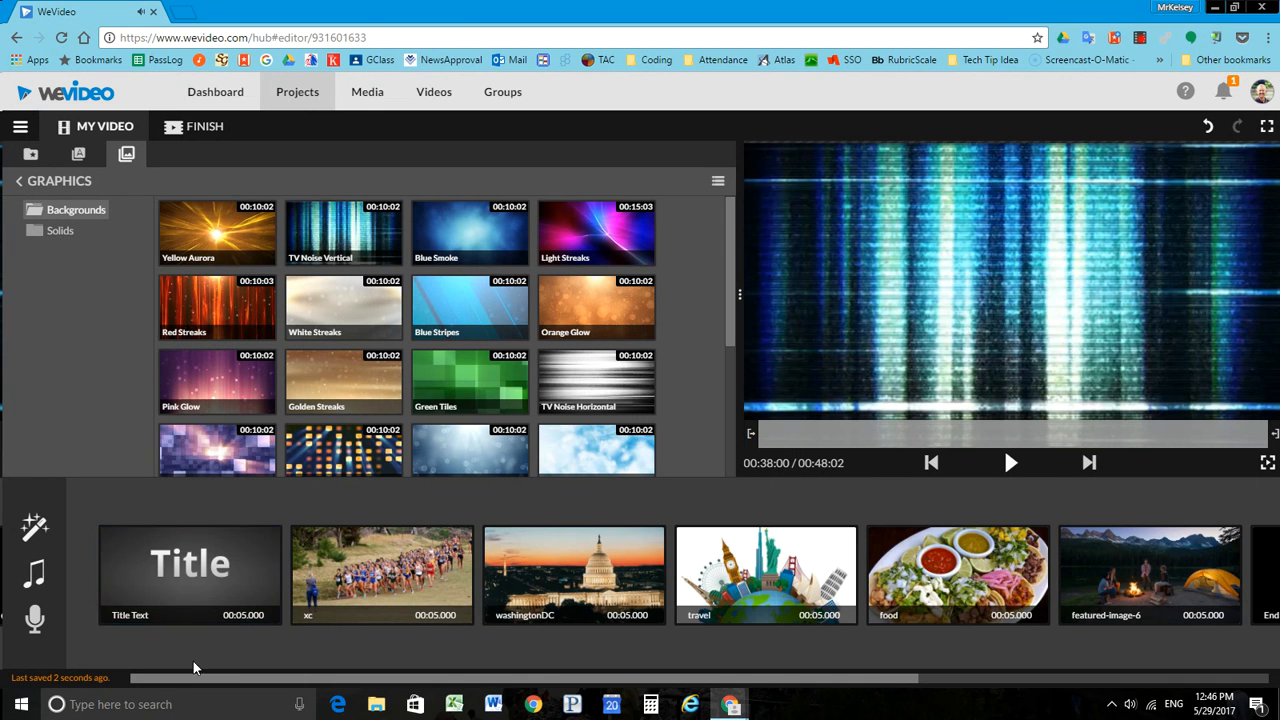
Step: Preview the video with its music from the Title Text clip into the washingtonDC clip, and save the project
left_click(130, 556)
left_click(1010, 464)
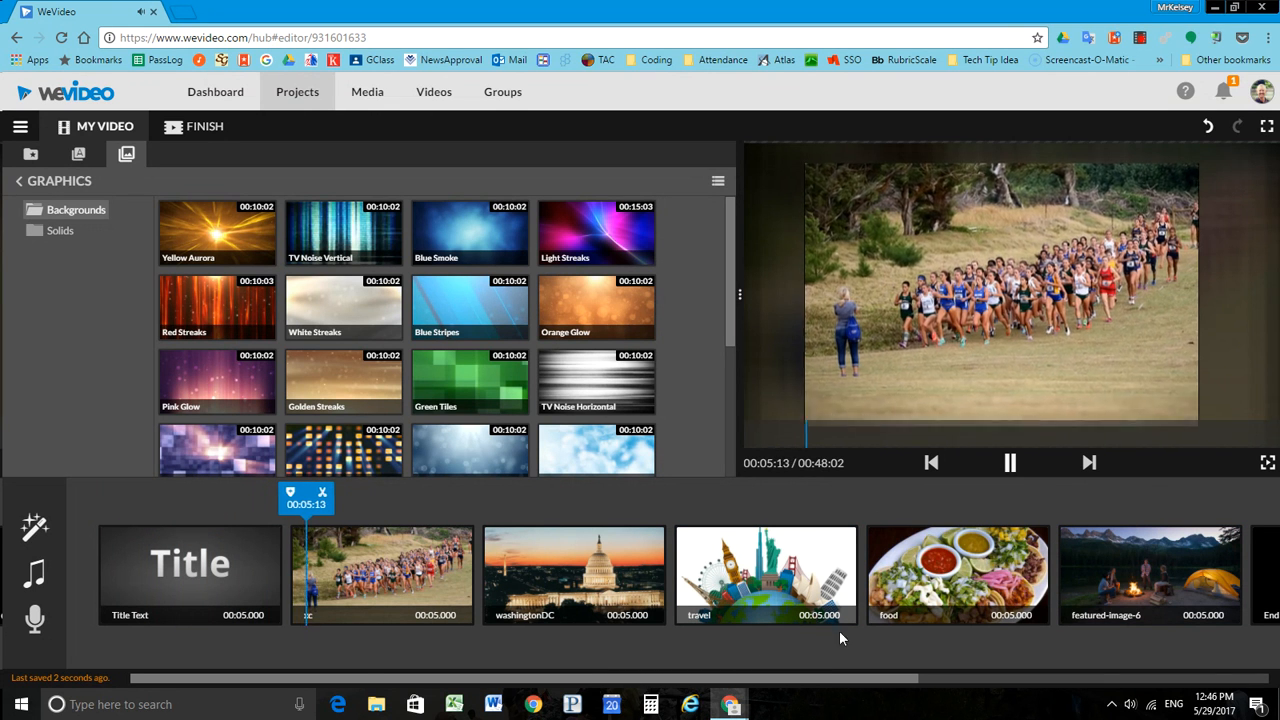
left_click(1010, 465)
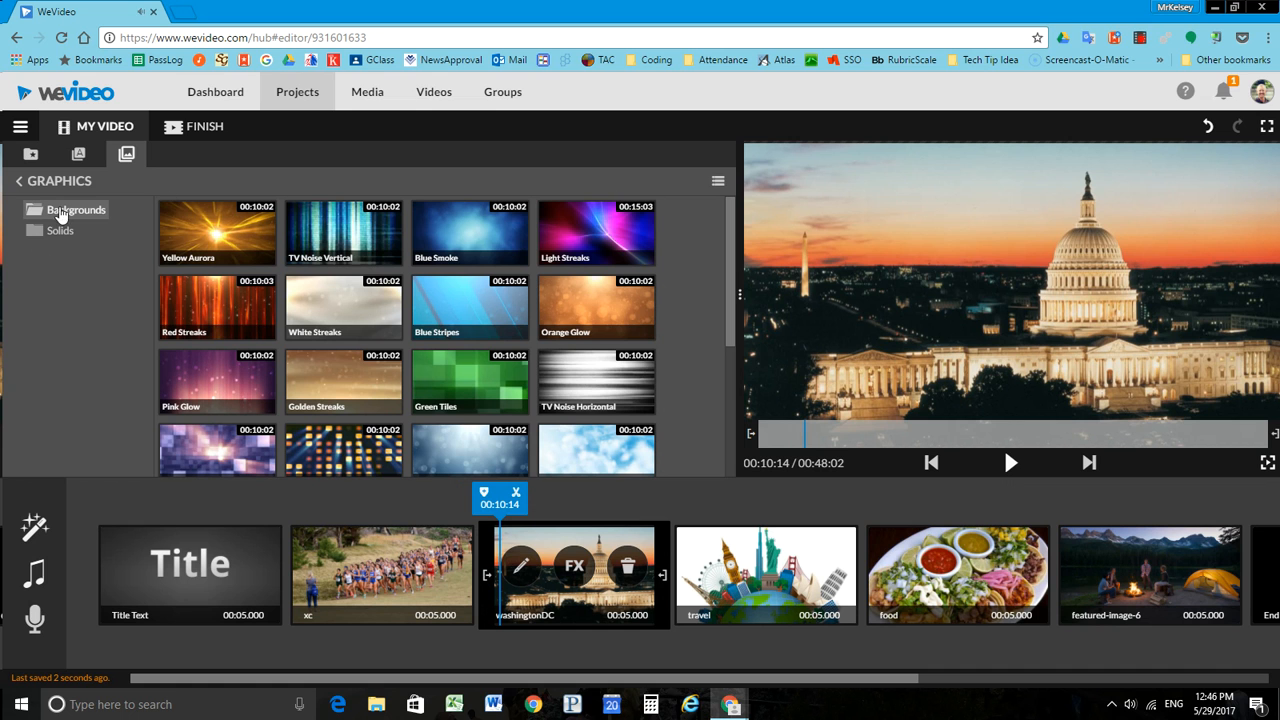
left_click(20, 128)
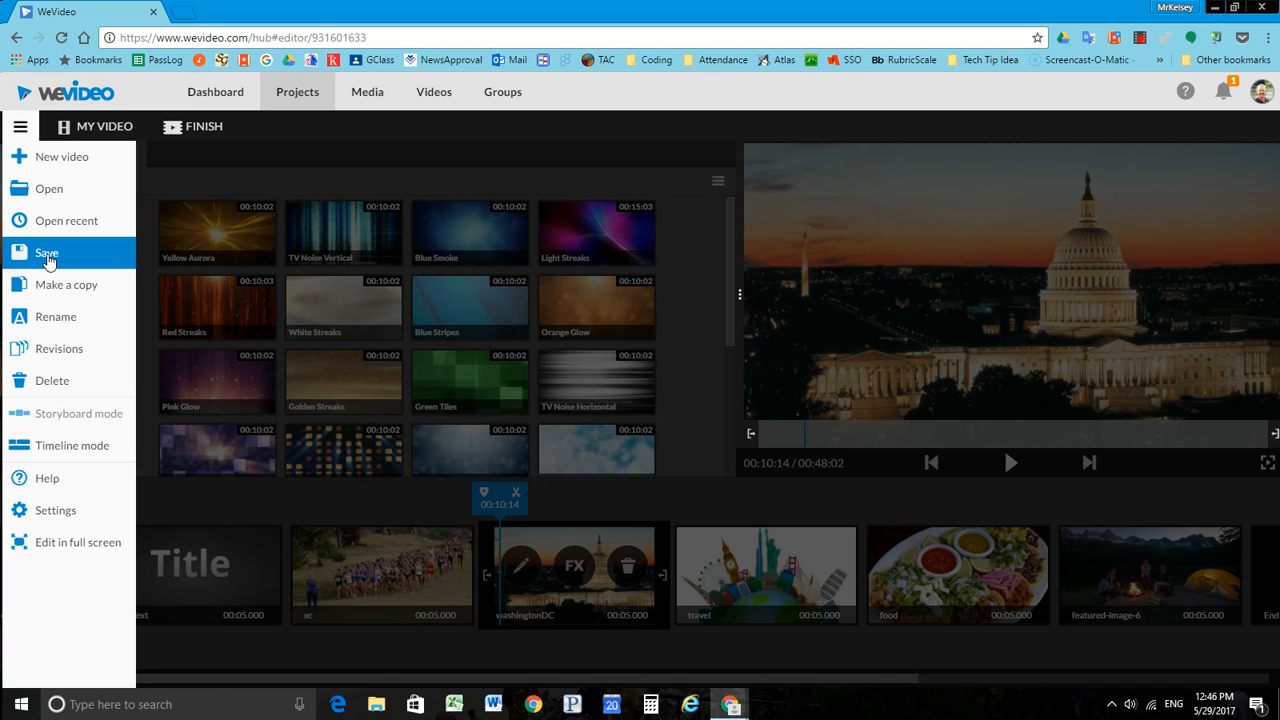
left_click(54, 263)
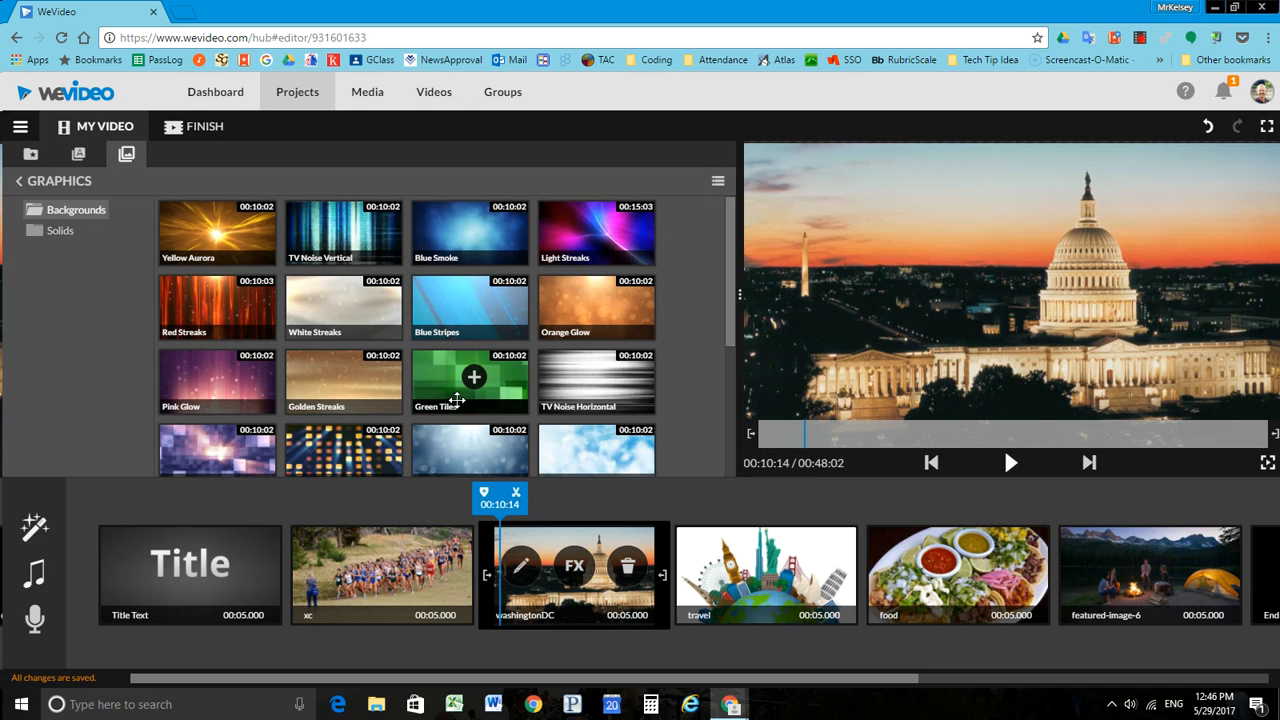